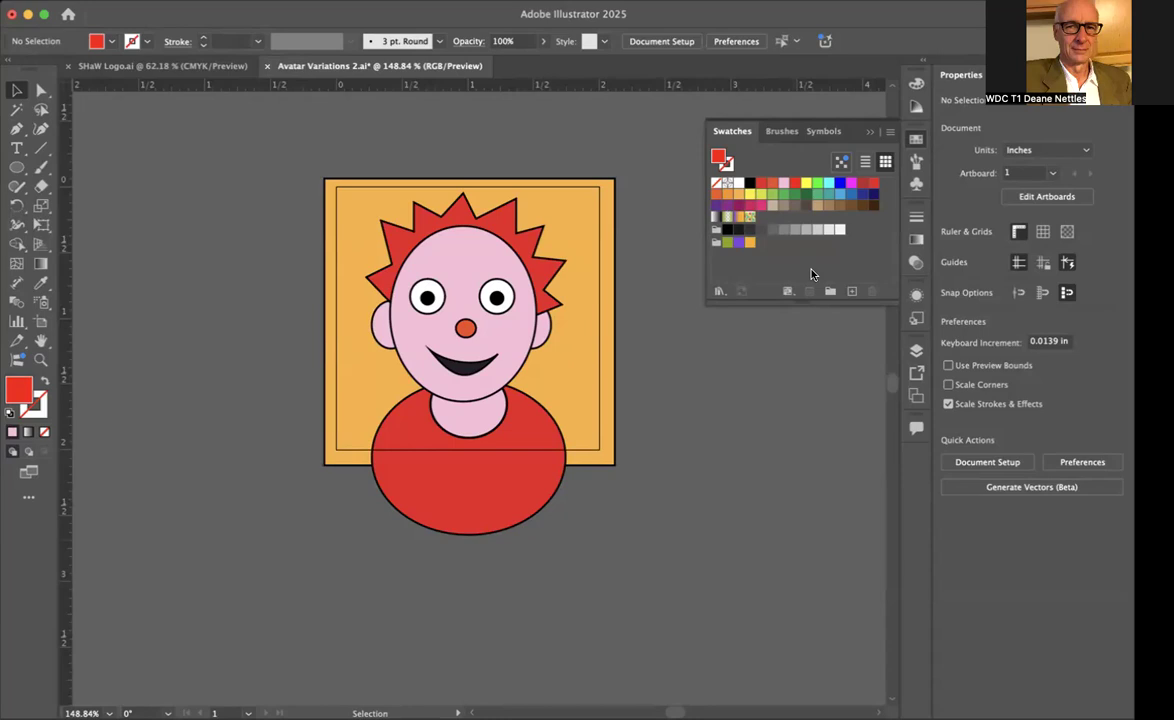
Select all unused swatches in the document and delete them
{"action": "left_click", "coordinate": [888, 132]}
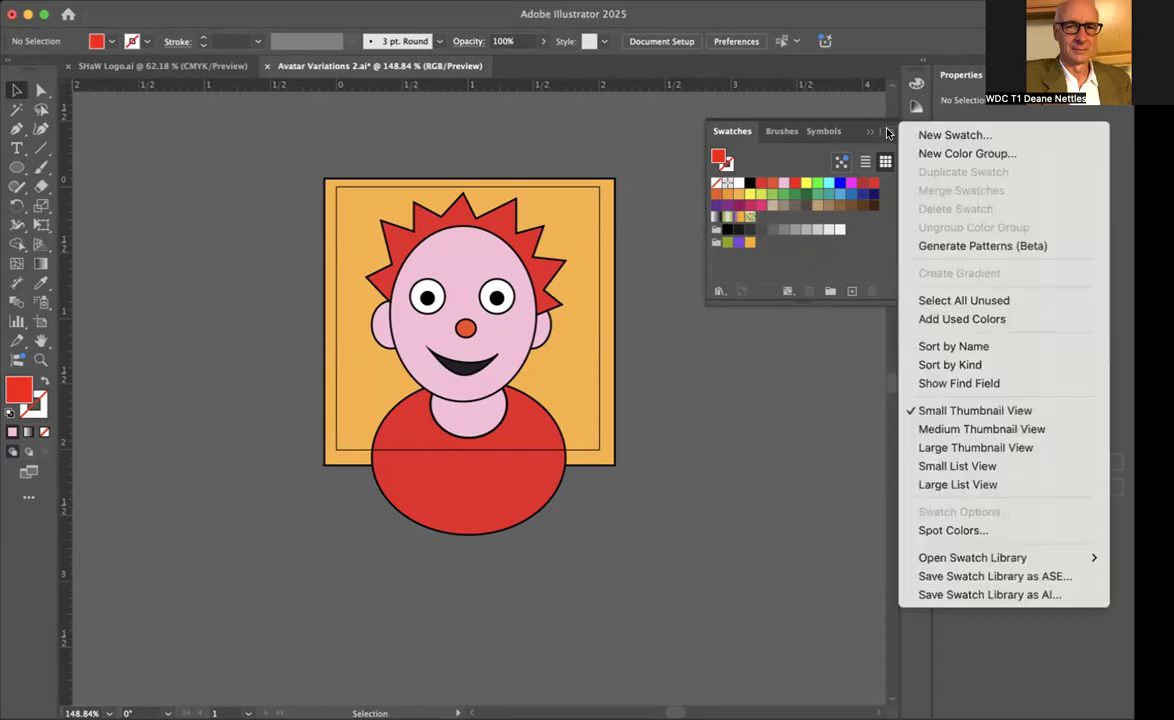
{"action": "left_click", "coordinate": [927, 302]}
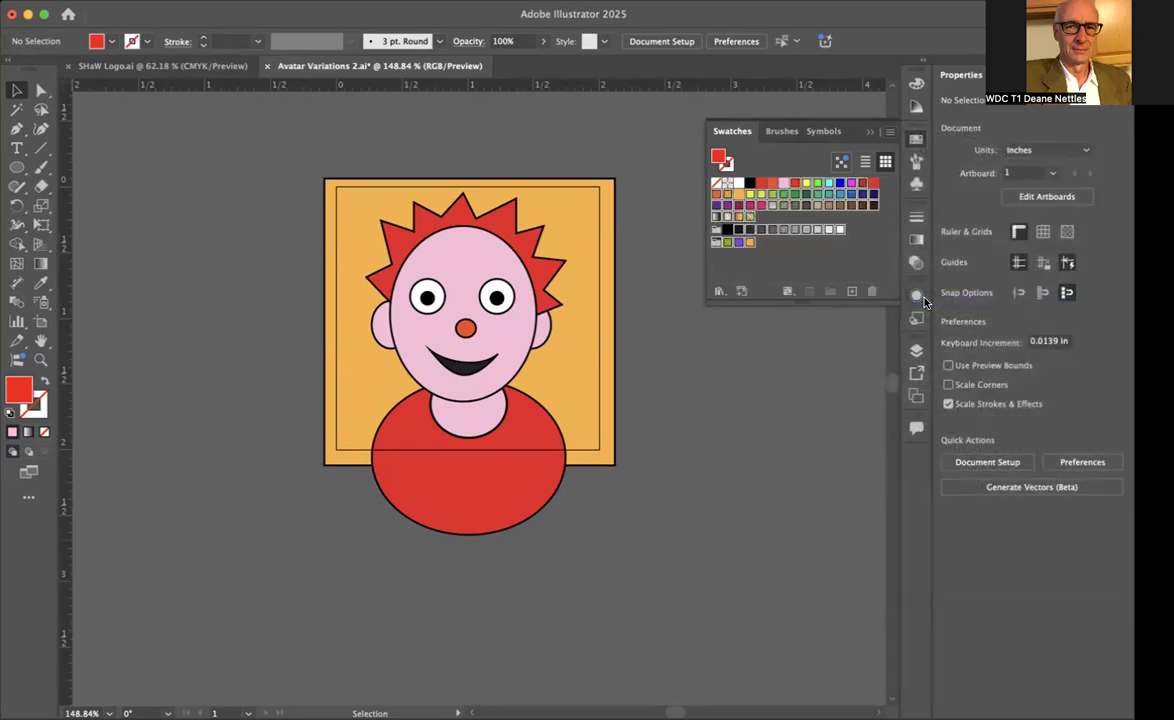
{"action": "left_click", "coordinate": [872, 292]}
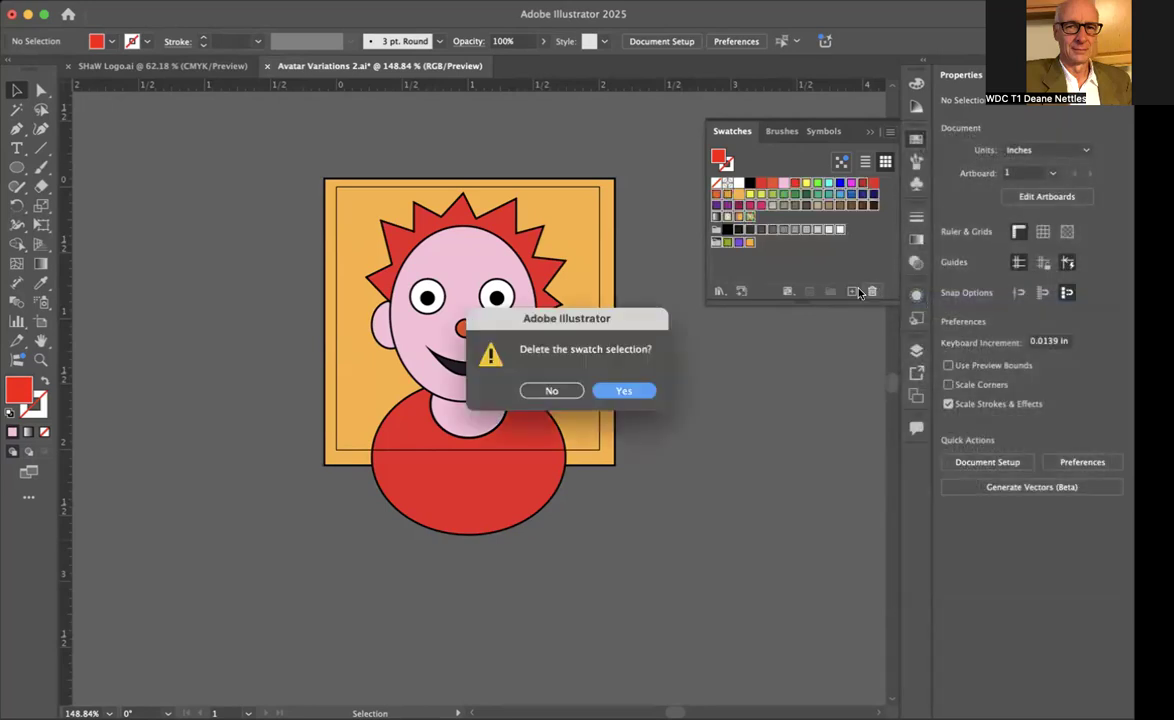
{"action": "left_click", "coordinate": [630, 393]}
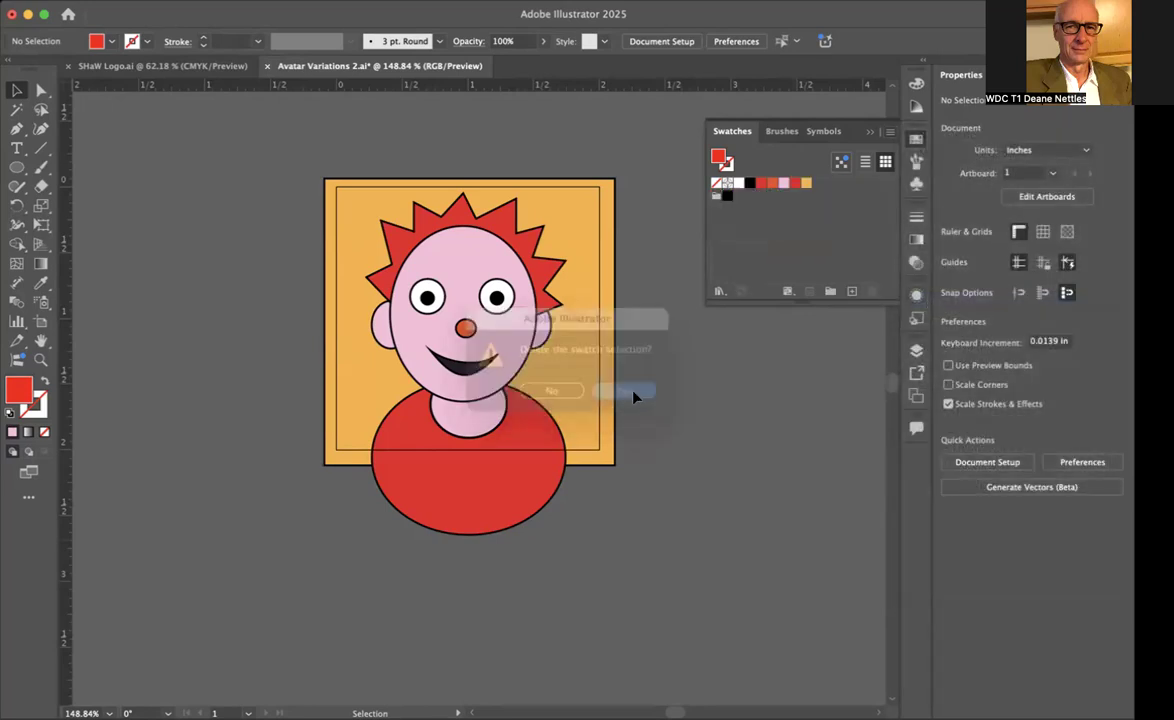
Delete the leftover Grays color group from the swatches and collapse the swatch list
{"action": "left_click", "coordinate": [716, 195]}
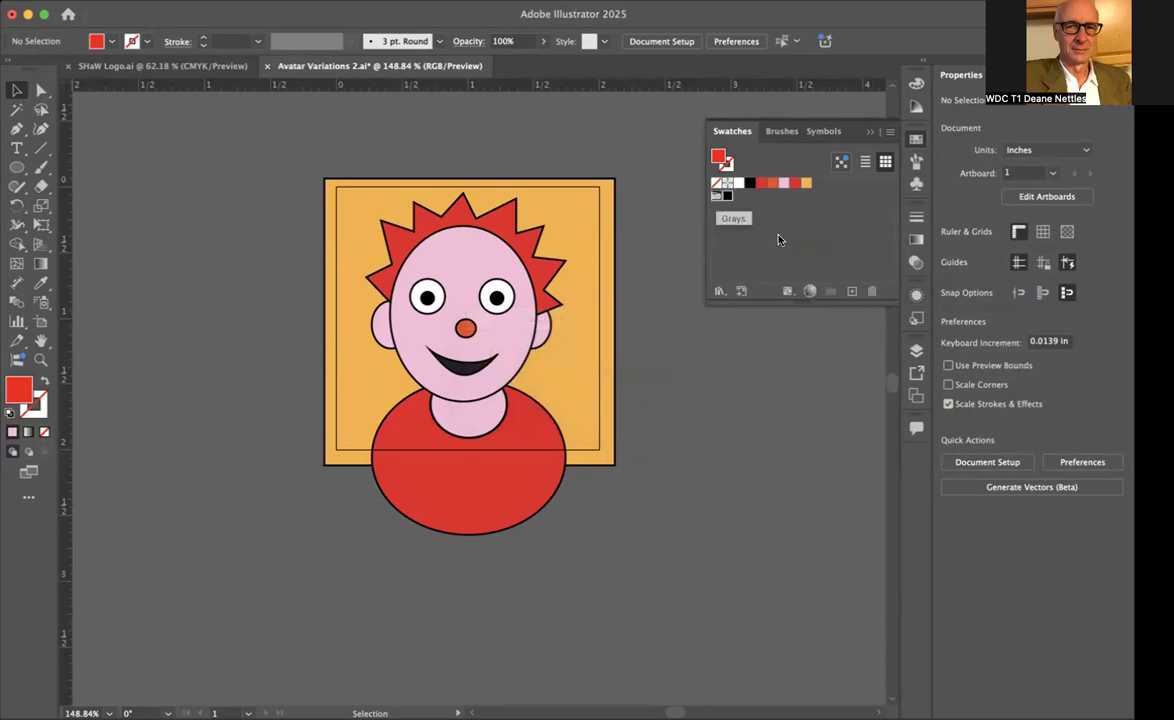
{"action": "left_click", "coordinate": [871, 292]}
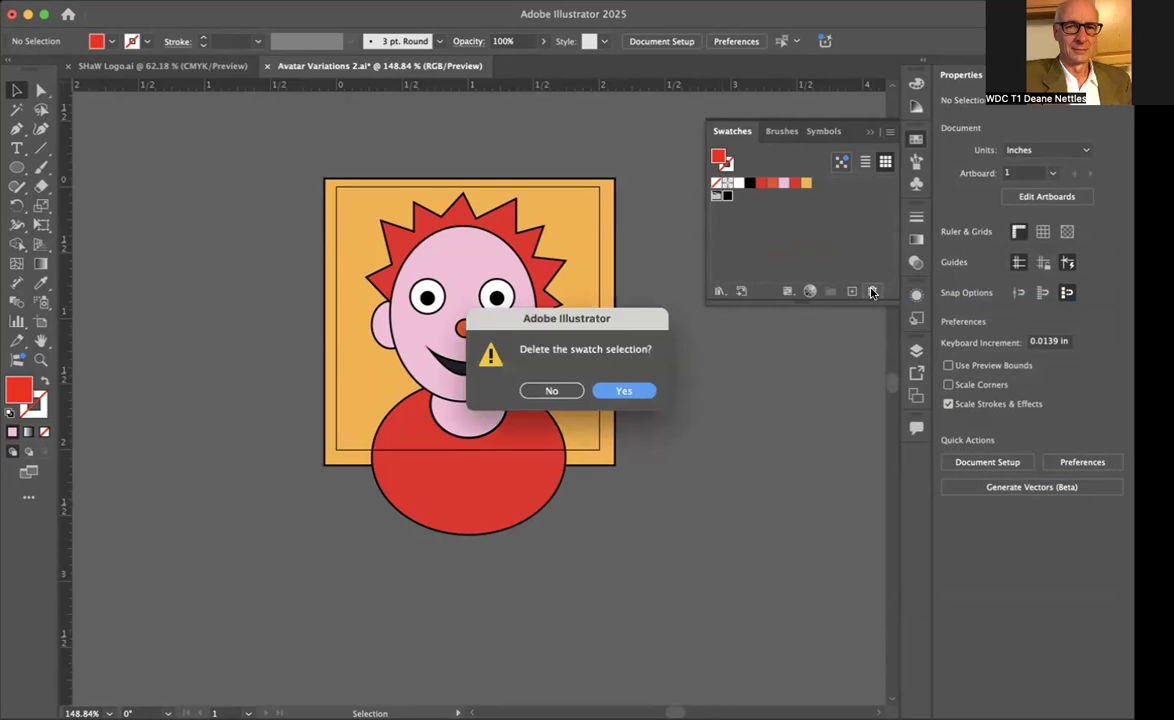
{"action": "left_click", "coordinate": [622, 391]}
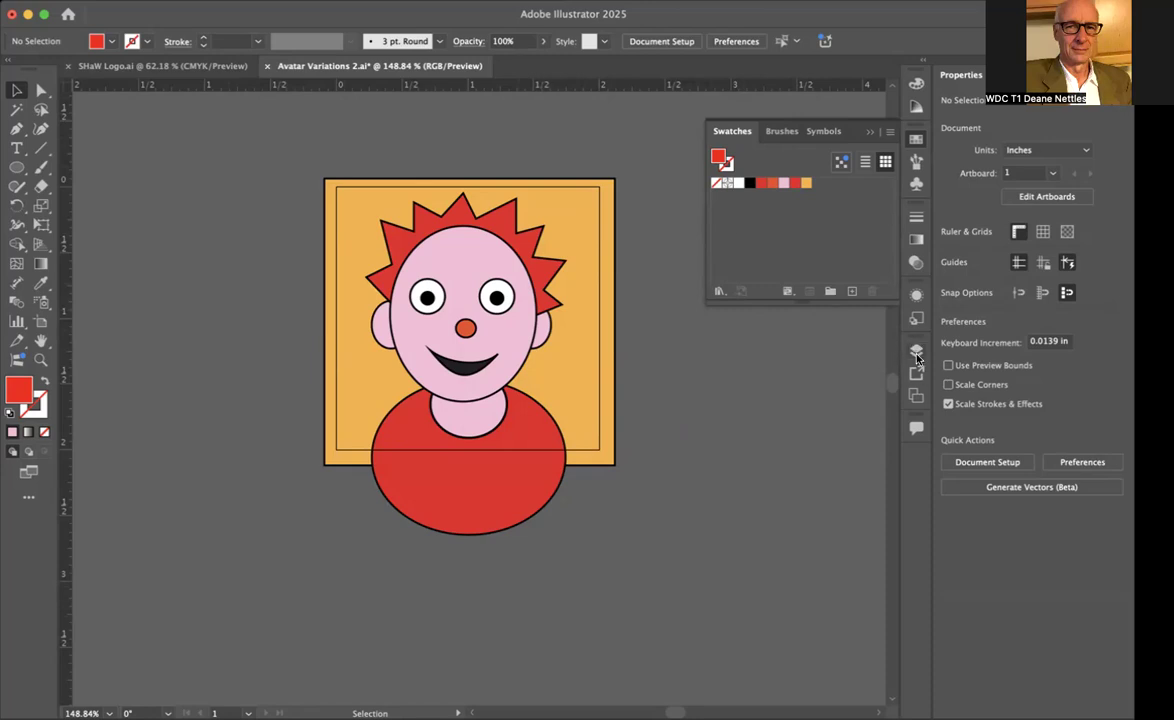
{"action": "left_click", "coordinate": [871, 134]}
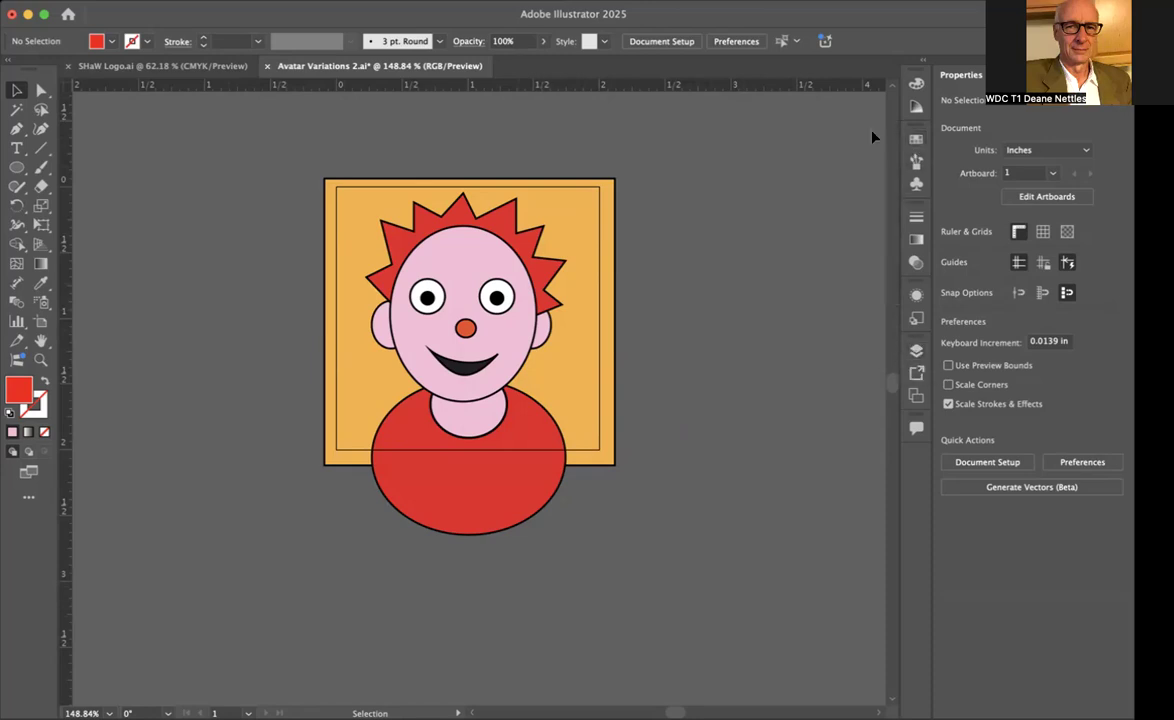
Rename the document's only artboard as Avatar1
{"action": "left_click", "coordinate": [913, 398]}
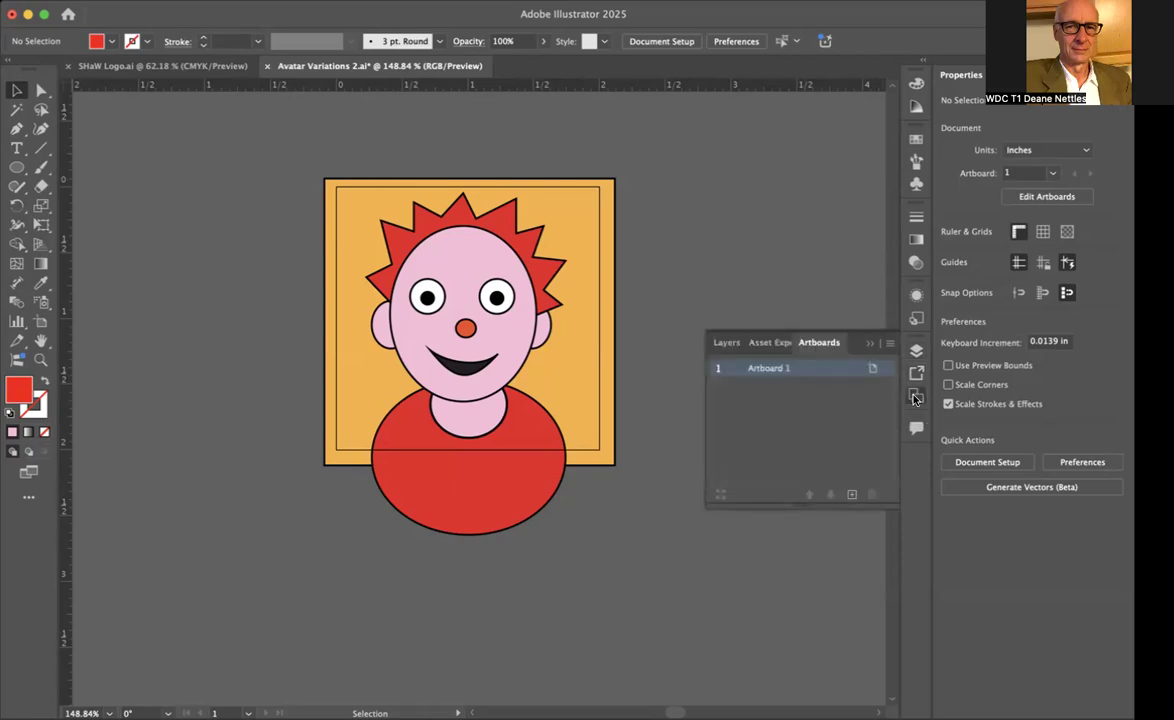
{"action": "double_click", "coordinate": [762, 369]}
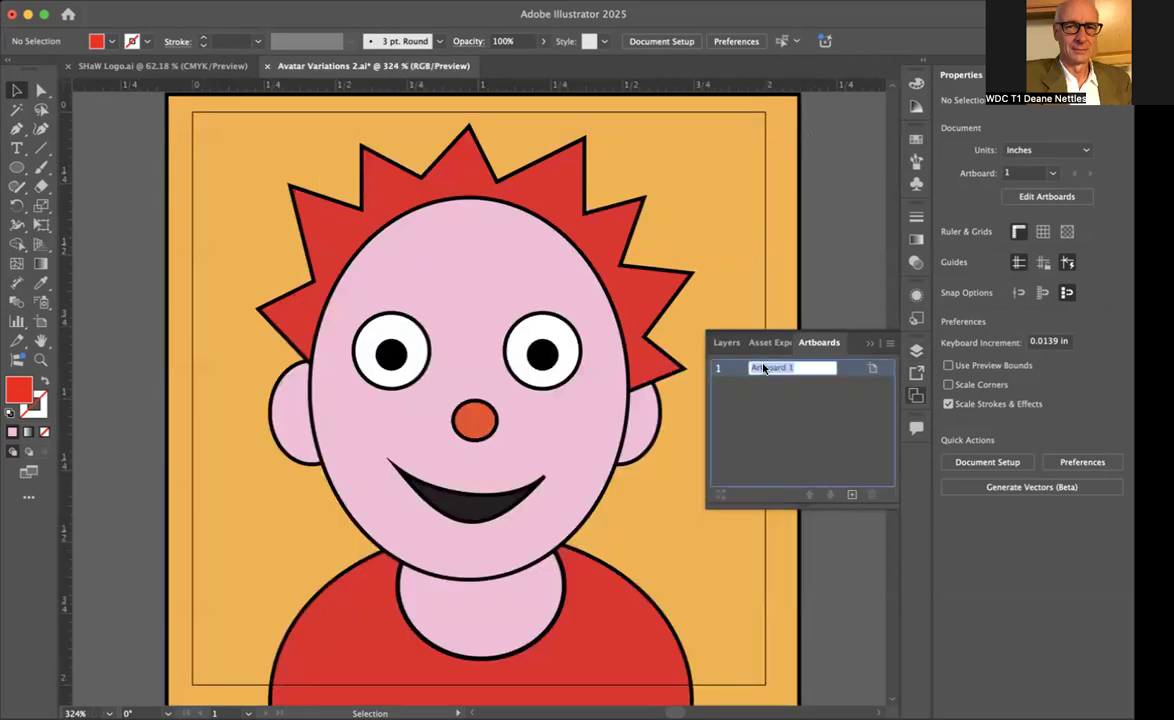
{"action": "type", "text": "Avatar 1"}
{"action": "key", "text": "BackSpace"}
{"action": "type", "text": "1"}
{"action": "key", "text": "Return"}
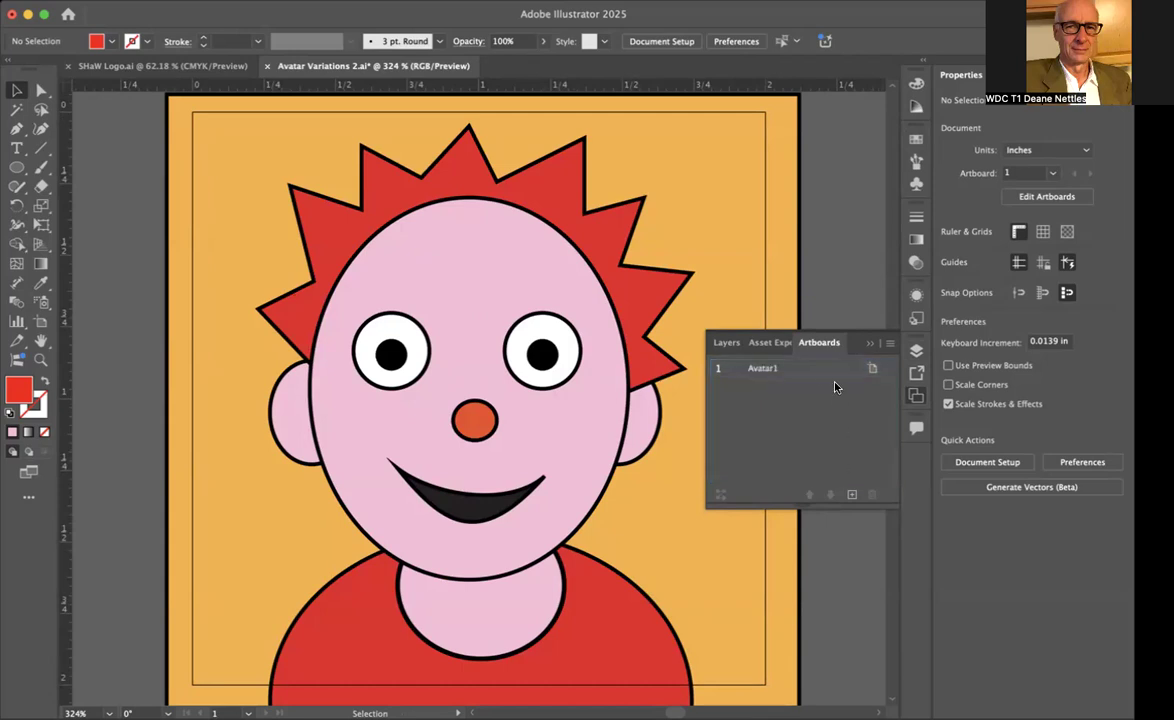
Duplicate the Avatar1 artboard together with its artwork
{"action": "left_click", "coordinate": [887, 344]}
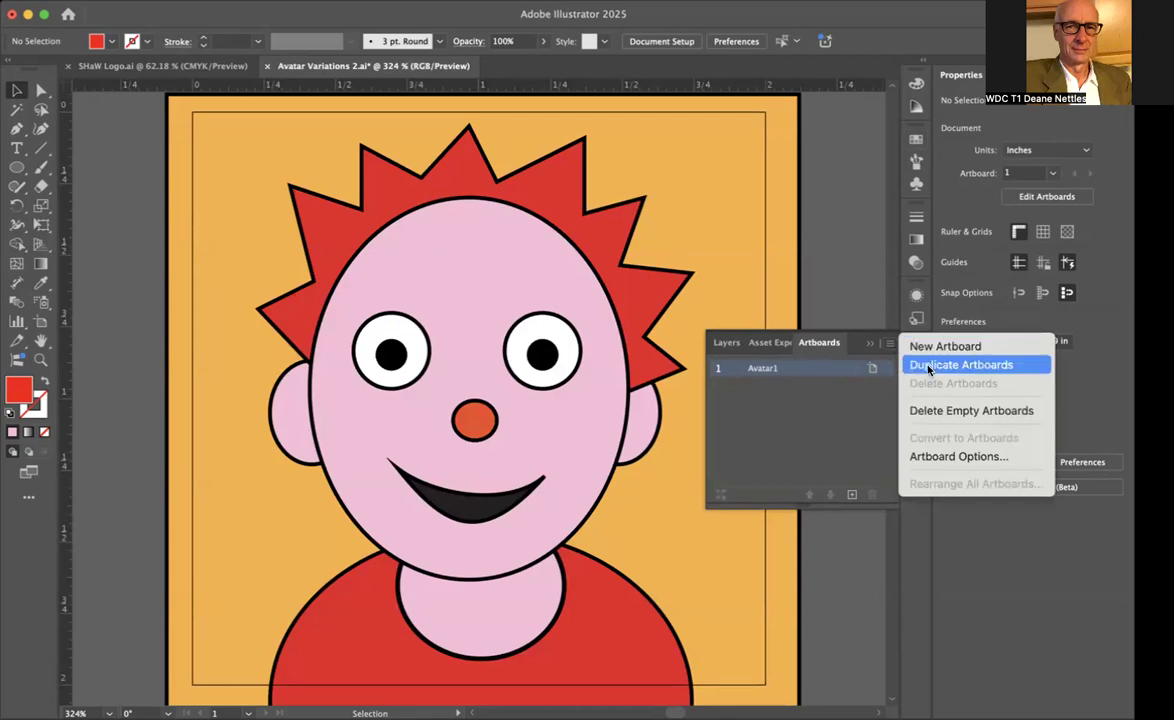
{"action": "left_click", "coordinate": [928, 366]}
{"action": "scroll", "coordinate": [684, 234], "scroll_direction": "right", "scroll_amount": 2}
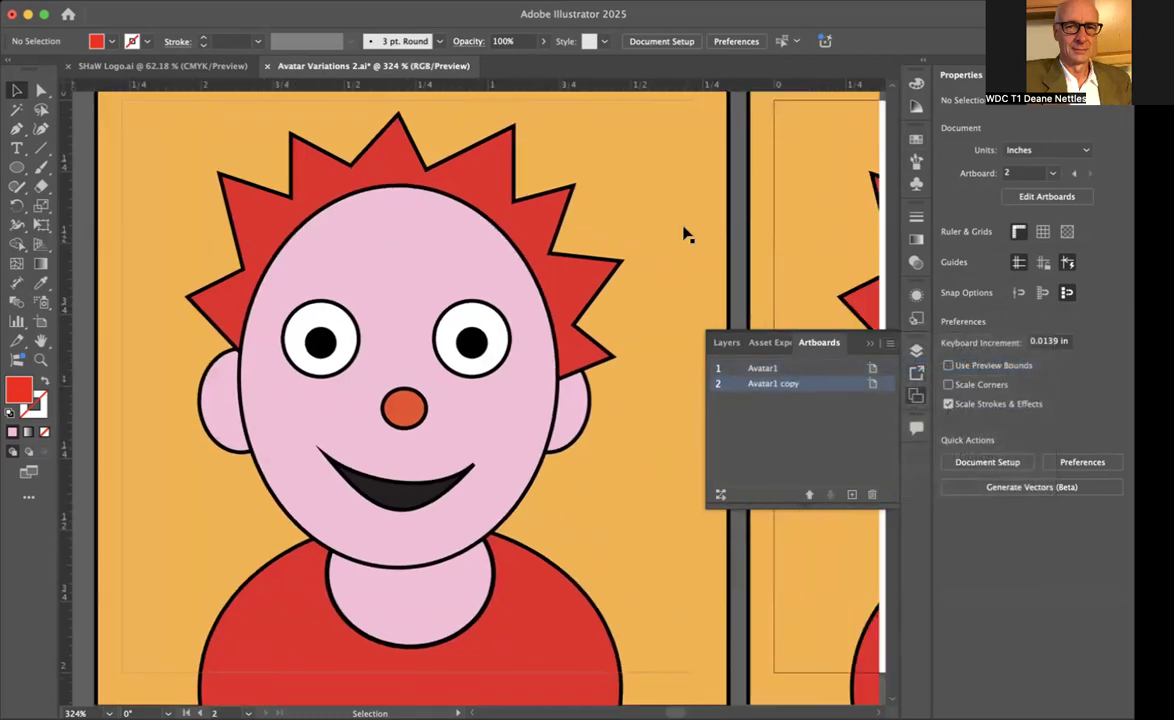
{"action": "scroll", "coordinate": [684, 234], "scroll_direction": "right", "scroll_amount": 2}
{"action": "scroll", "coordinate": [684, 234], "scroll_direction": "down", "scroll_amount": 3}
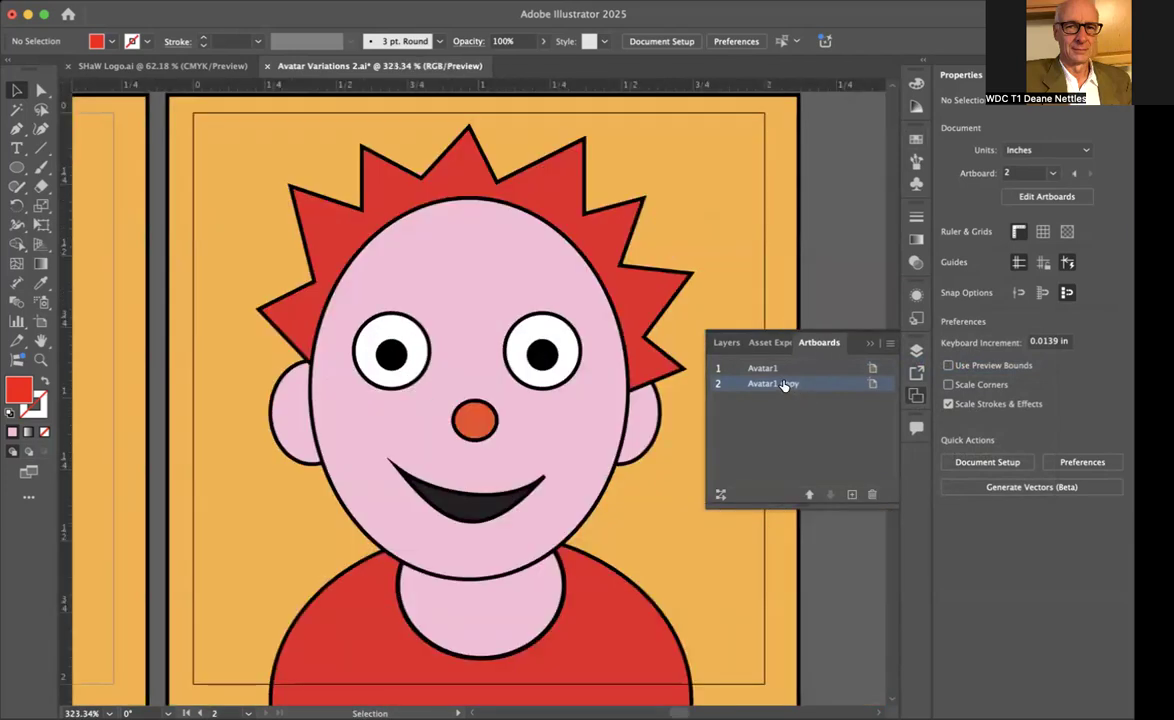
Rename the duplicated artboard as Avatar2
{"action": "double_click", "coordinate": [785, 386]}
{"action": "left_click", "coordinate": [776, 382]}
{"action": "left_click_drag", "start_coordinate": [776, 382], "coordinate": [816, 390]}
{"action": "type", "text": "2"}
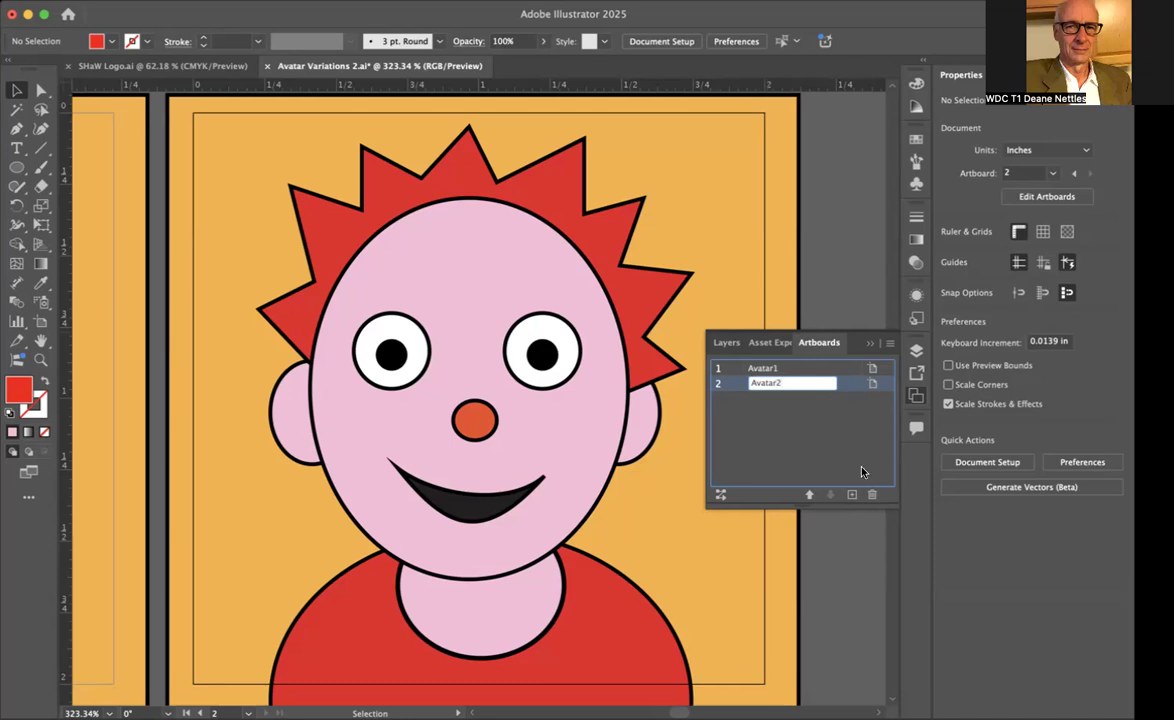
Append the designer's surname to the names of the Avatar1 and Avatar2 artboards
{"action": "double_click", "coordinate": [760, 368]}
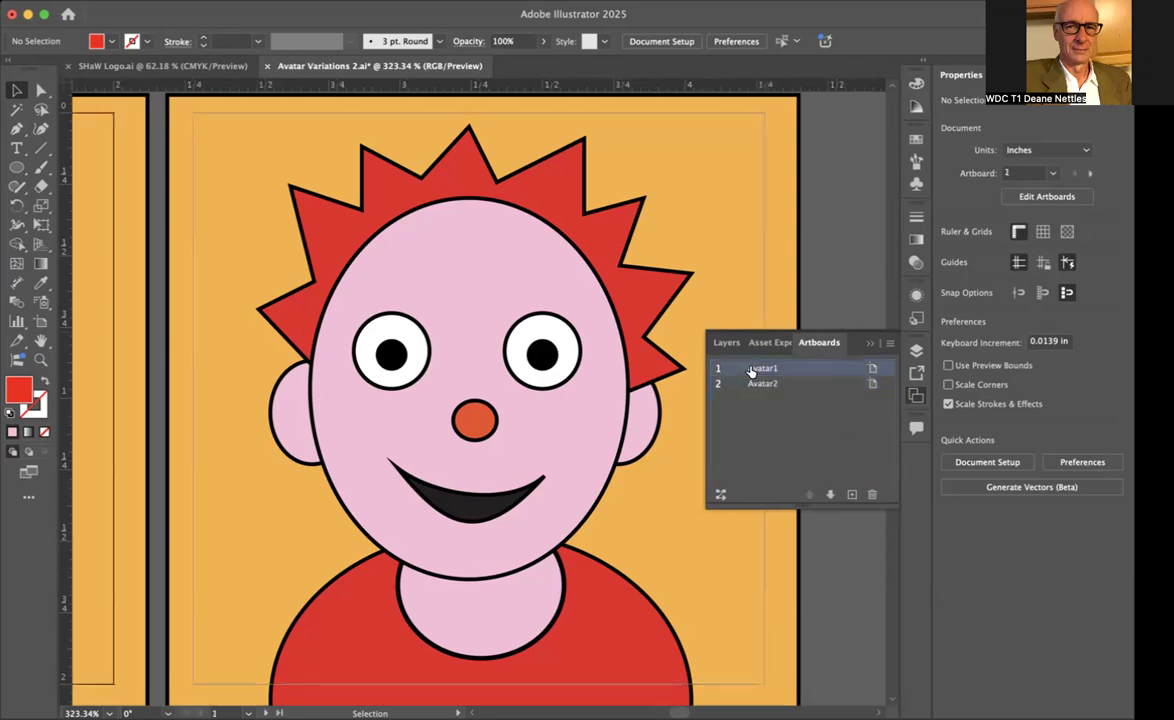
{"action": "left_click", "coordinate": [751, 369]}
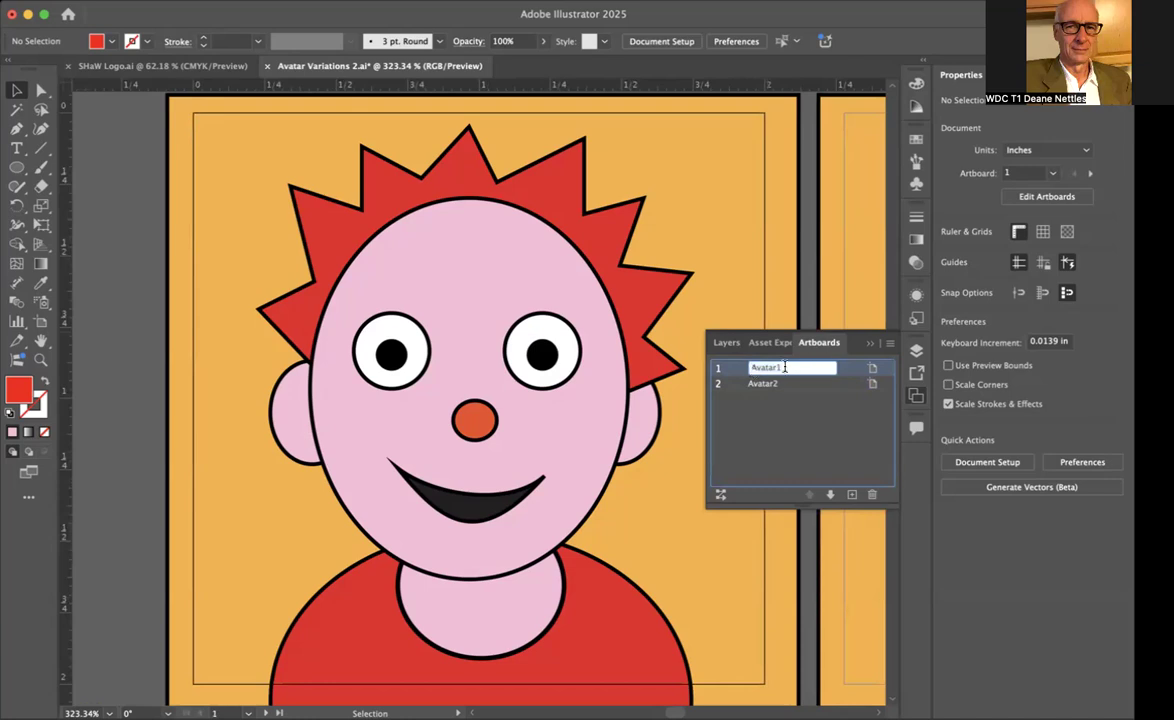
{"action": "type", "text": "Nettles"}
{"action": "left_click", "coordinate": [773, 386]}
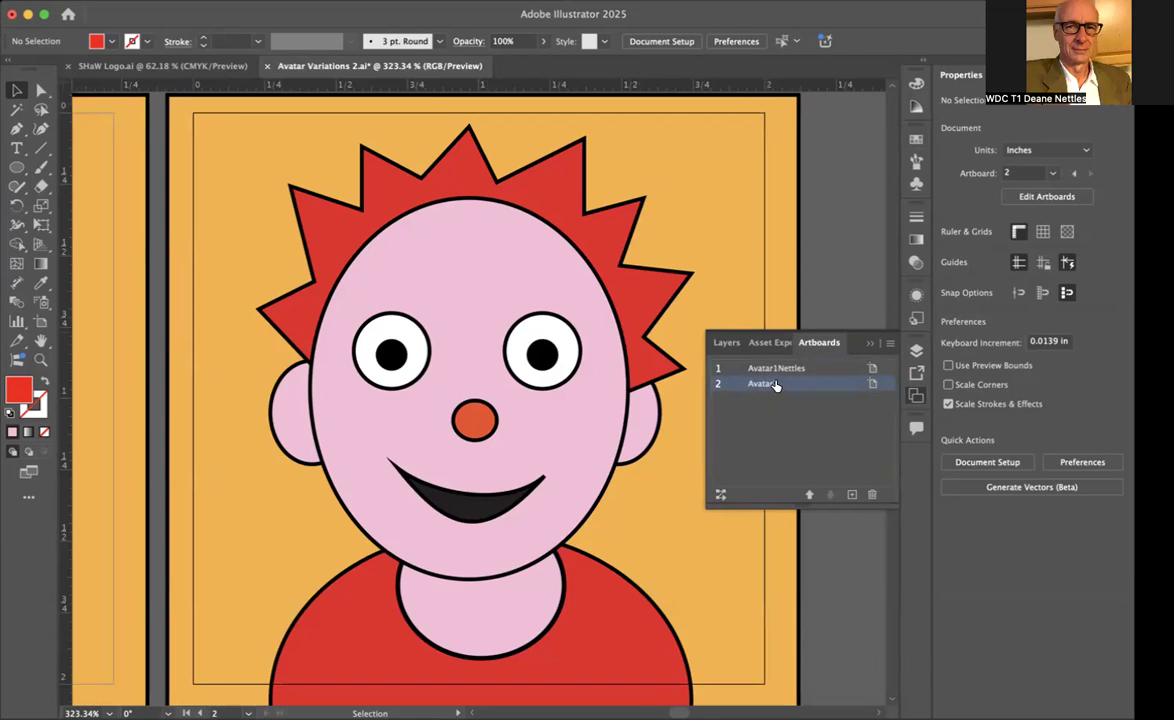
{"action": "double_click", "coordinate": [775, 385]}
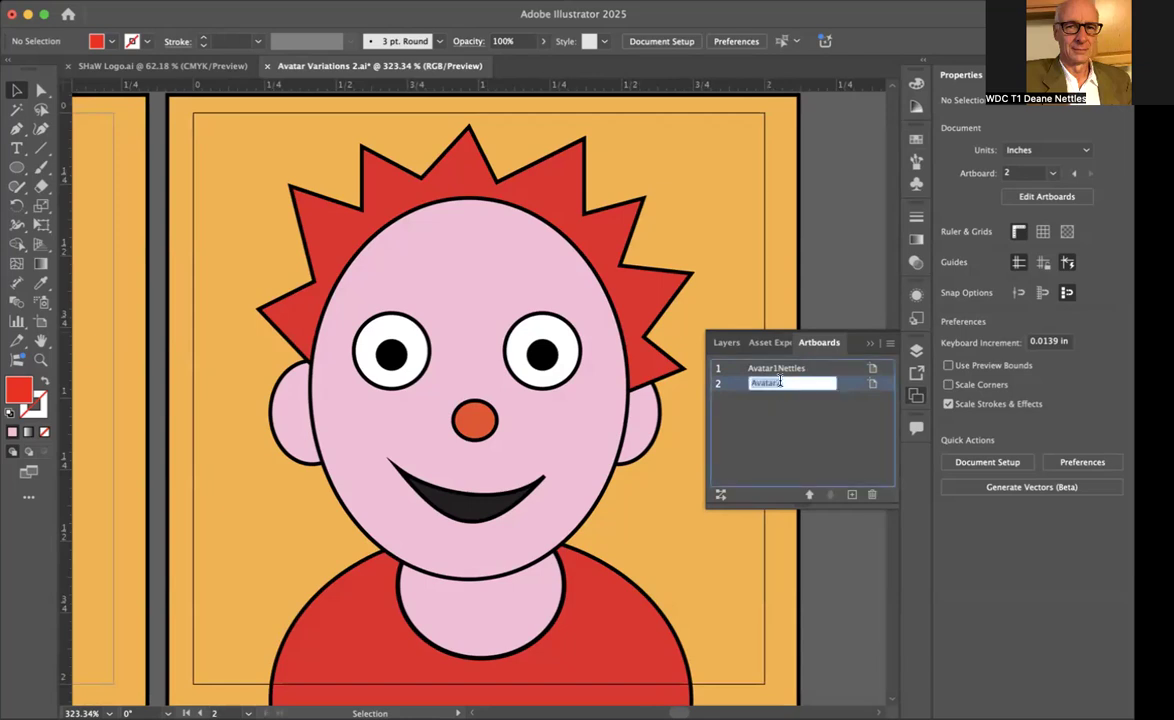
{"action": "left_click", "coordinate": [794, 384]}
{"action": "type", "text": "Nettles"}
{"action": "left_click", "coordinate": [809, 414]}
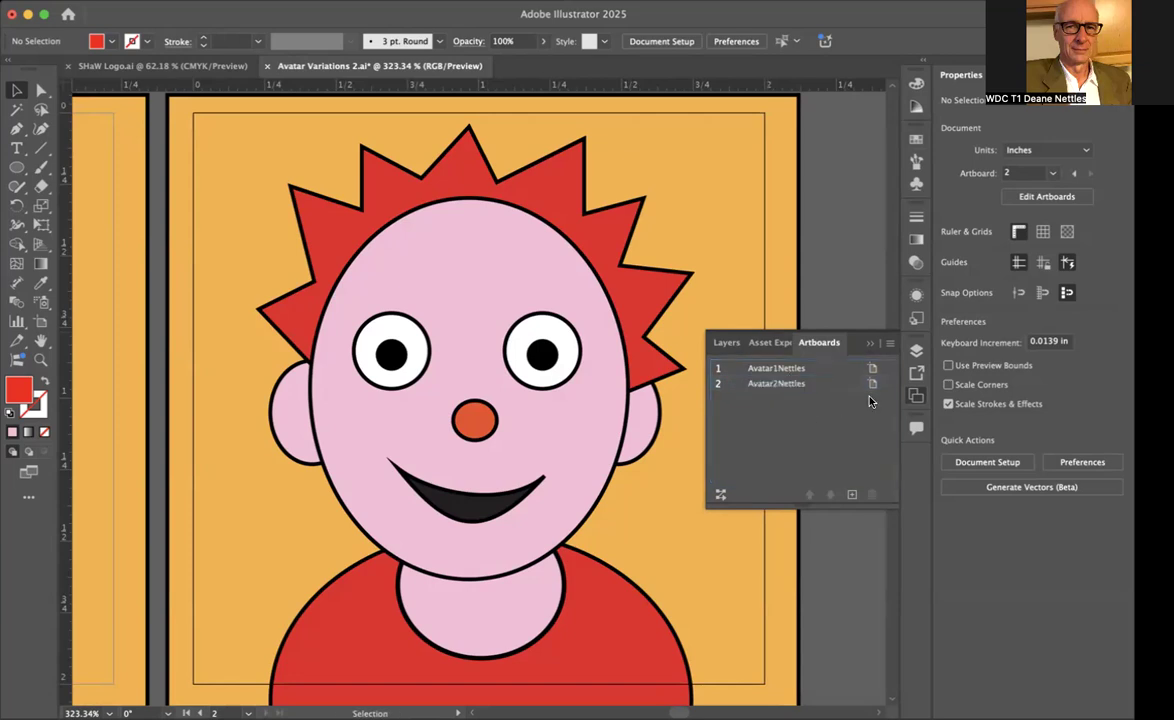
Duplicate the second avatar artboard to make a third one
{"action": "left_click", "coordinate": [833, 384]}
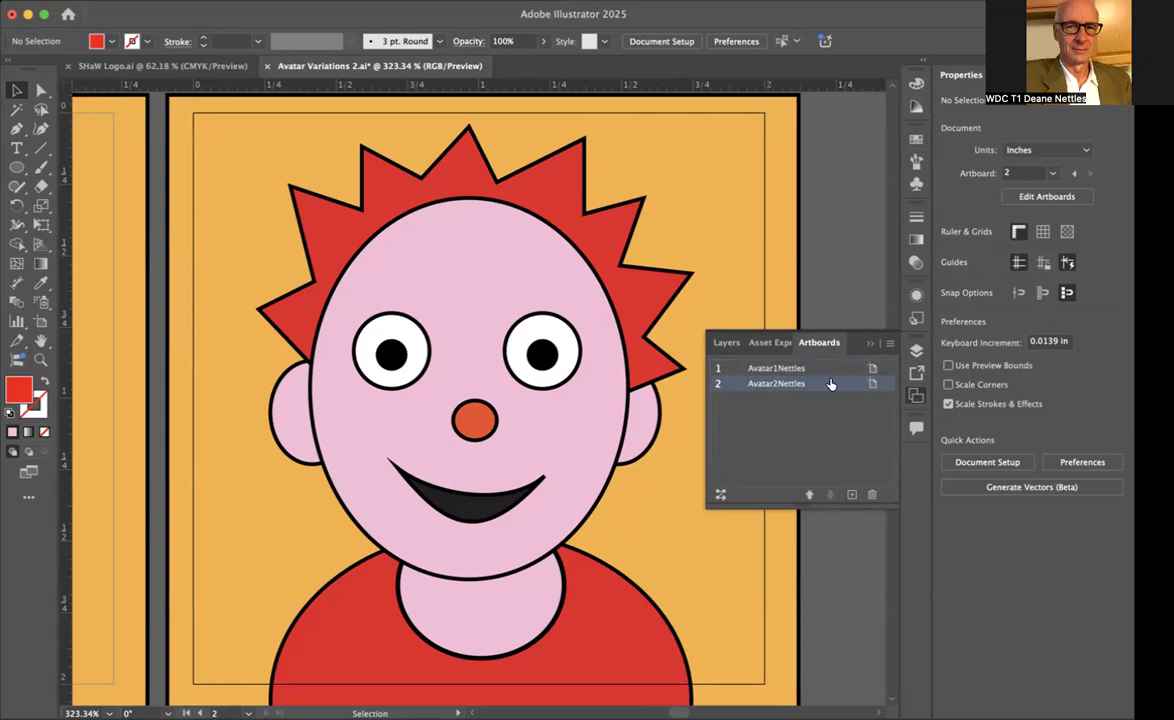
{"action": "left_click", "coordinate": [888, 344]}
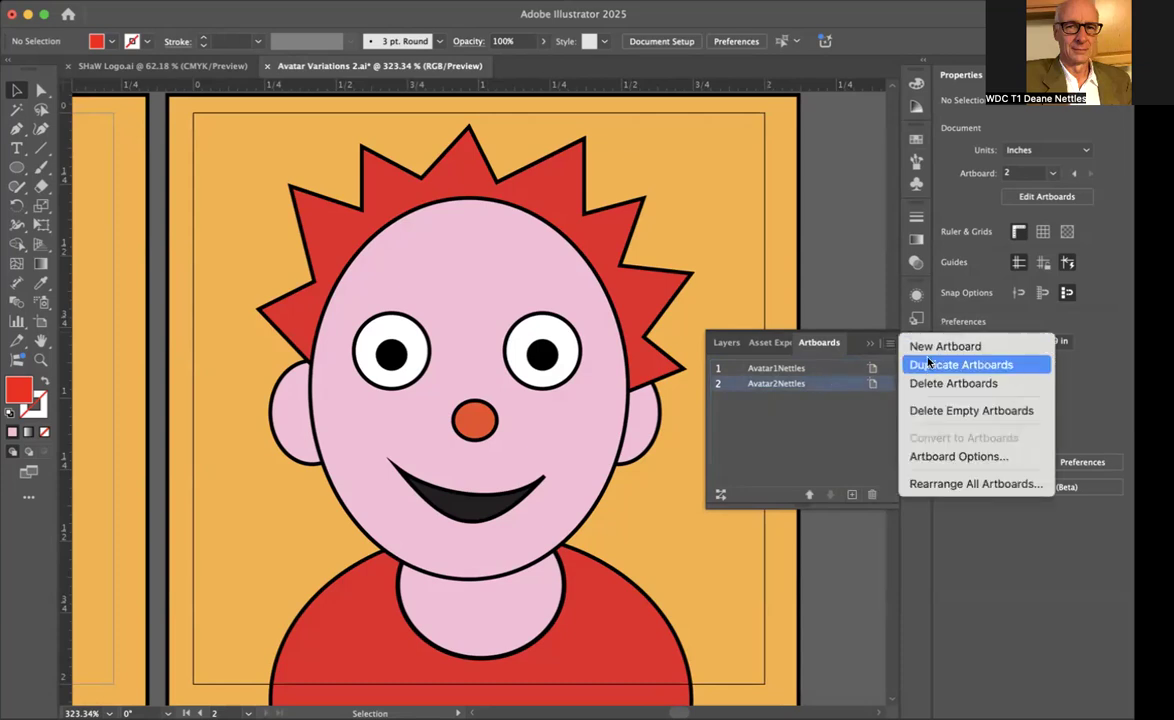
{"action": "left_click", "coordinate": [928, 369]}
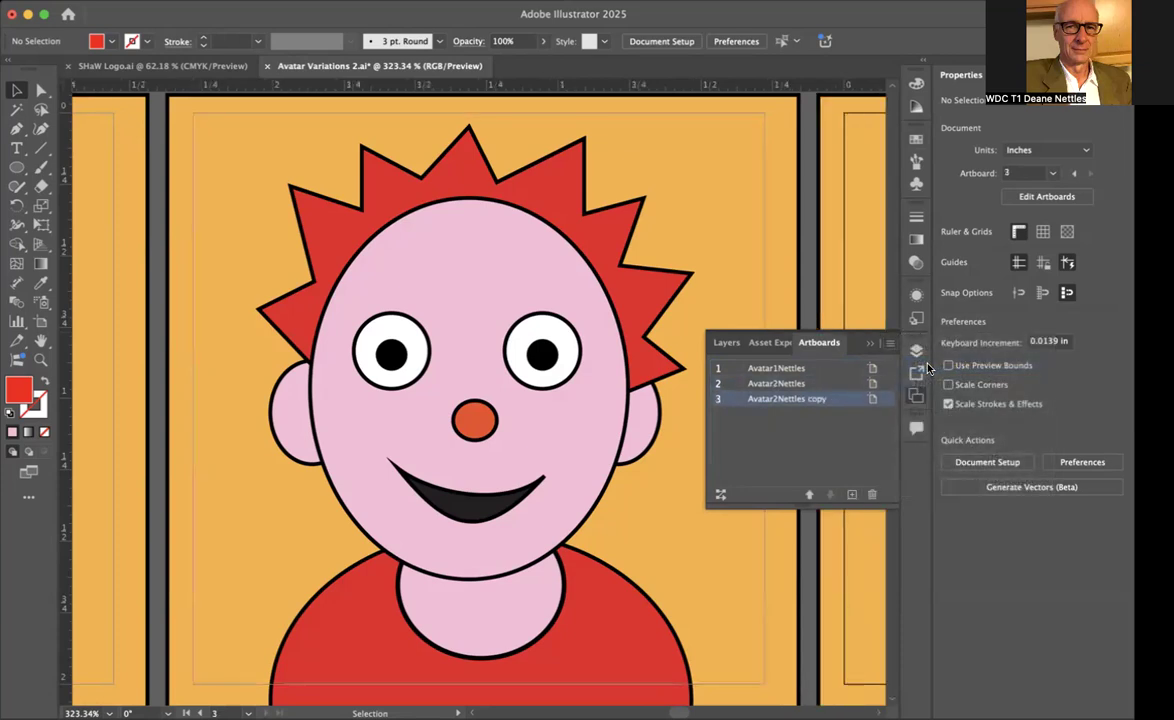
Rename the third artboard as Avatar3 followed by the designer's surname, removing the word "copy", and collapse the artboard list
{"action": "double_click", "coordinate": [803, 399]}
{"action": "left_click", "coordinate": [781, 398]}
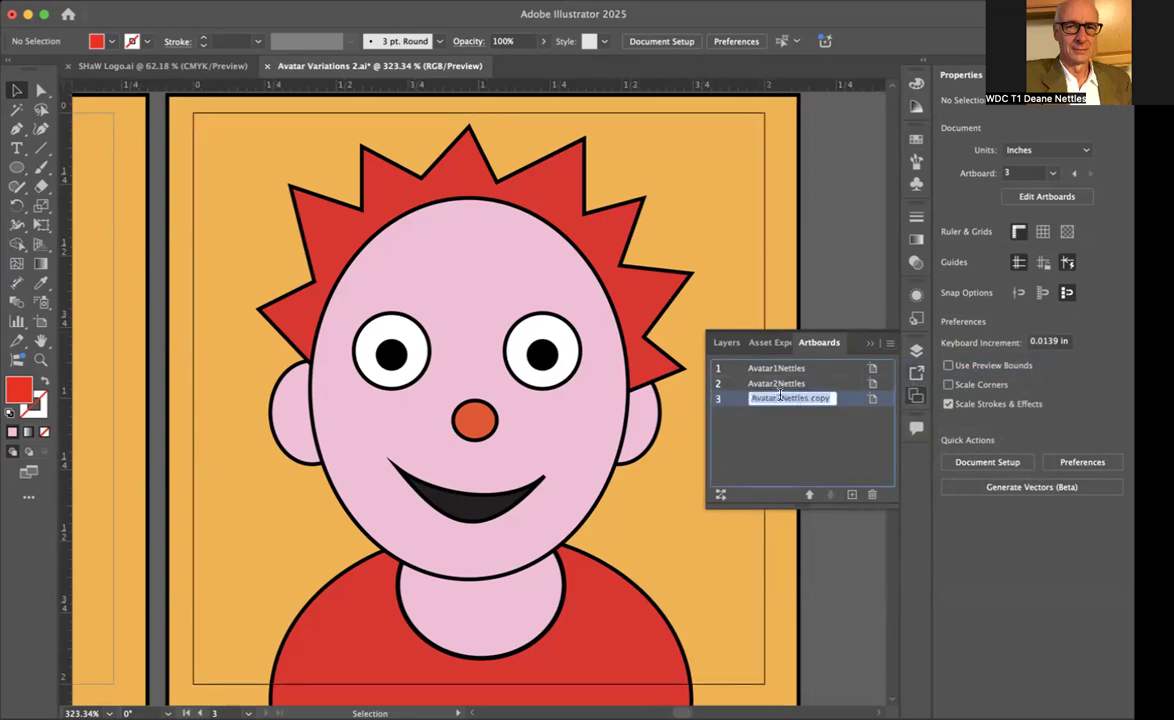
{"action": "key", "text": "BackSpace"}
{"action": "type", "text": "3"}
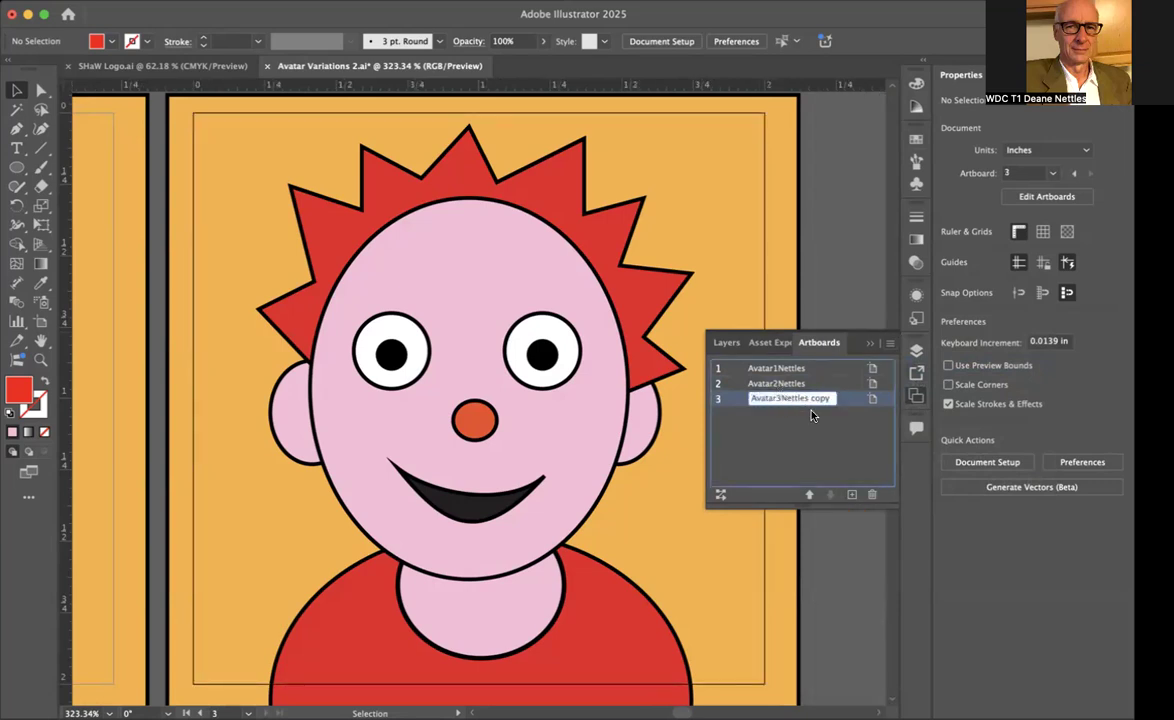
{"action": "left_click_drag", "start_coordinate": [808, 397], "coordinate": [838, 398]}
{"action": "key", "text": "BackSpace"}
{"action": "left_click", "coordinate": [827, 448]}
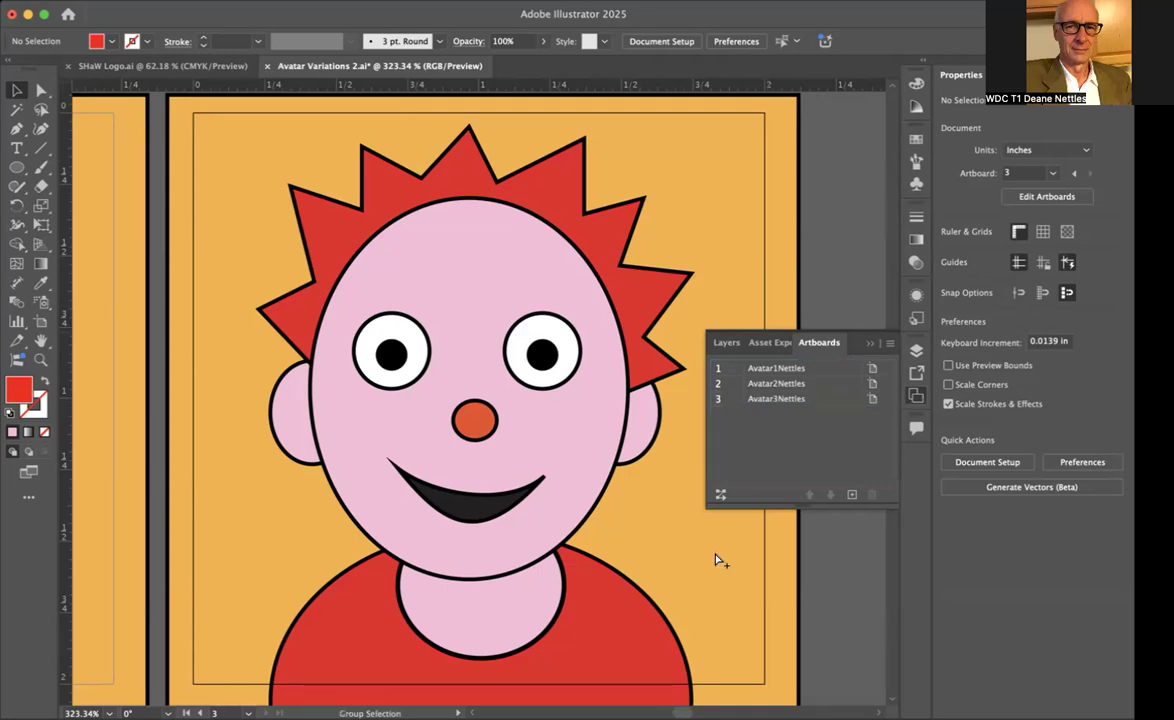
{"action": "key", "text": "super+alt+0"}
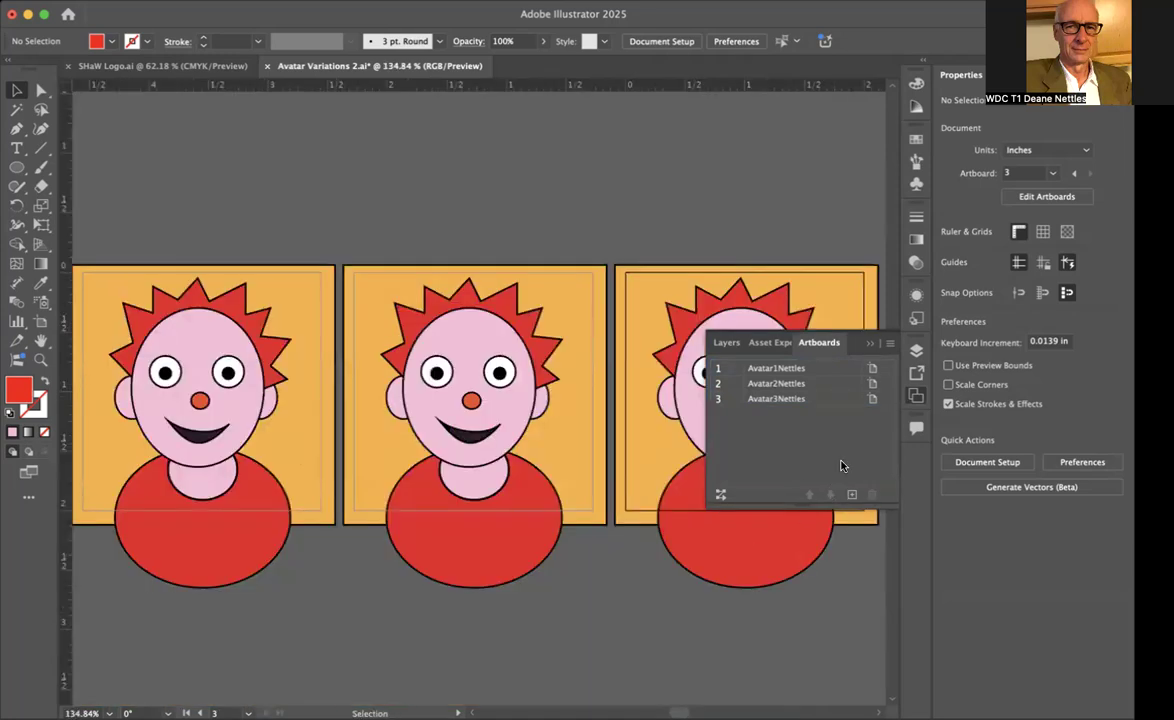
{"action": "left_click", "coordinate": [870, 344]}
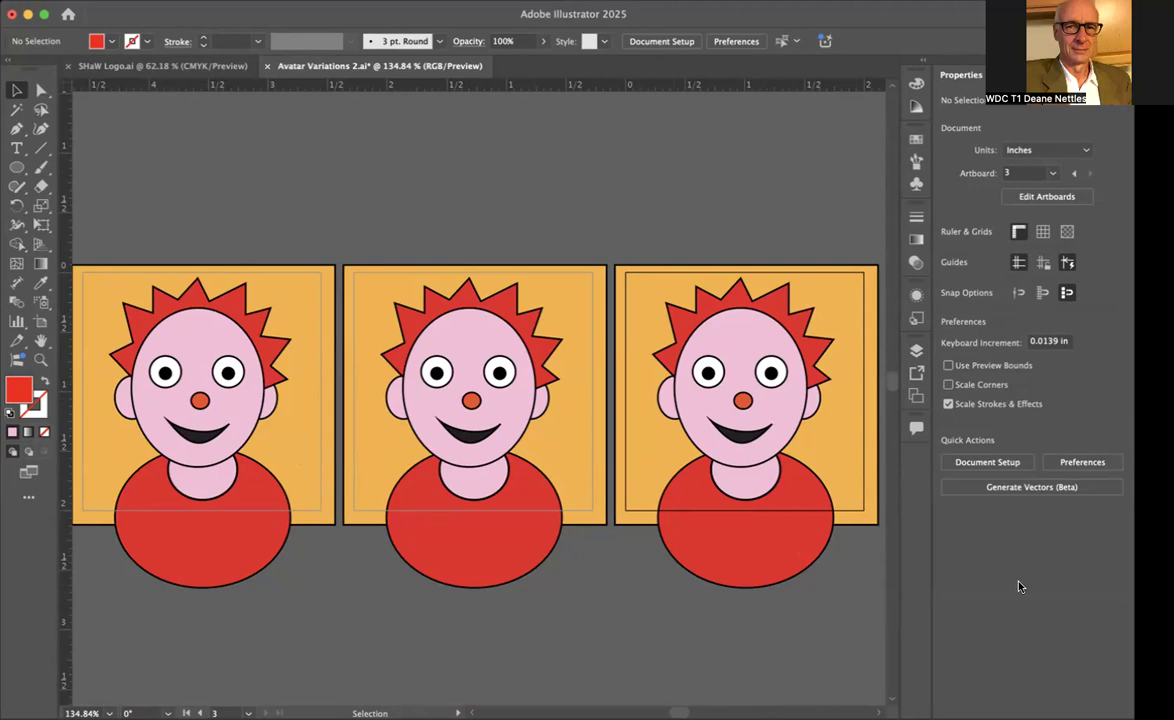
Switch to the browser, open the Adobe Color wheel and shift the analogous theme's base color to orange #F0804E
{"action": "key", "text": "super+Tab"}
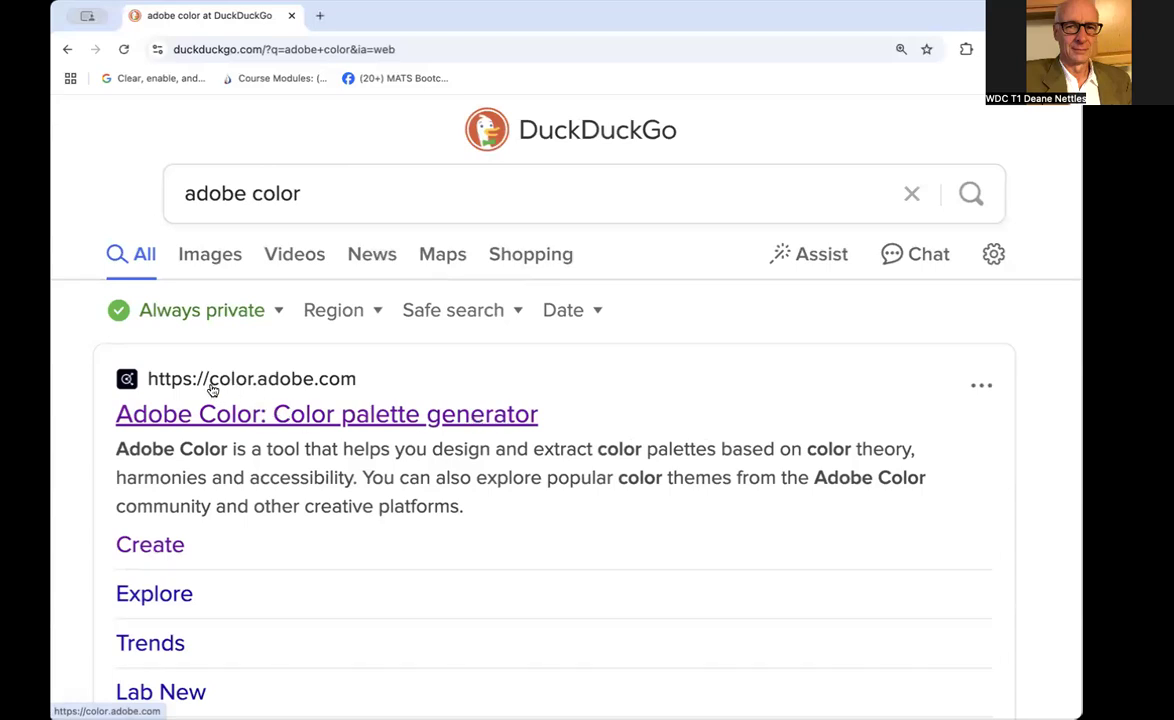
{"action": "left_click", "coordinate": [360, 416]}
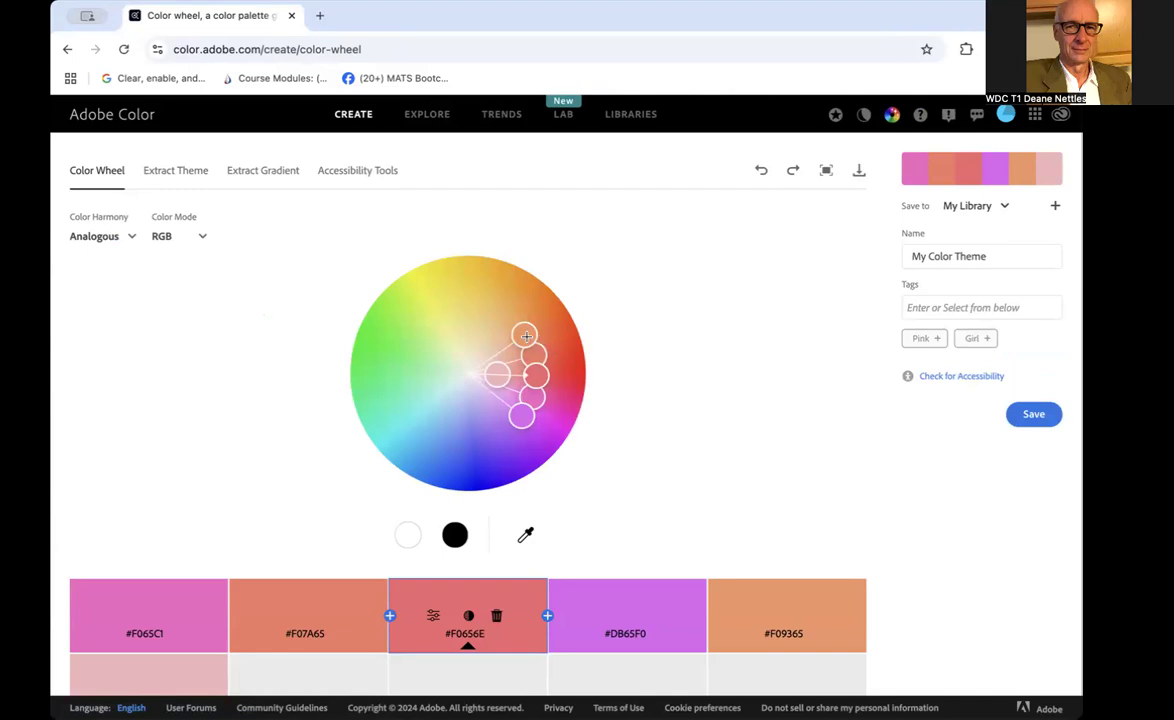
{"action": "mouse_move", "coordinate": [523, 336]}
{"action": "left_mouse_down"}
{"action": "mouse_move", "coordinate": [537, 316]}
{"action": "mouse_move", "coordinate": [500, 286]}
{"action": "mouse_move", "coordinate": [412, 299]}
{"action": "mouse_move", "coordinate": [486, 300]}
{"action": "mouse_move", "coordinate": [537, 357]}
{"action": "mouse_move", "coordinate": [561, 351]}
{"action": "mouse_move", "coordinate": [523, 402]}
{"action": "mouse_move", "coordinate": [546, 389]}
{"action": "mouse_move", "coordinate": [535, 330]}
{"action": "left_mouse_up"}
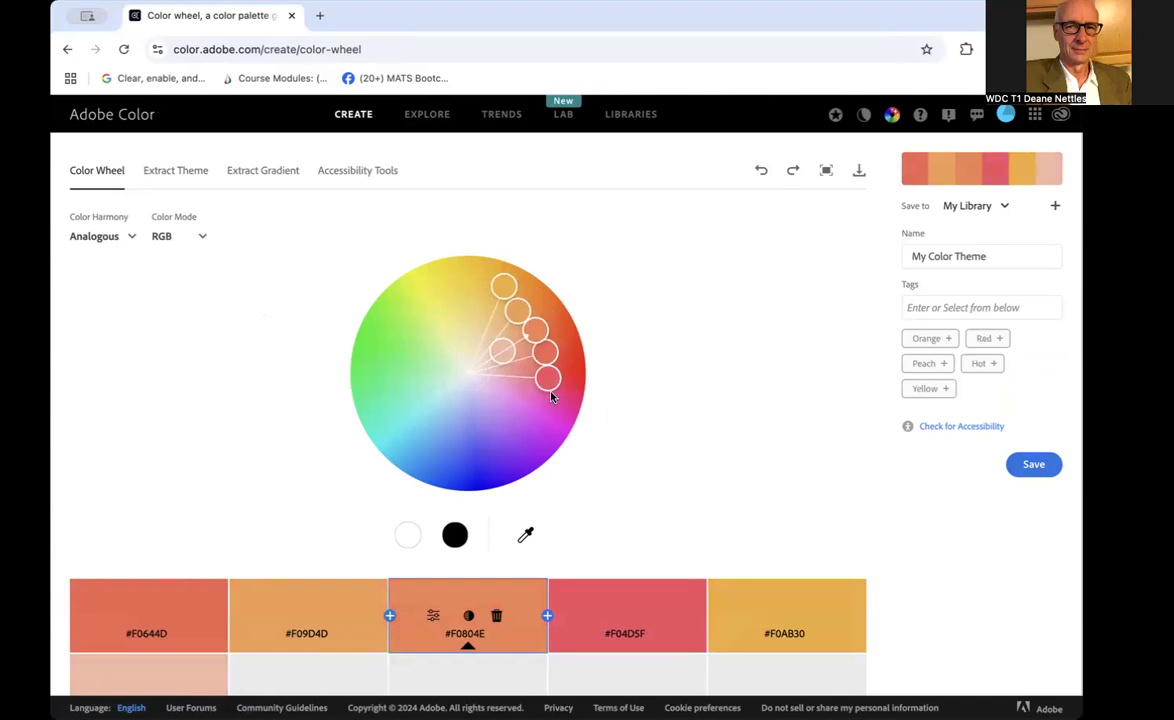
Set the color harmony to Split Complementary and move the wheel's color markers until the base color is blue #475CF0
{"action": "left_click", "coordinate": [131, 240]}
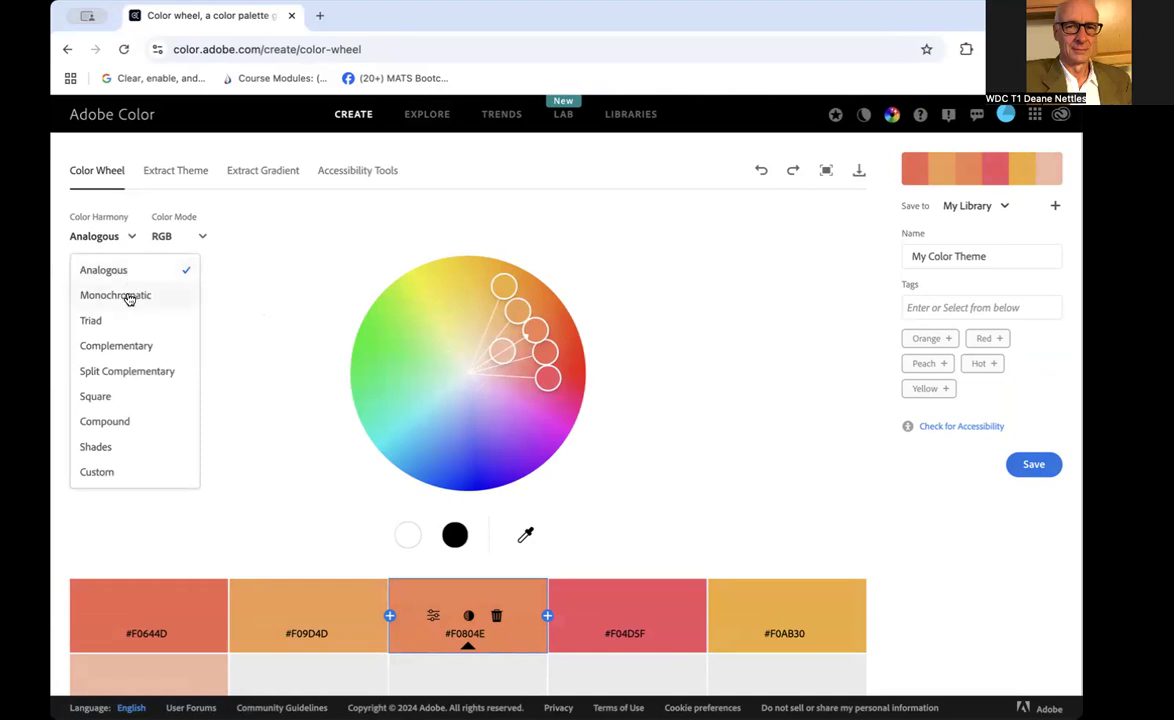
{"action": "left_click", "coordinate": [126, 372]}
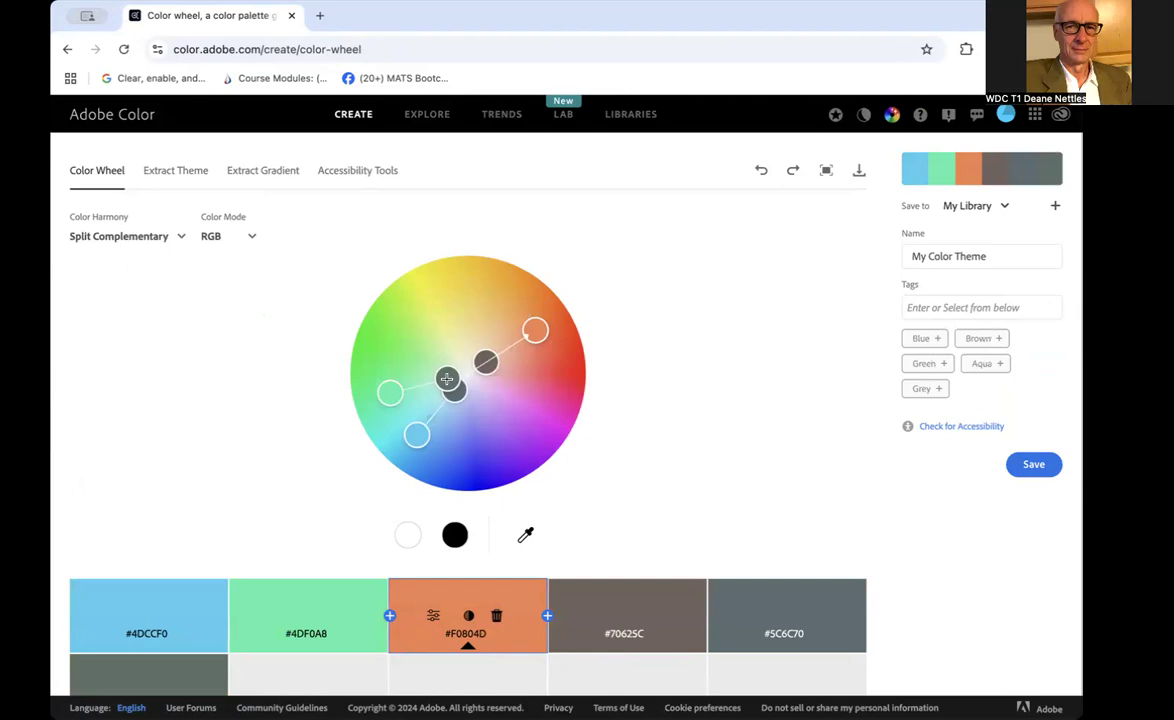
{"action": "left_click_drag", "start_coordinate": [447, 379], "coordinate": [441, 424]}
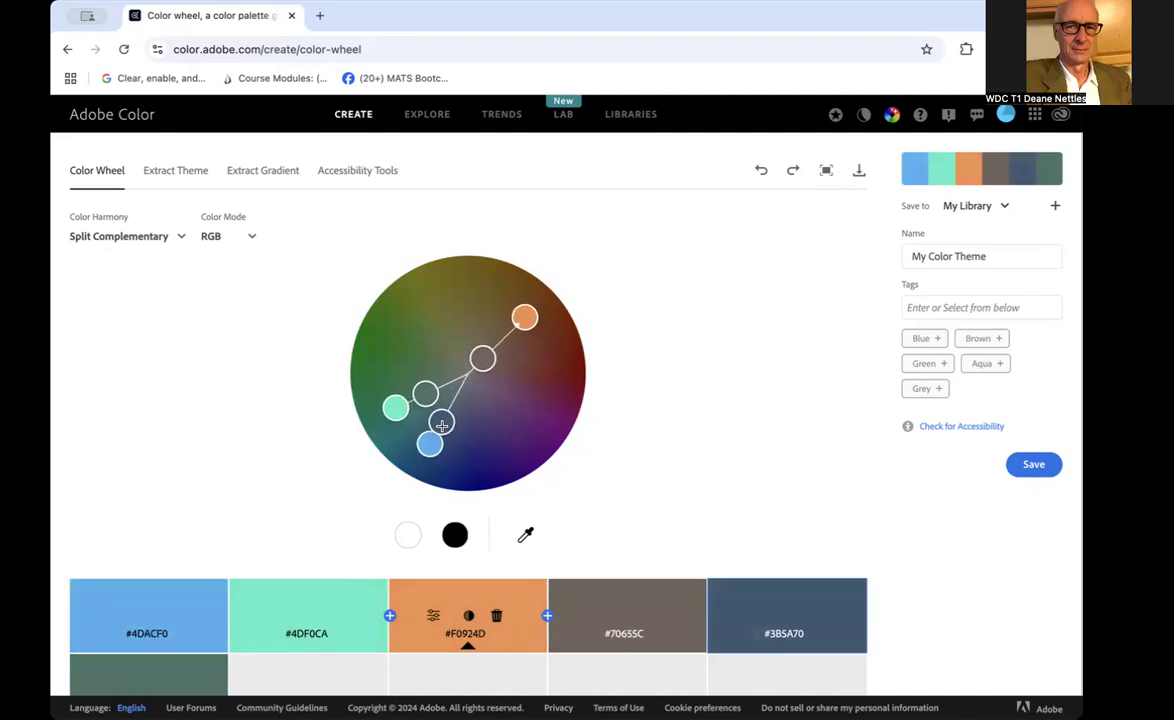
{"action": "mouse_move", "coordinate": [484, 360]}
{"action": "left_mouse_down"}
{"action": "mouse_move", "coordinate": [481, 348]}
{"action": "mouse_move", "coordinate": [510, 333]}
{"action": "mouse_move", "coordinate": [547, 364]}
{"action": "mouse_move", "coordinate": [522, 417]}
{"action": "mouse_move", "coordinate": [464, 455]}
{"action": "left_mouse_up"}
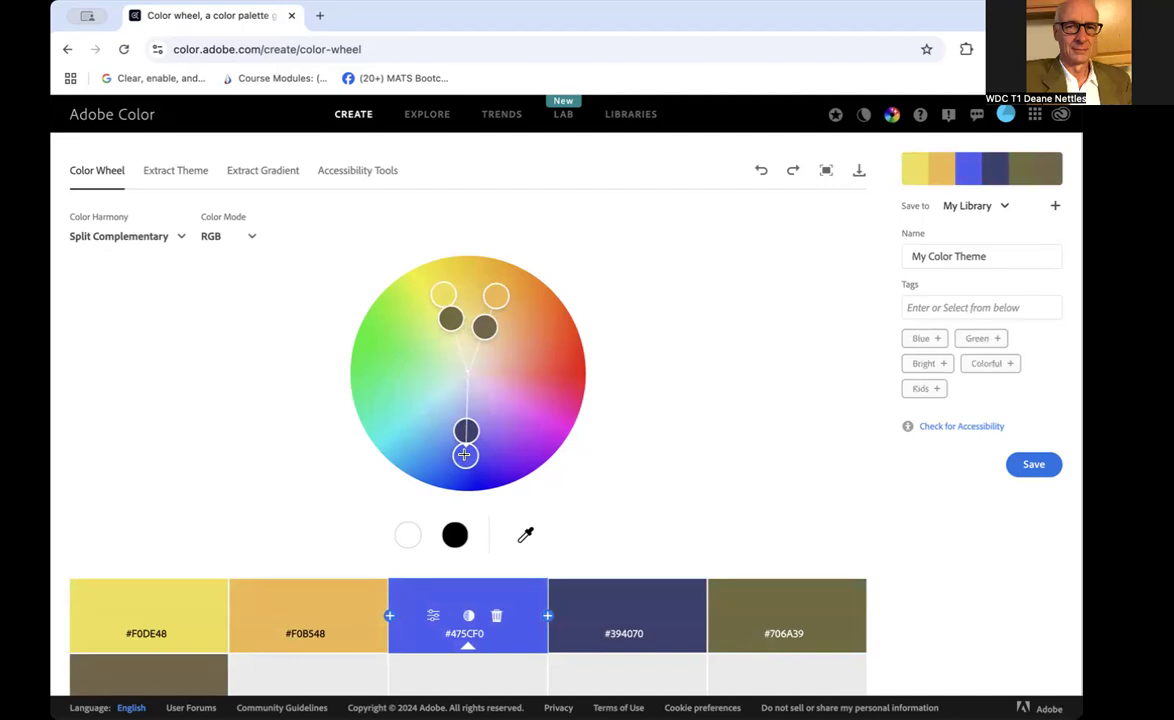
Shift the split-complementary base color to purple #692CF0 and switch the color harmony to Custom
{"action": "mouse_move", "coordinate": [464, 455]}
{"action": "left_mouse_down"}
{"action": "mouse_move", "coordinate": [388, 430]}
{"action": "mouse_move", "coordinate": [401, 418]}
{"action": "mouse_move", "coordinate": [532, 459]}
{"action": "mouse_move", "coordinate": [502, 461]}
{"action": "left_mouse_up"}
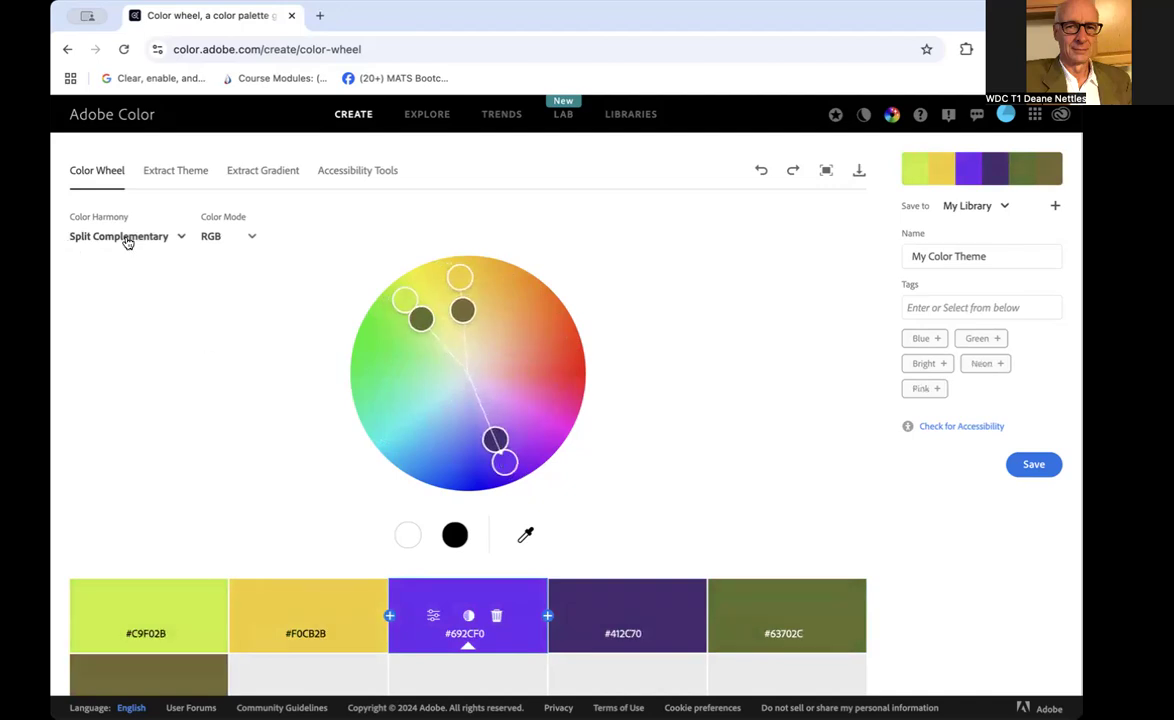
{"action": "left_click", "coordinate": [181, 236]}
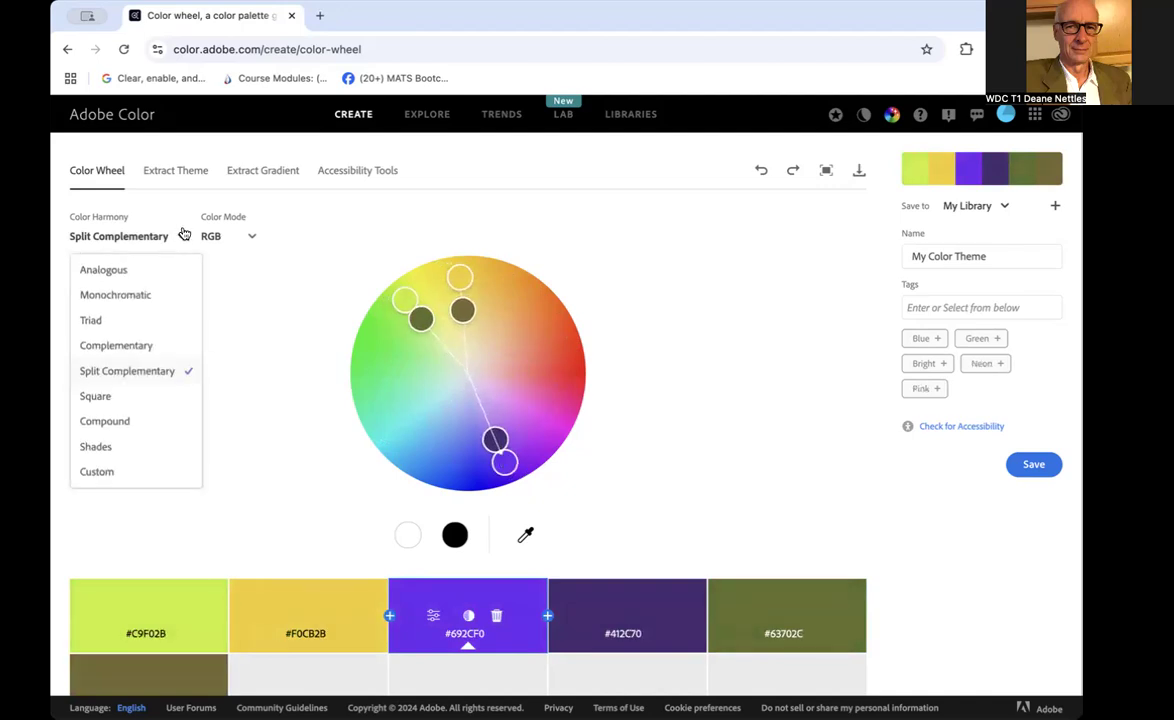
{"action": "left_click", "coordinate": [116, 476]}
Move the yellow-green marker on the wheel to green #45F06A and the olive green marker to dark green #3D701F
{"action": "left_click_drag", "start_coordinate": [410, 300], "coordinate": [385, 368]}
{"action": "scroll", "coordinate": [428, 331], "scroll_direction": "down", "scroll_amount": 1}
{"action": "left_click_drag", "start_coordinate": [421, 307], "coordinate": [397, 316]}
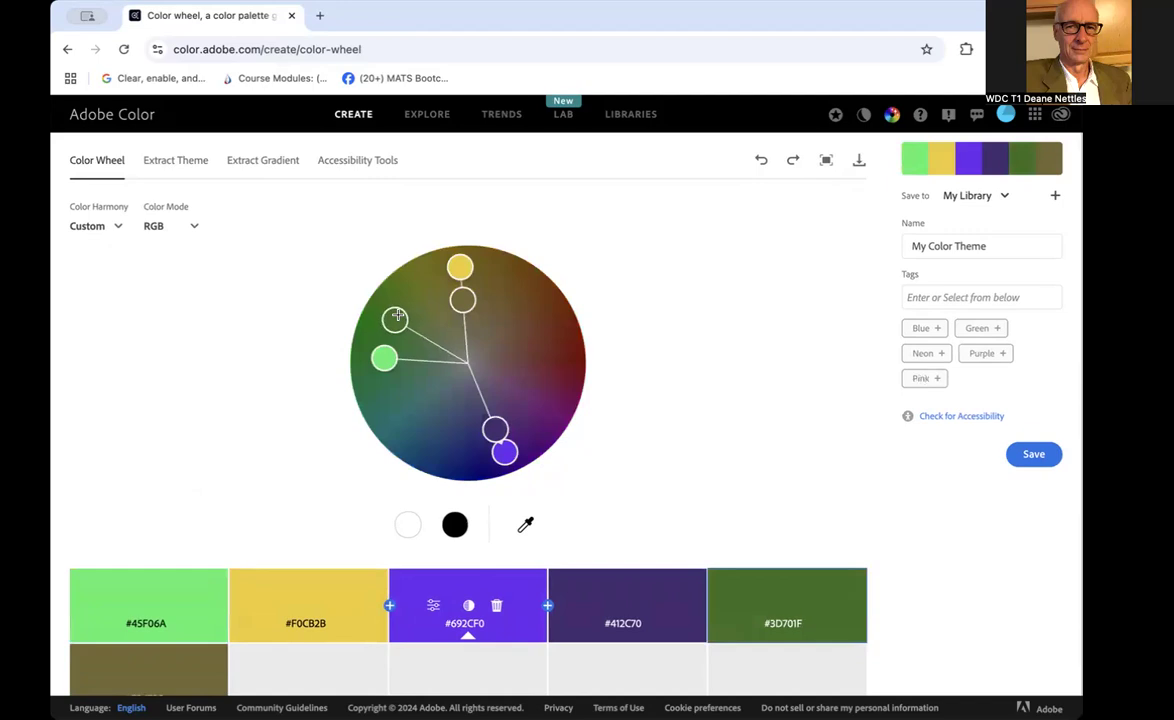
Move the dark purple marker on the wheel to maroon #702853 and the brown marker to #755A2F
{"action": "scroll", "coordinate": [613, 511], "scroll_direction": "down", "scroll_amount": 1}
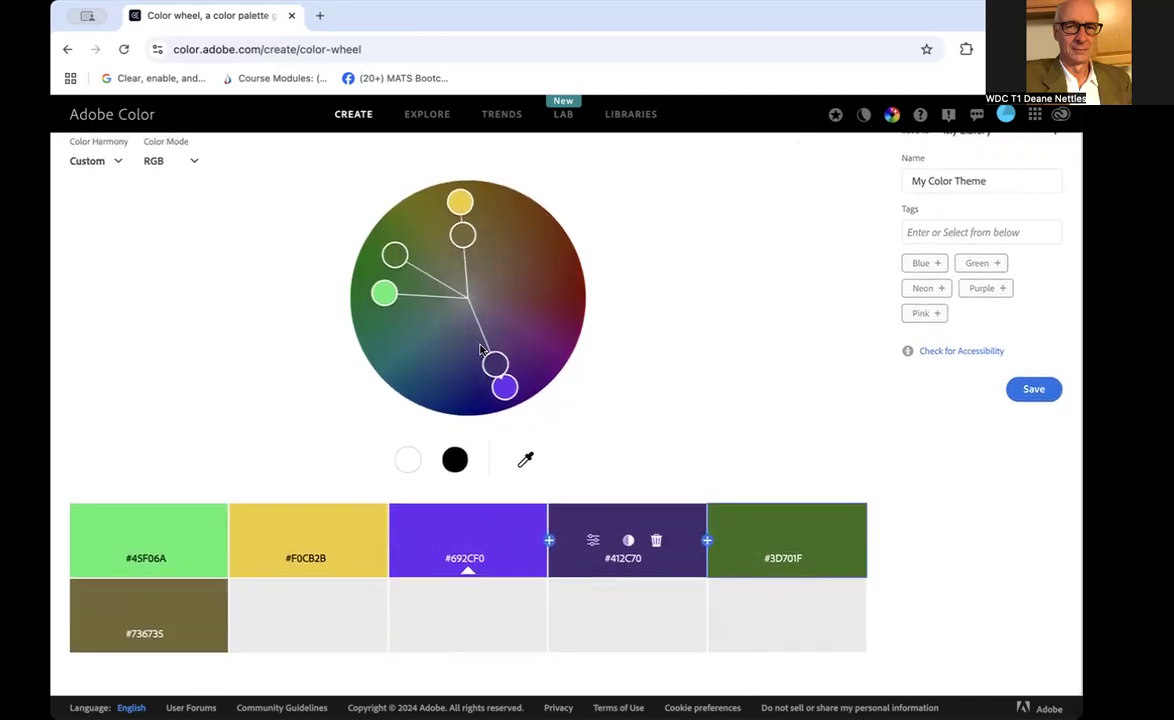
{"action": "left_click_drag", "start_coordinate": [495, 362], "coordinate": [539, 312]}
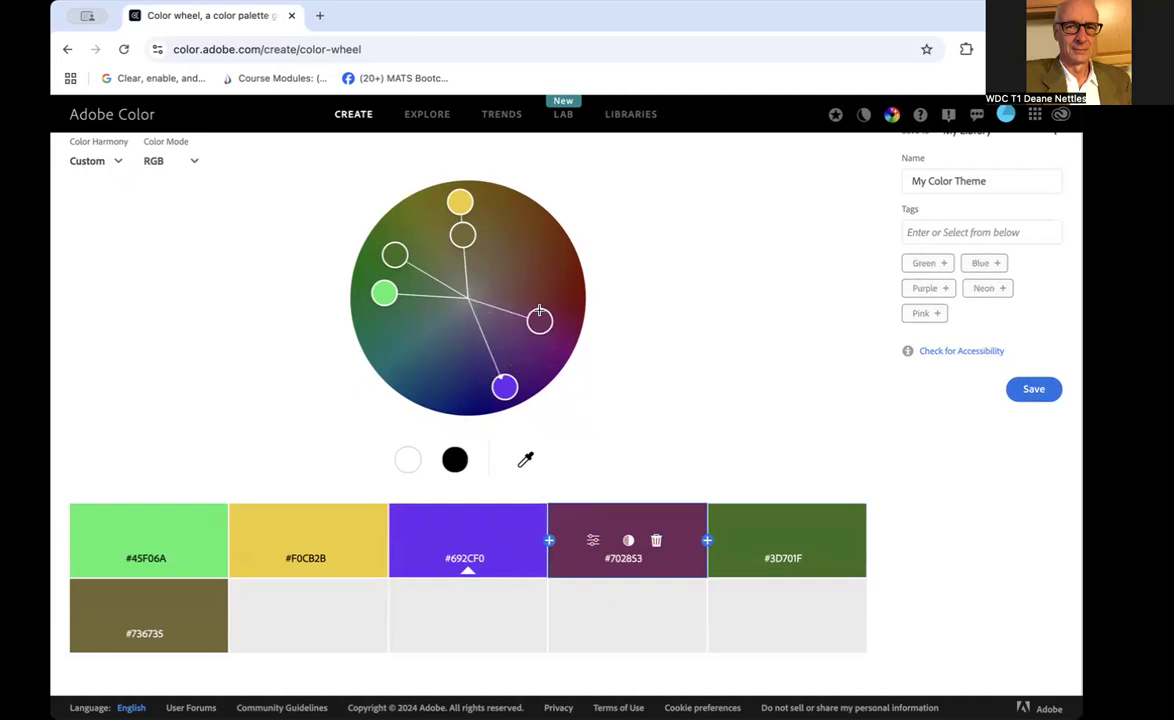
{"action": "left_click_drag", "start_coordinate": [462, 234], "coordinate": [497, 239]}
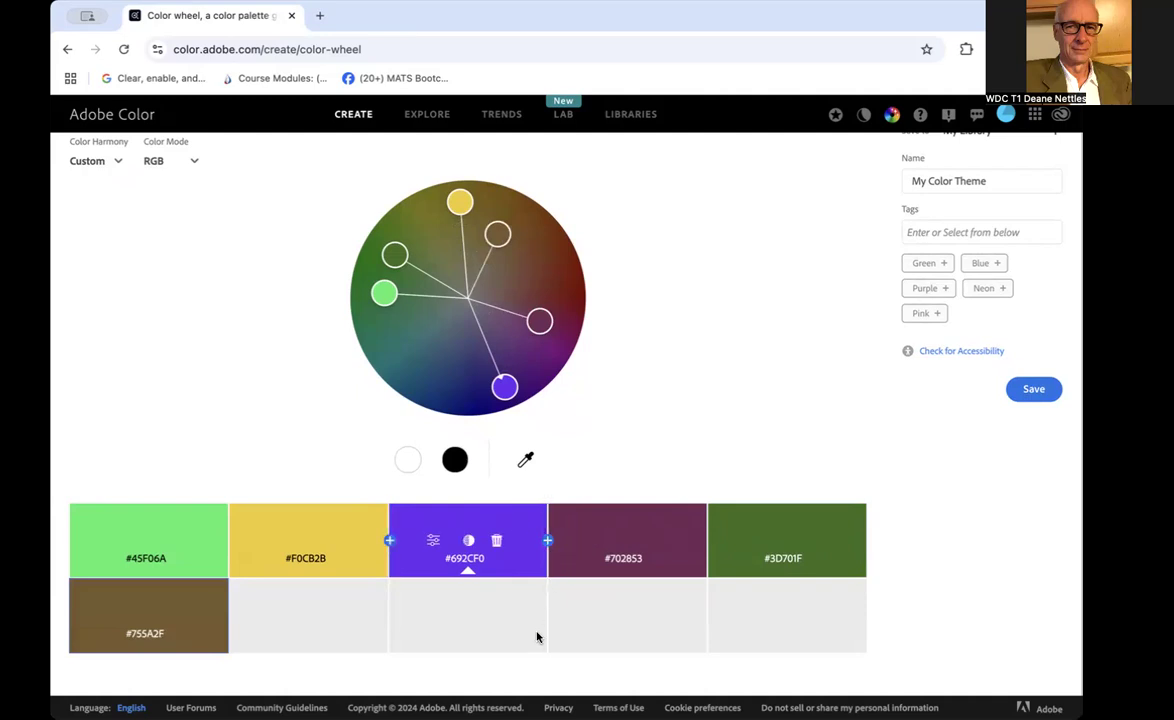
Change the maroon swatch to bright purple #6A2CF0 and shift the brown swatch to #754E31
{"action": "scroll", "coordinate": [540, 545], "scroll_direction": "up", "scroll_amount": 1}
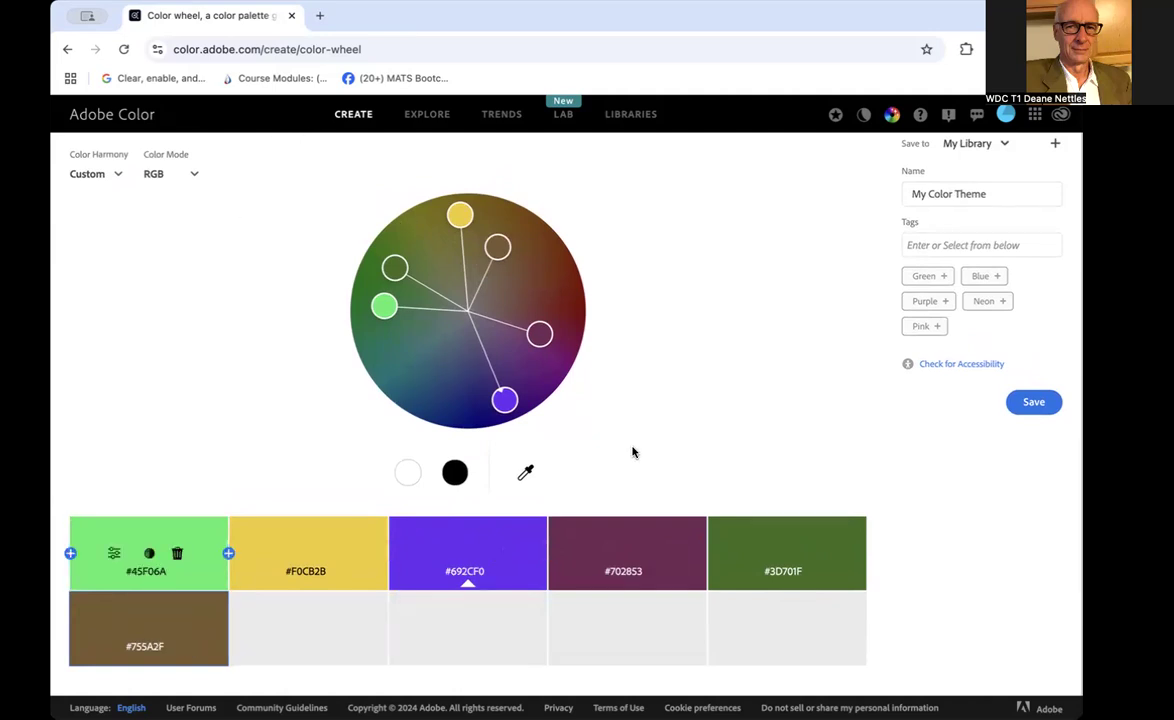
{"action": "left_click", "coordinate": [505, 401]}
{"action": "left_click", "coordinate": [541, 336]}
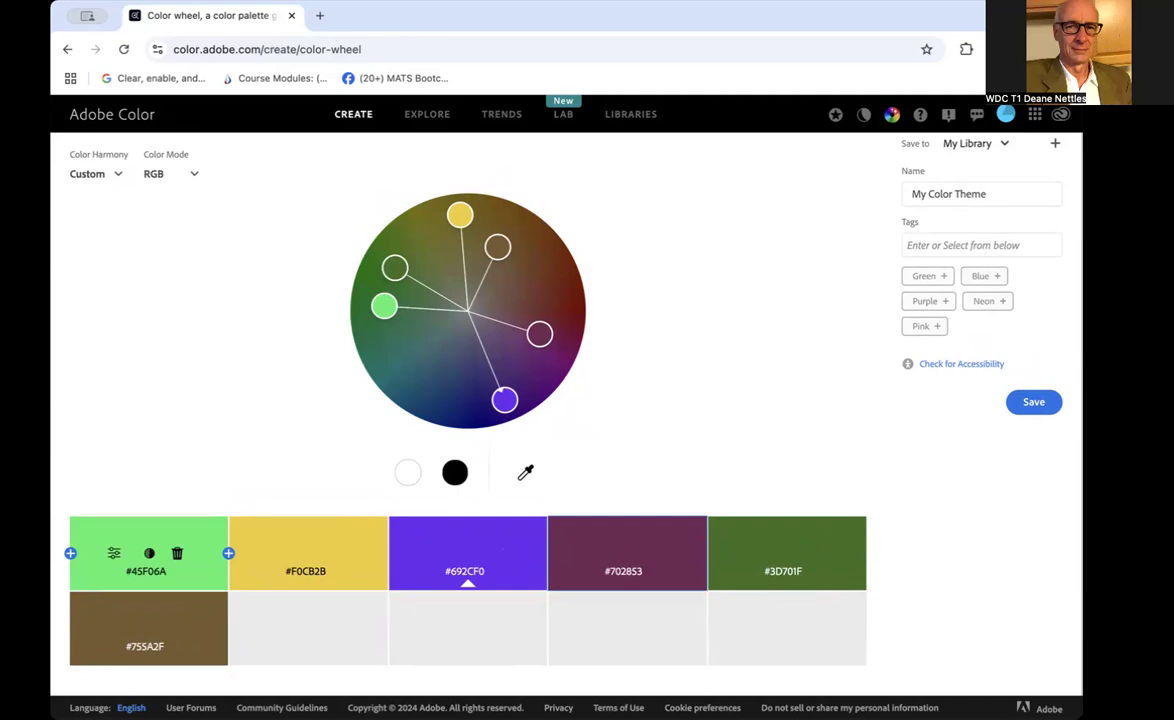
{"action": "left_click", "coordinate": [508, 549]}
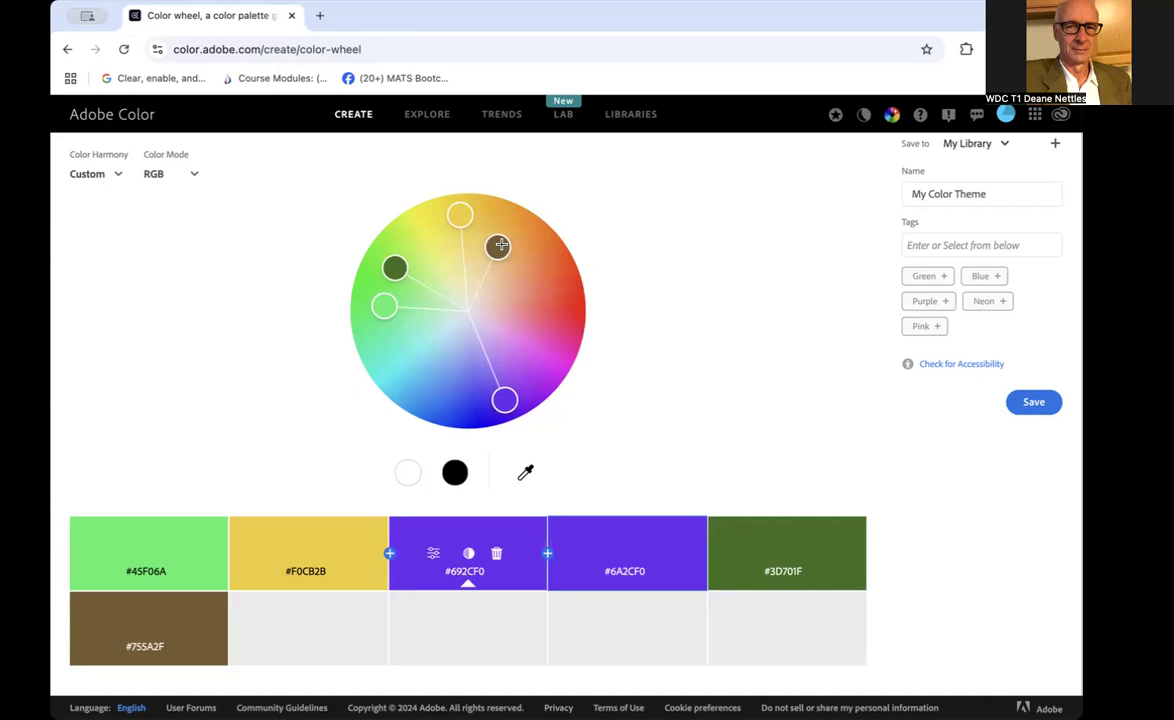
{"action": "left_click_drag", "start_coordinate": [501, 245], "coordinate": [520, 262]}
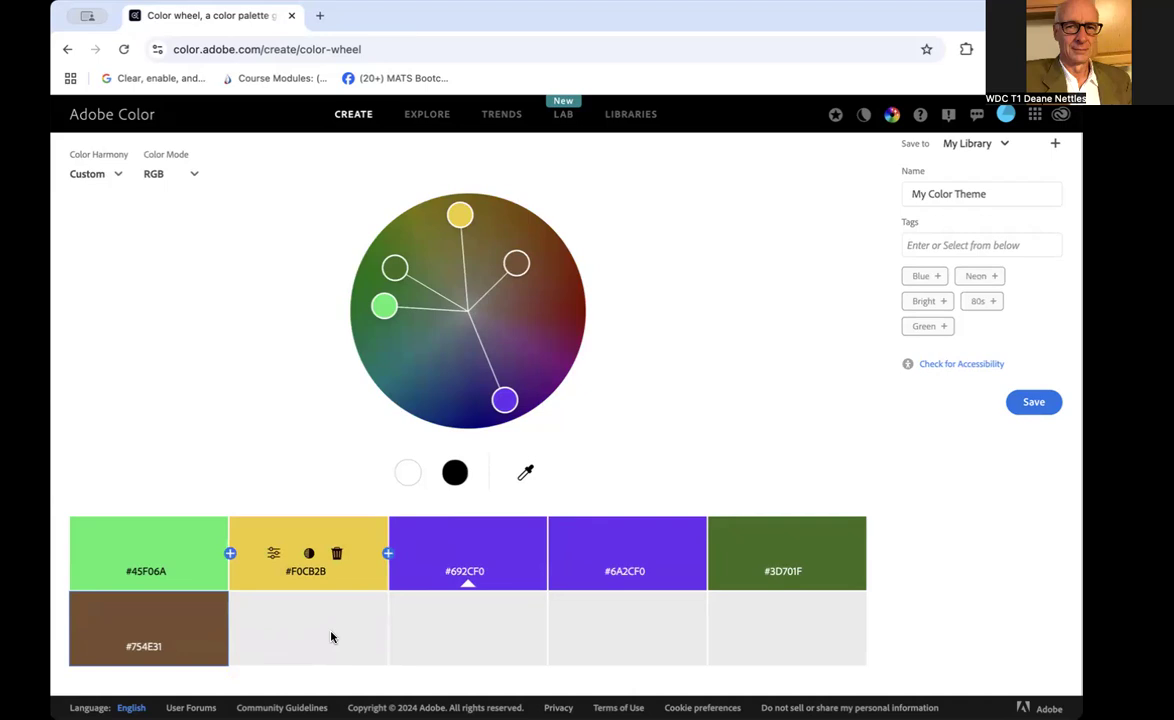
Change the tint of the fourth swatch to the darker purple #5021B5
{"action": "scroll", "coordinate": [623, 566], "scroll_direction": "up", "scroll_amount": 1}
{"action": "scroll", "coordinate": [622, 566], "scroll_direction": "up", "scroll_amount": 2}
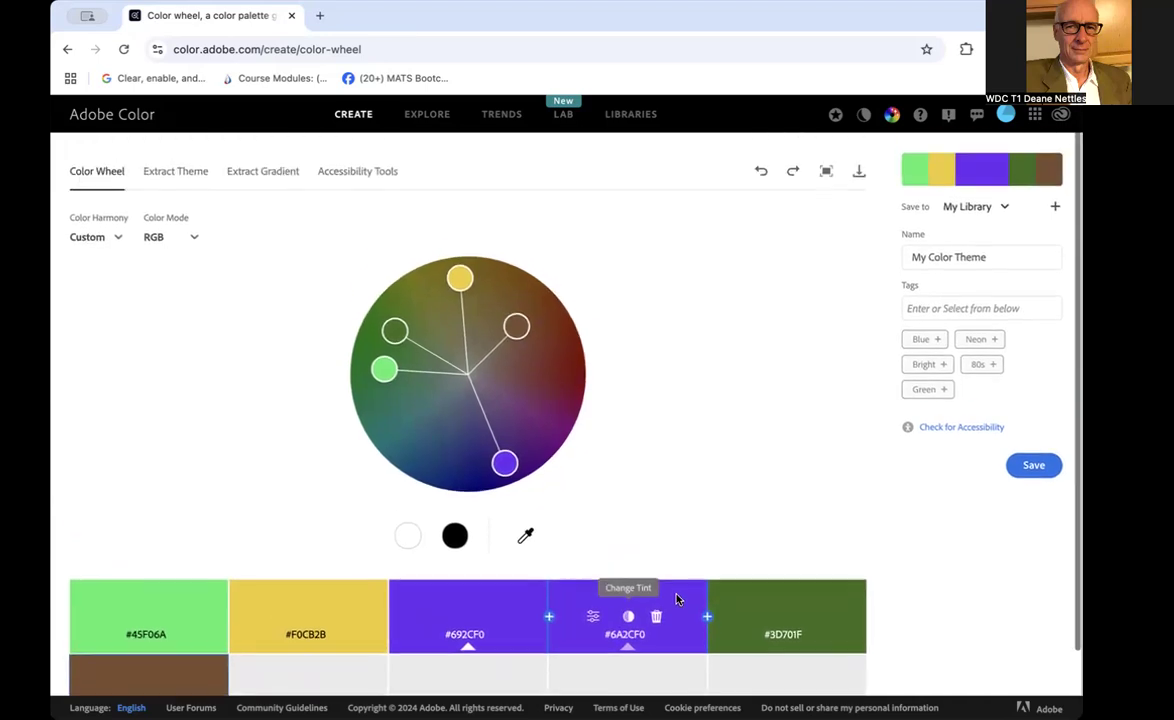
{"action": "left_click", "coordinate": [631, 637]}
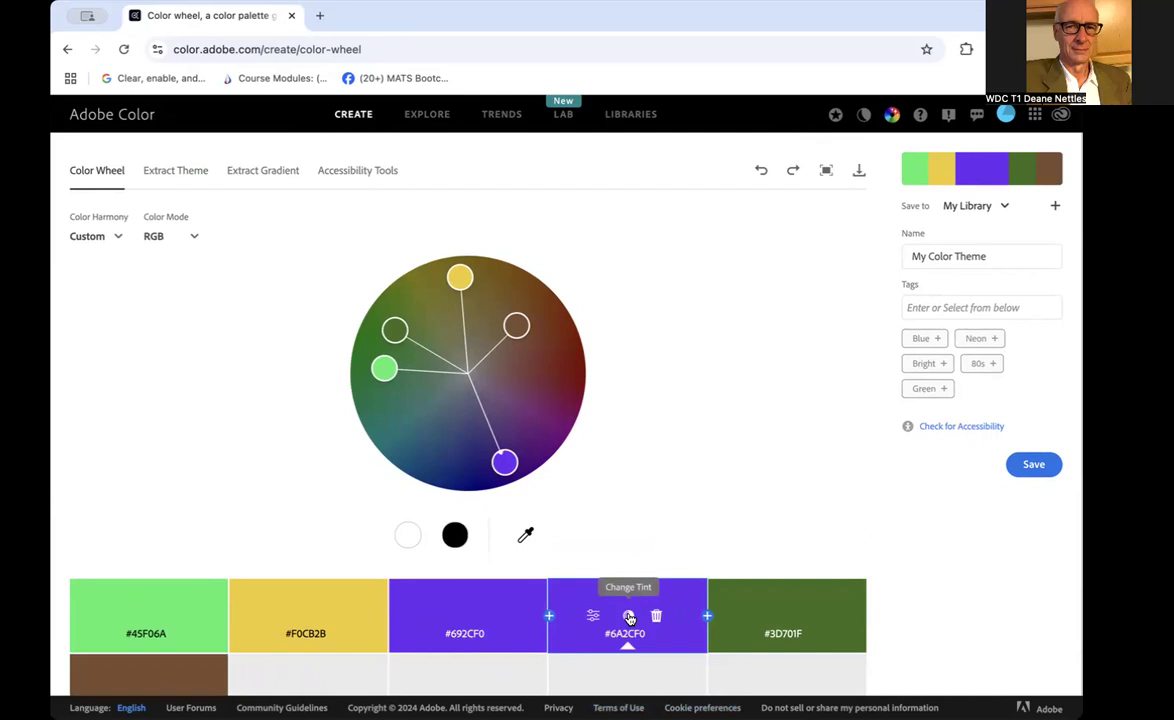
{"action": "left_click", "coordinate": [628, 616]}
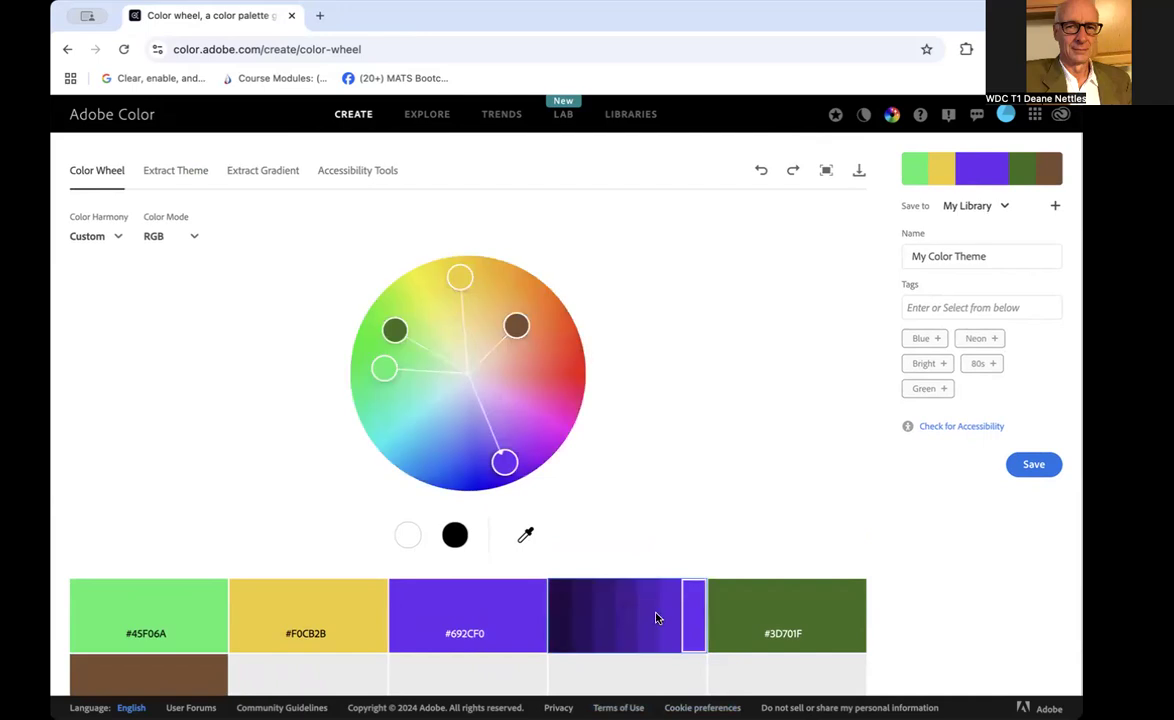
{"action": "left_click", "coordinate": [657, 617]}
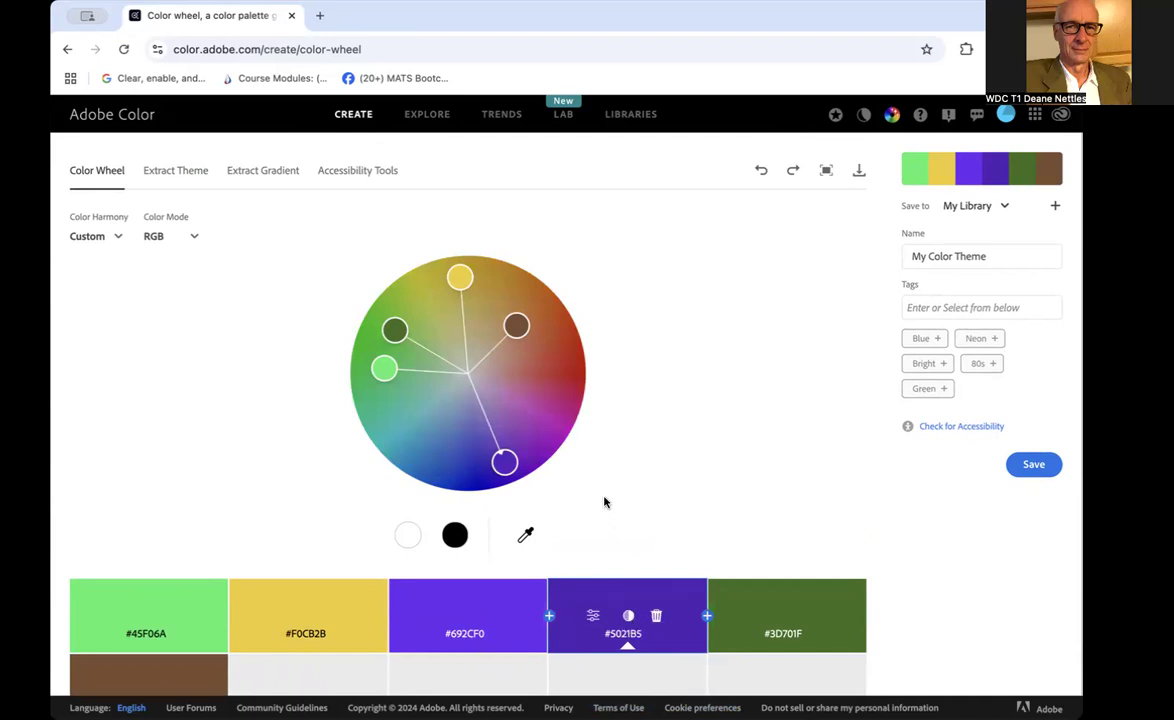
Capture the six-color palette swatches as a screenshot image
{"action": "scroll", "coordinate": [604, 502], "scroll_direction": "down", "scroll_amount": 1}
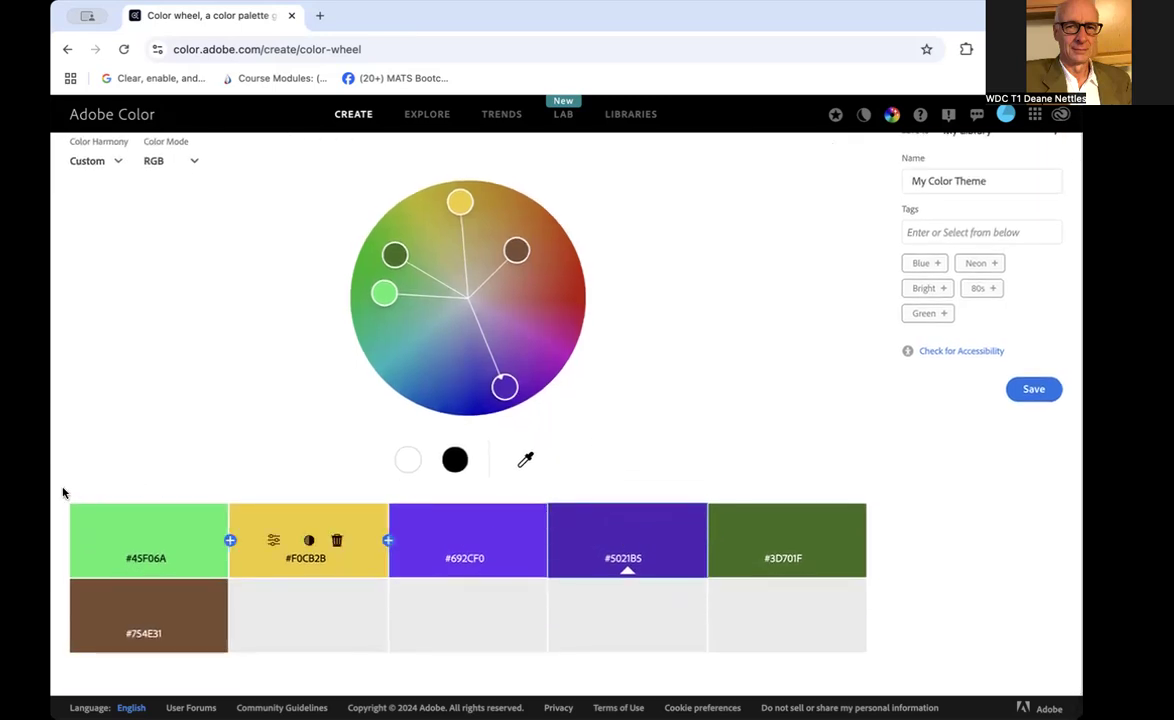
{"action": "key", "text": "super+shift+4"}
{"action": "left_click_drag", "start_coordinate": [665, 620], "coordinate": [877, 667]}
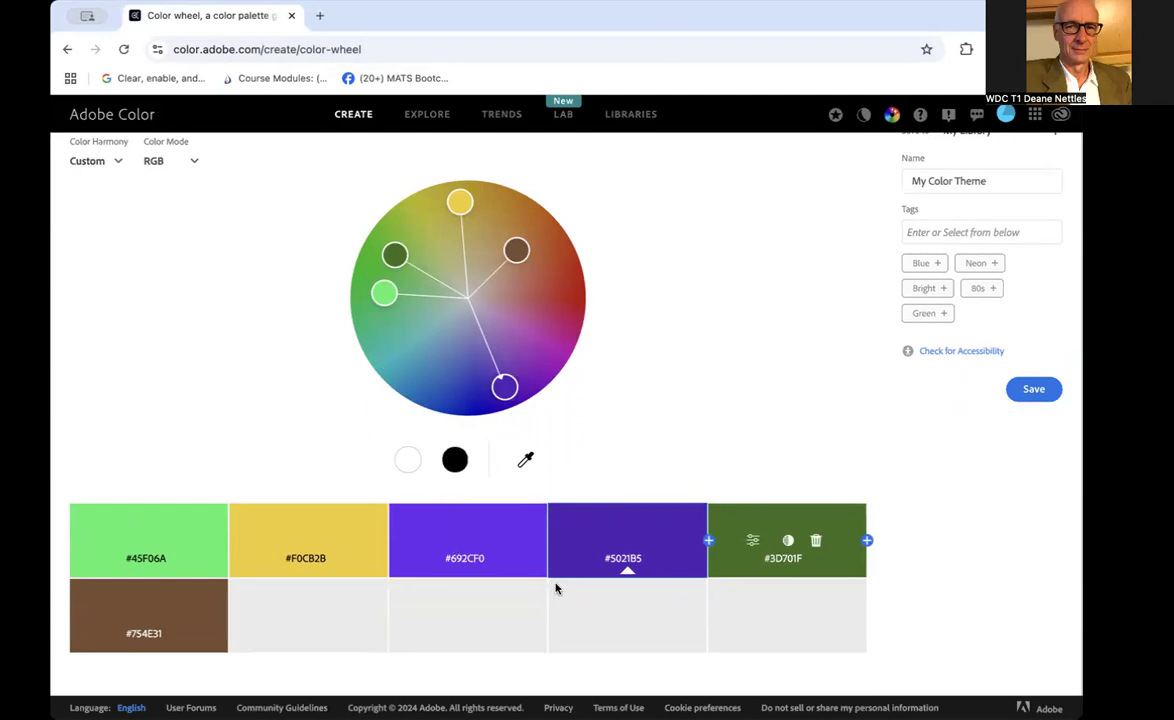
Switch to Illustrator and place "Screenshot 2024-11-15 at 8.33.36 PM.jpg" from the Desktop below the middle avatar, about 2.12 in wide
{"action": "key", "text": "super+Tab"}
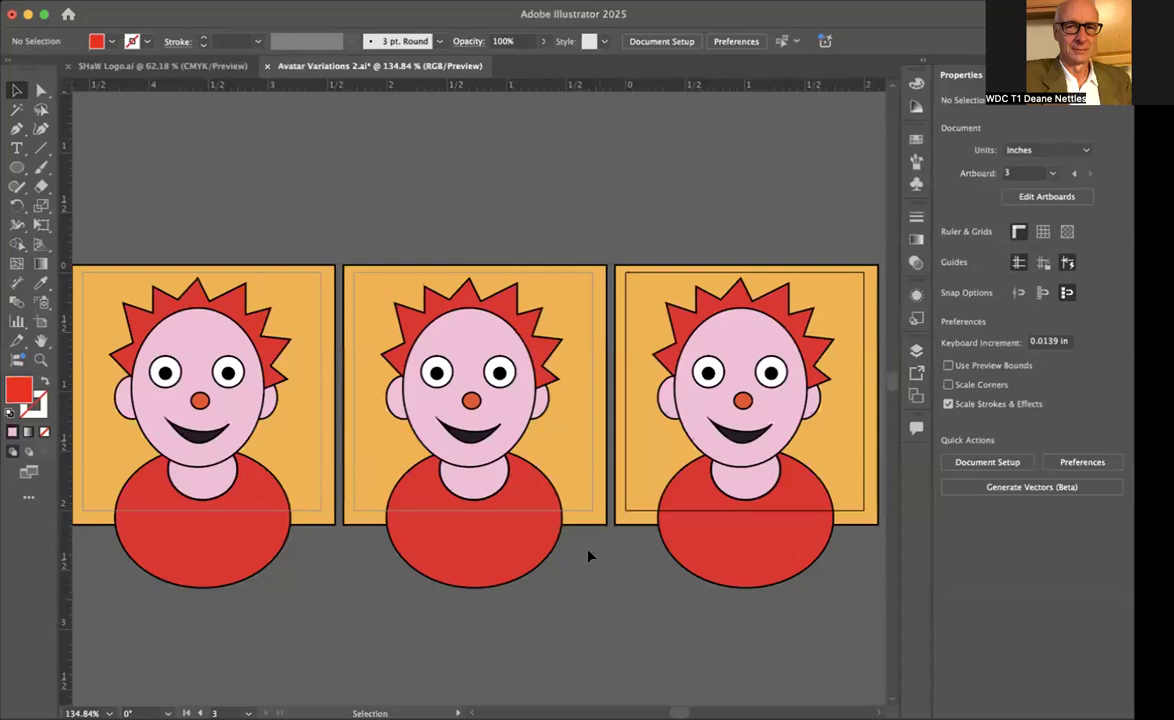
{"action": "left_click", "coordinate": [115, 1]}
{"action": "left_click", "coordinate": [113, 301]}
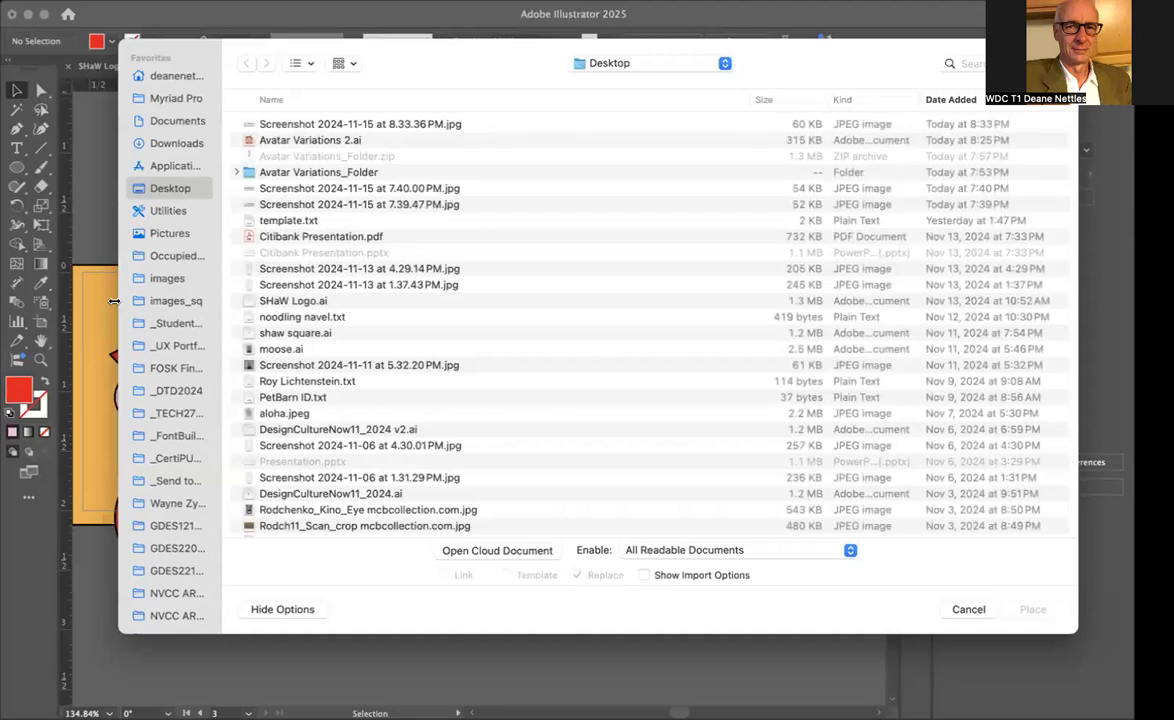
{"action": "left_click", "coordinate": [252, 122]}
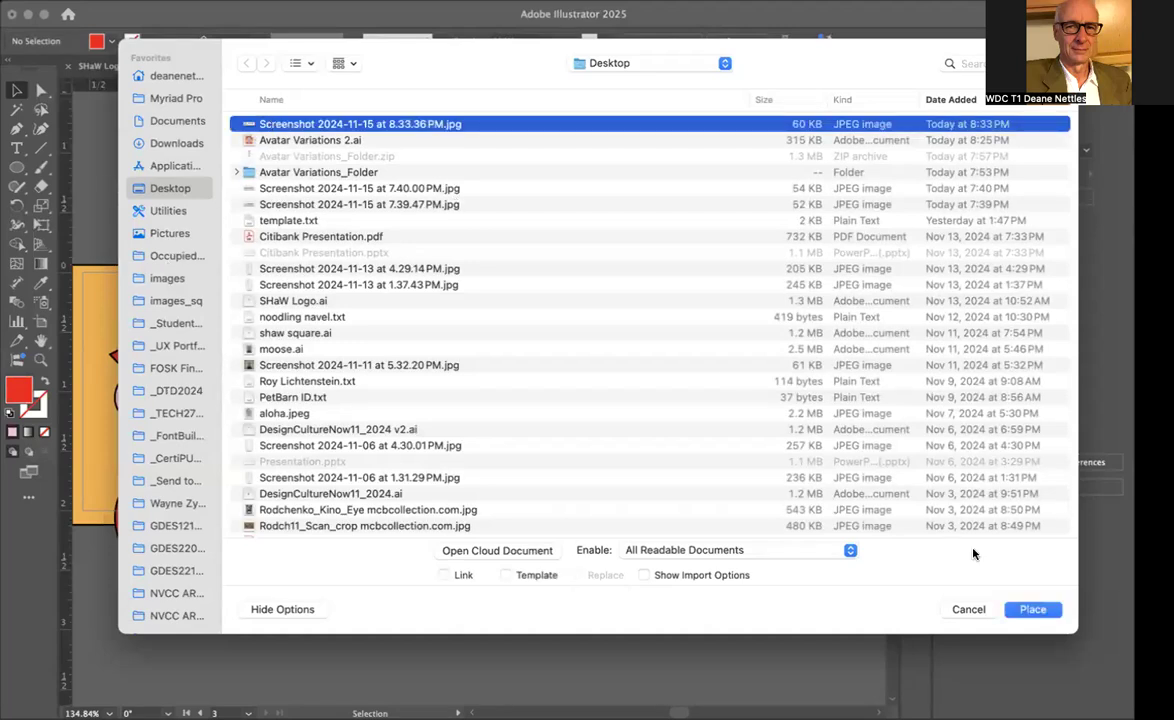
{"action": "left_click", "coordinate": [1026, 609]}
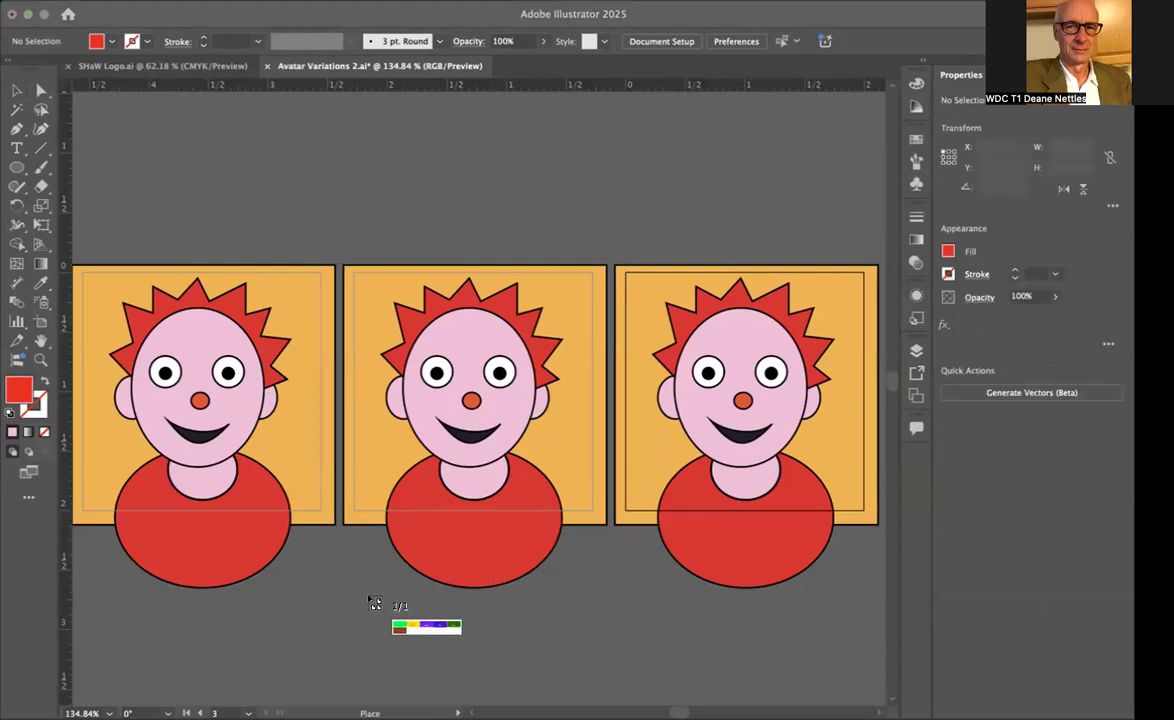
{"action": "left_click_drag", "start_coordinate": [353, 599], "coordinate": [603, 651]}
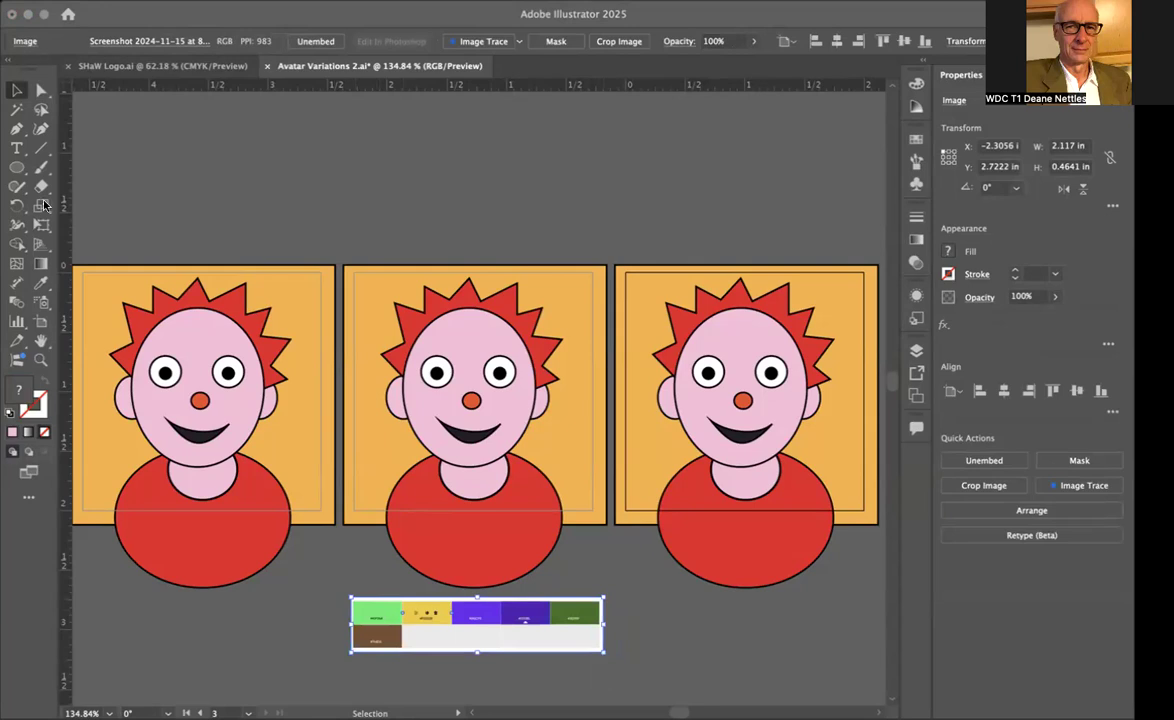
Recolor the middle avatar's spiky hair with the bright purple sampled from the placed palette
{"action": "left_click", "coordinate": [41, 90]}
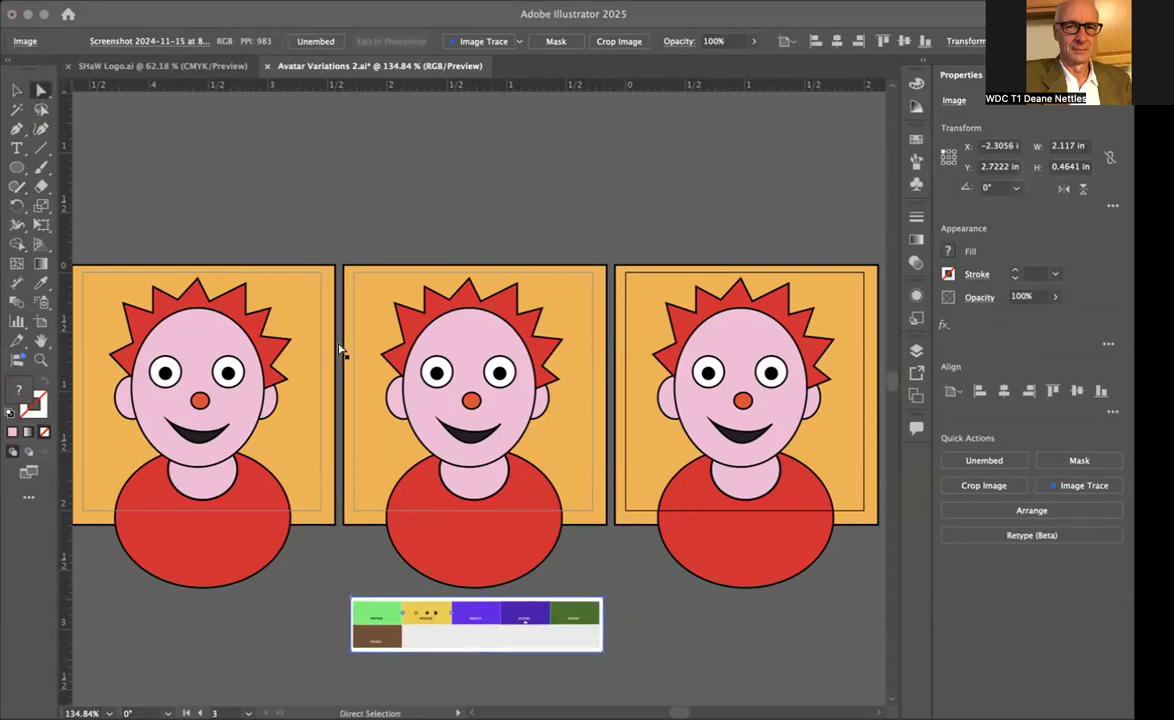
{"action": "left_click", "coordinate": [428, 290]}
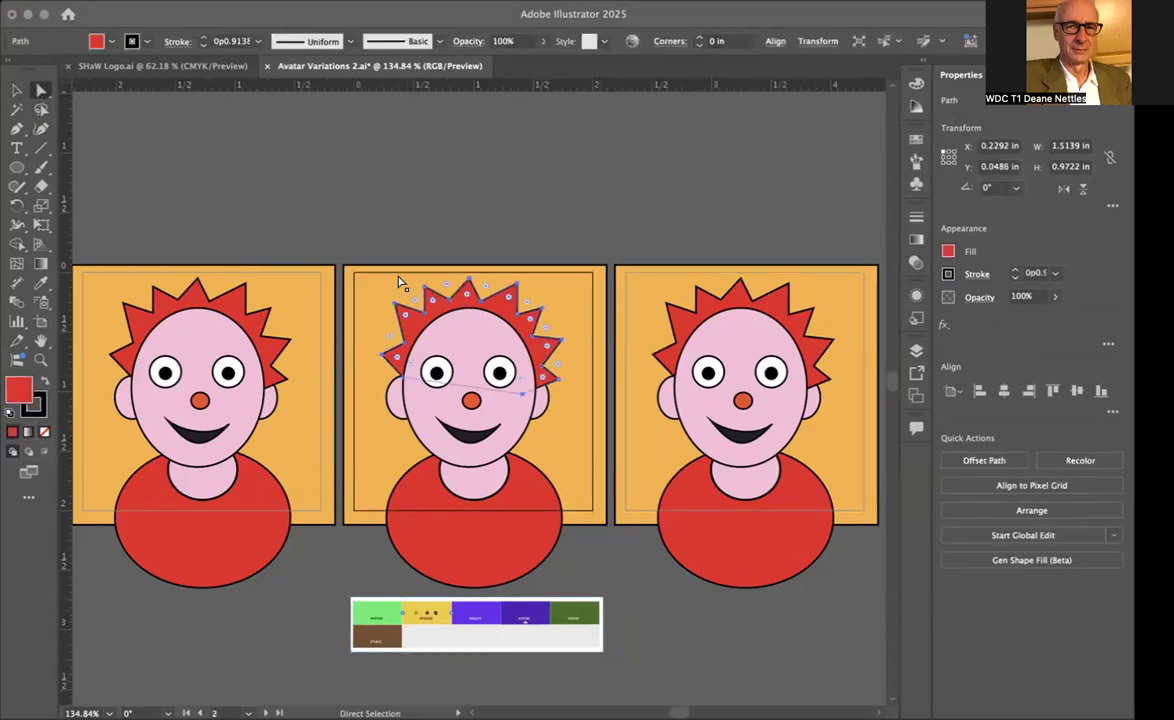
{"action": "left_click", "coordinate": [40, 285]}
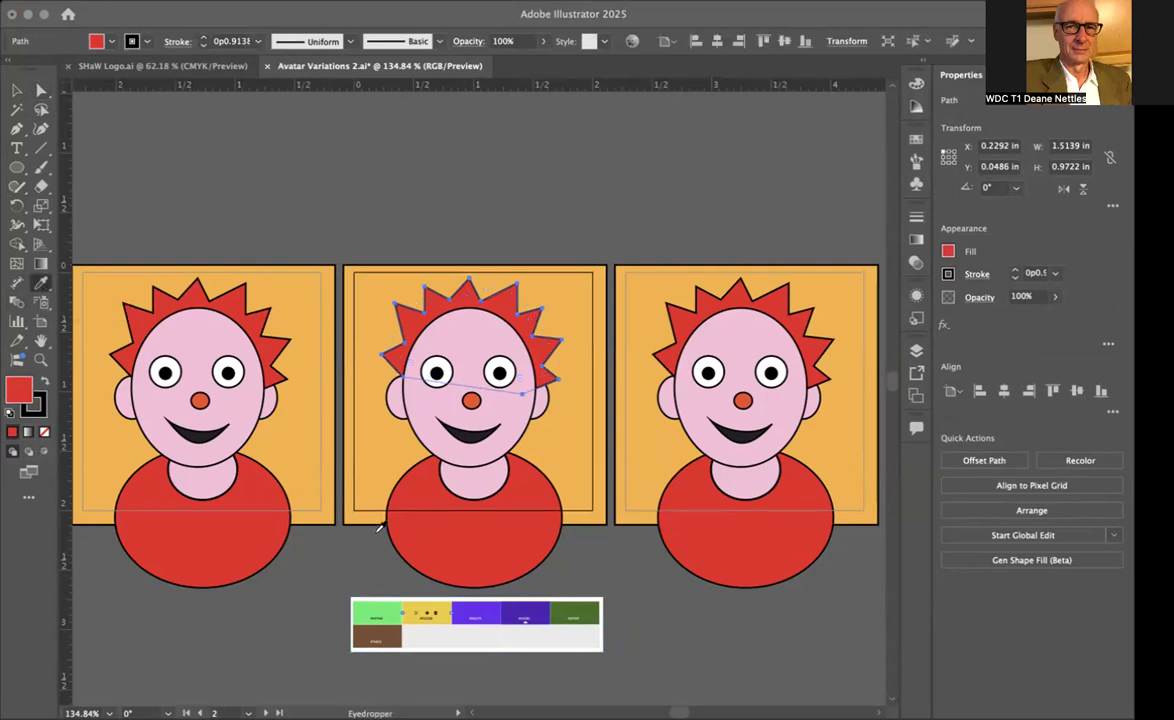
{"action": "left_click", "coordinate": [476, 607]}
Recolor the middle avatar's face, both ears and neck together with the palette's sampled yellow, and deselect them
{"action": "key", "text": "a"}
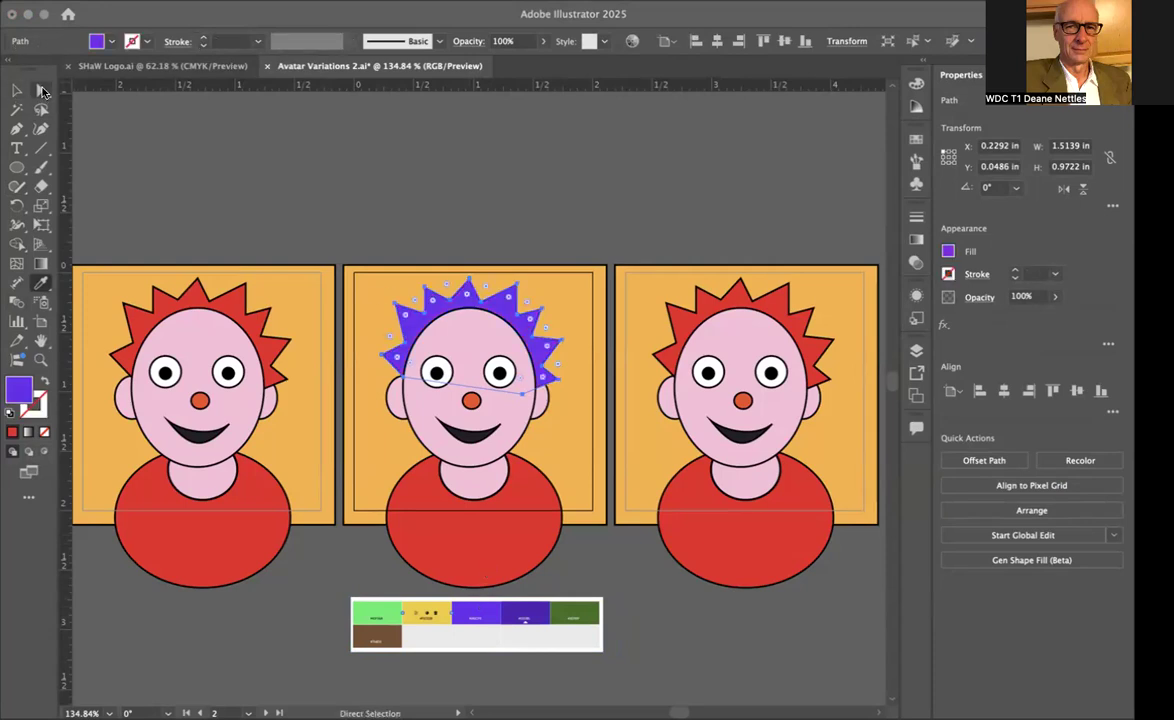
{"action": "left_click", "coordinate": [545, 401]}
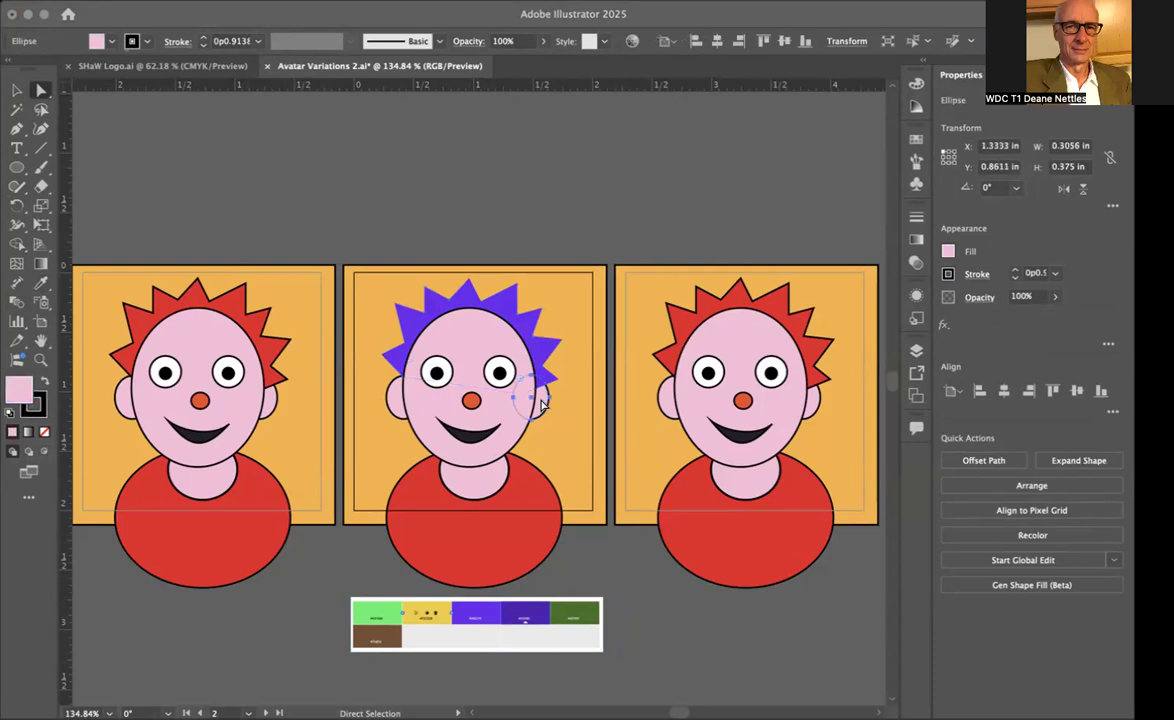
{"action": "left_click", "coordinate": [400, 386], "text": "shift"}
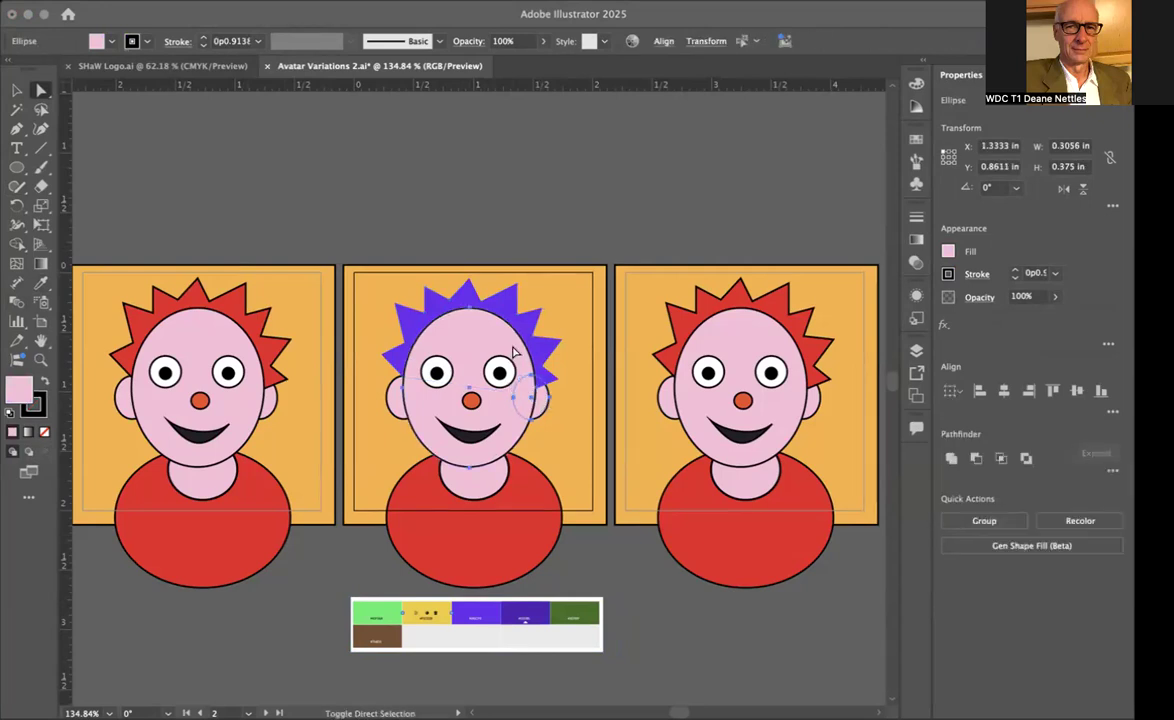
{"action": "left_click", "coordinate": [459, 484], "text": "shift"}
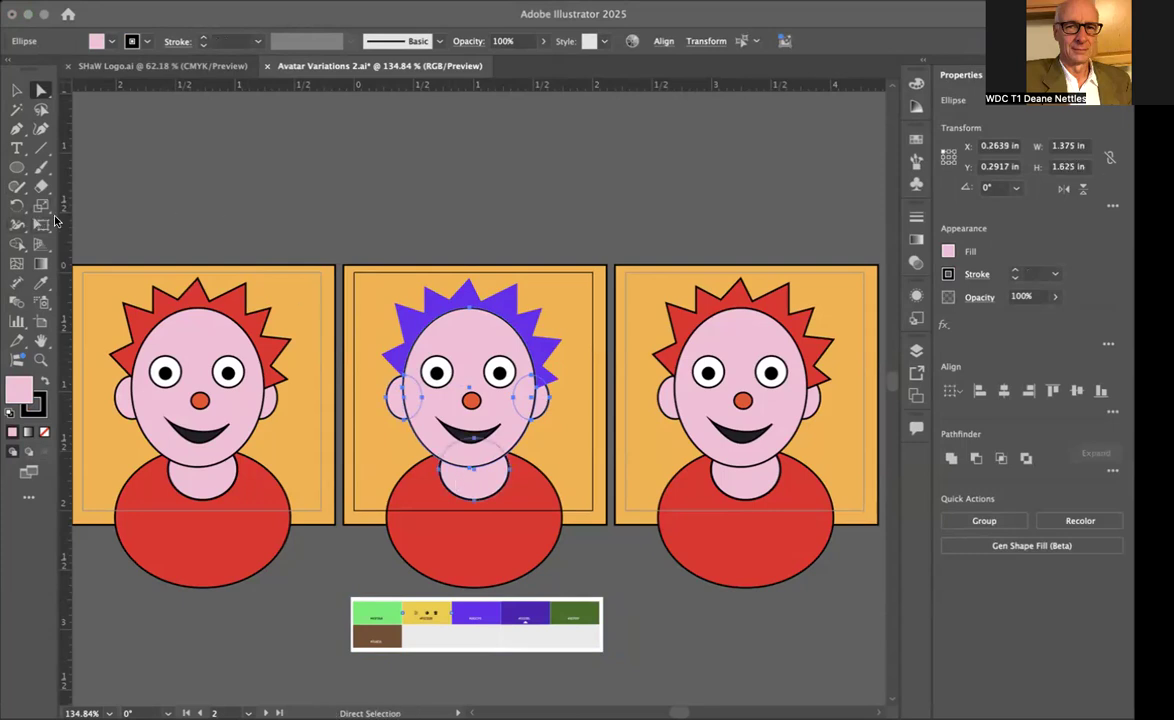
{"action": "left_click", "coordinate": [42, 285]}
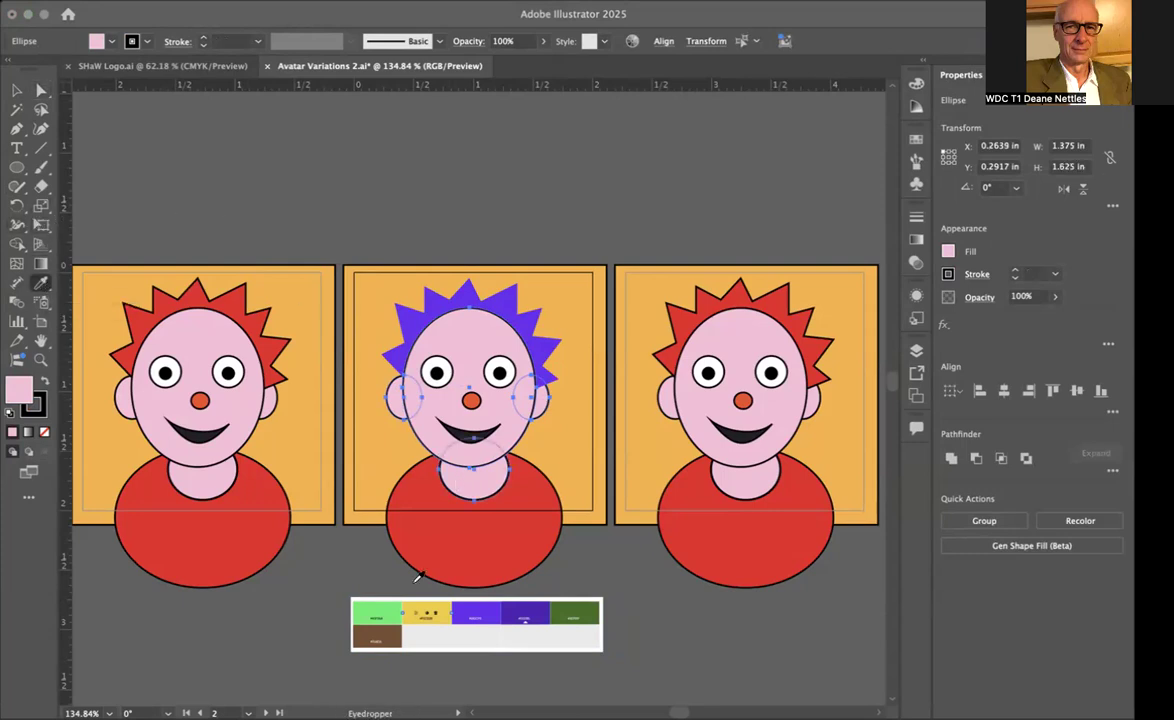
{"action": "left_click", "coordinate": [419, 606]}
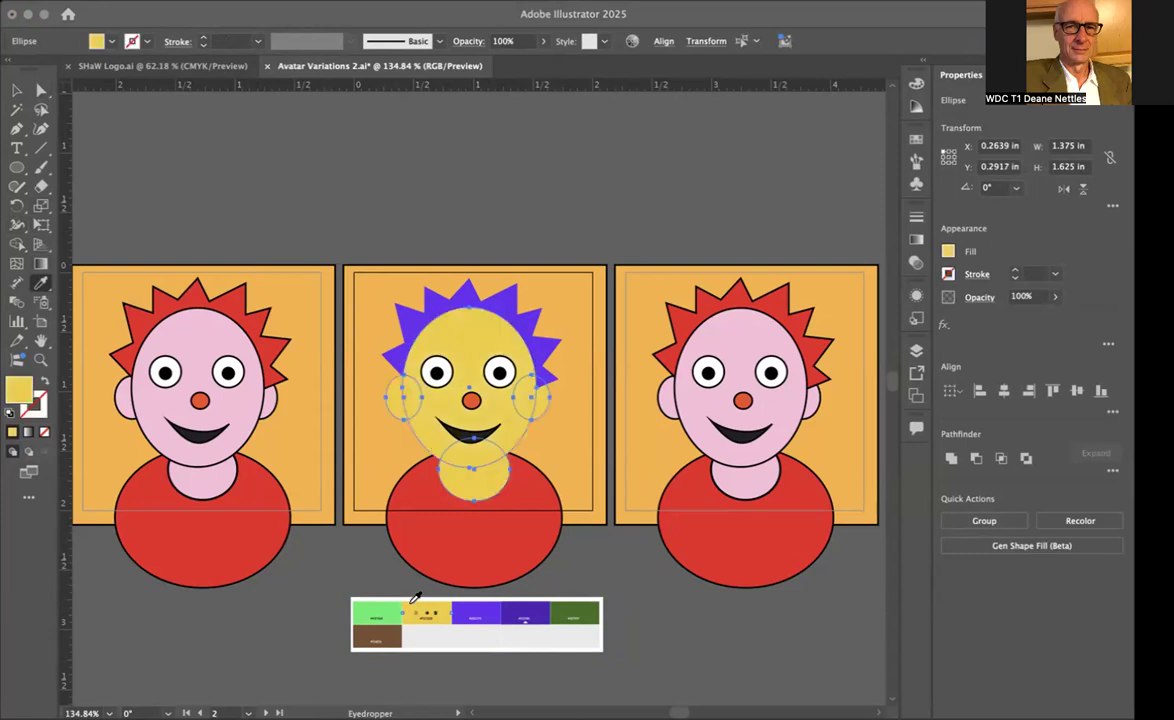
{"action": "left_click", "coordinate": [36, 91]}
{"action": "left_click", "coordinate": [164, 175]}
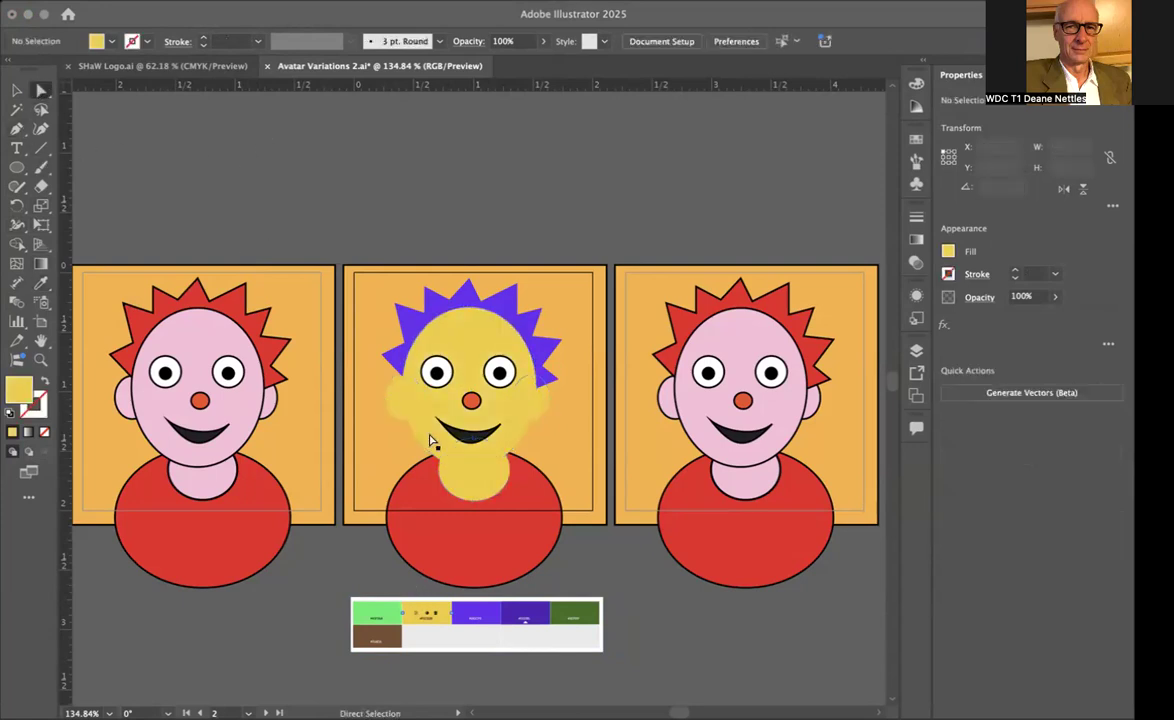
Recolor the middle avatar's red shirt ellipse with the light green sampled from the palette
{"action": "left_click", "coordinate": [525, 490]}
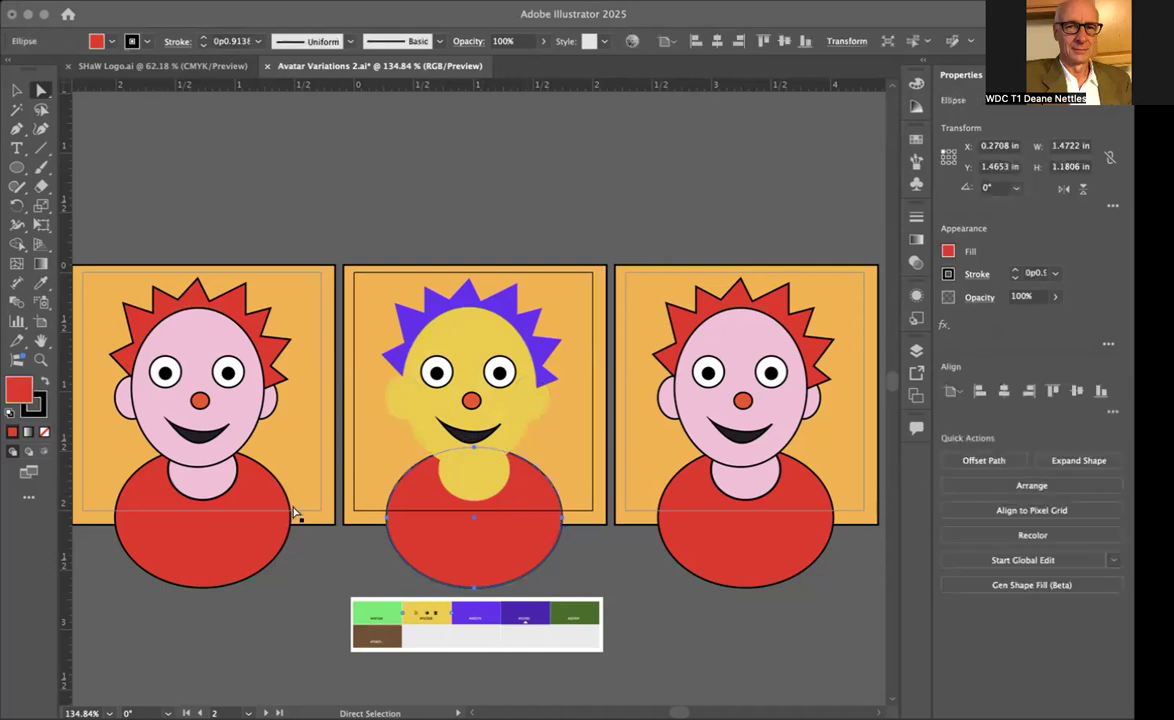
{"action": "key", "text": "i"}
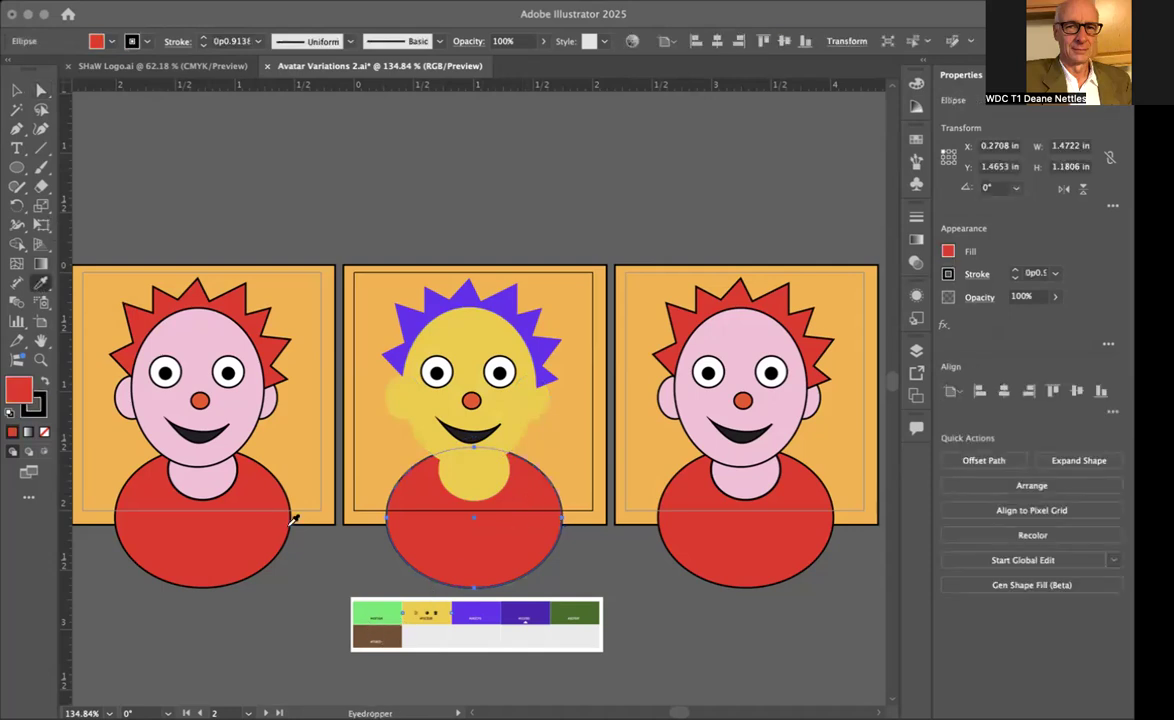
{"action": "left_click", "coordinate": [371, 609]}
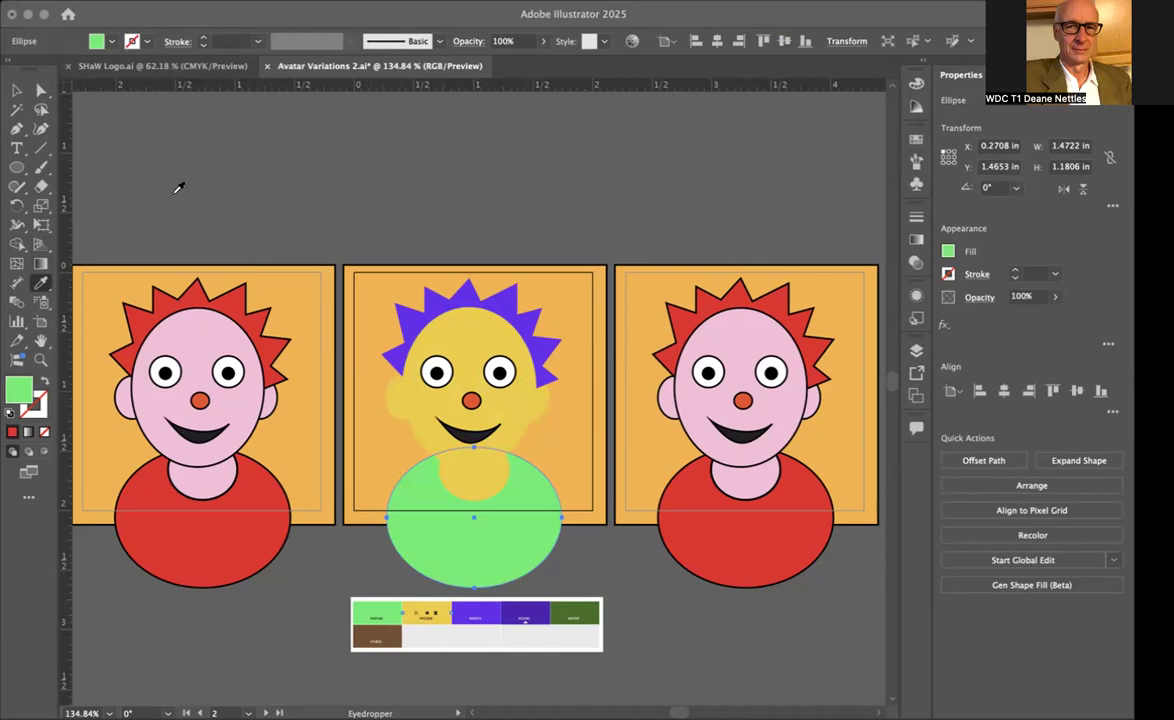
{"action": "left_click", "coordinate": [41, 91]}
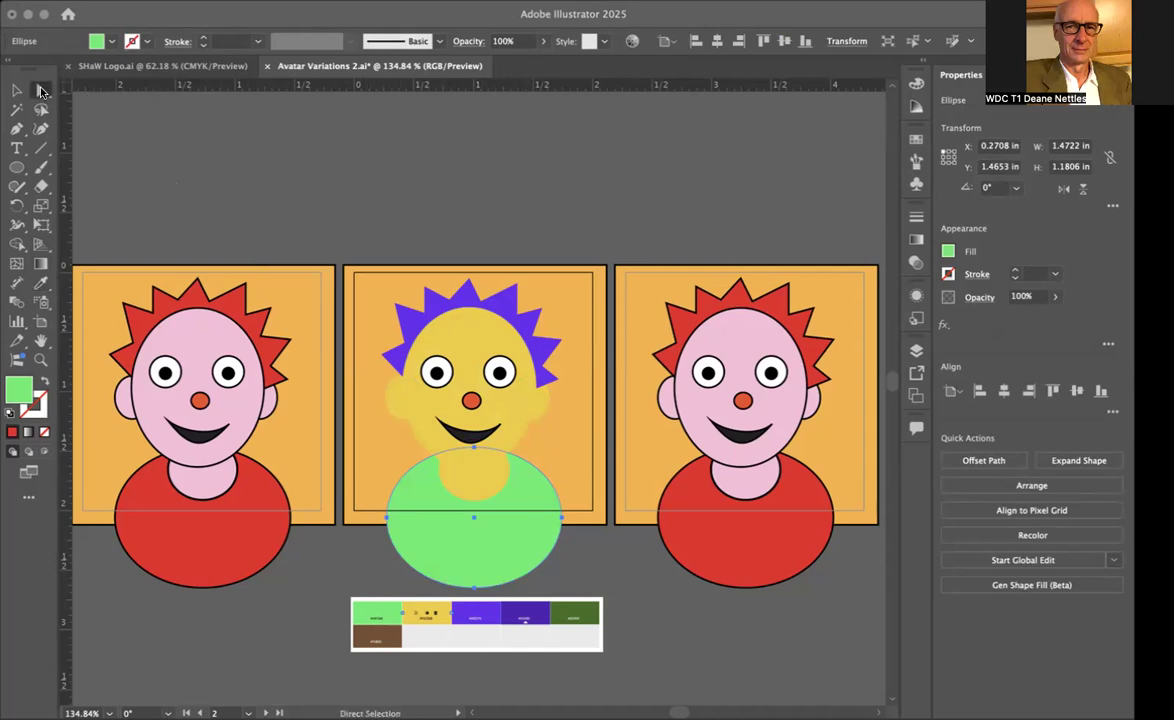
Sample the palette's dark green, brown and finally dark purple onto the middle avatar's background rectangle
{"action": "left_click", "coordinate": [201, 181]}
{"action": "left_click", "coordinate": [368, 300]}
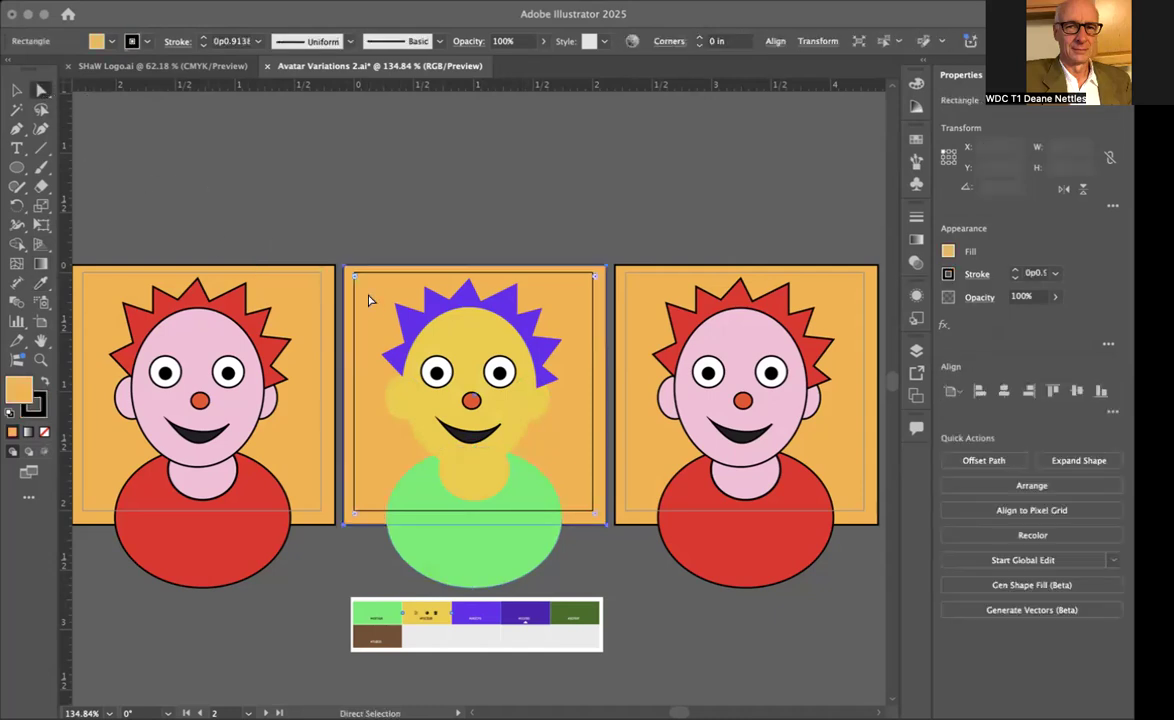
{"action": "left_click", "coordinate": [41, 282]}
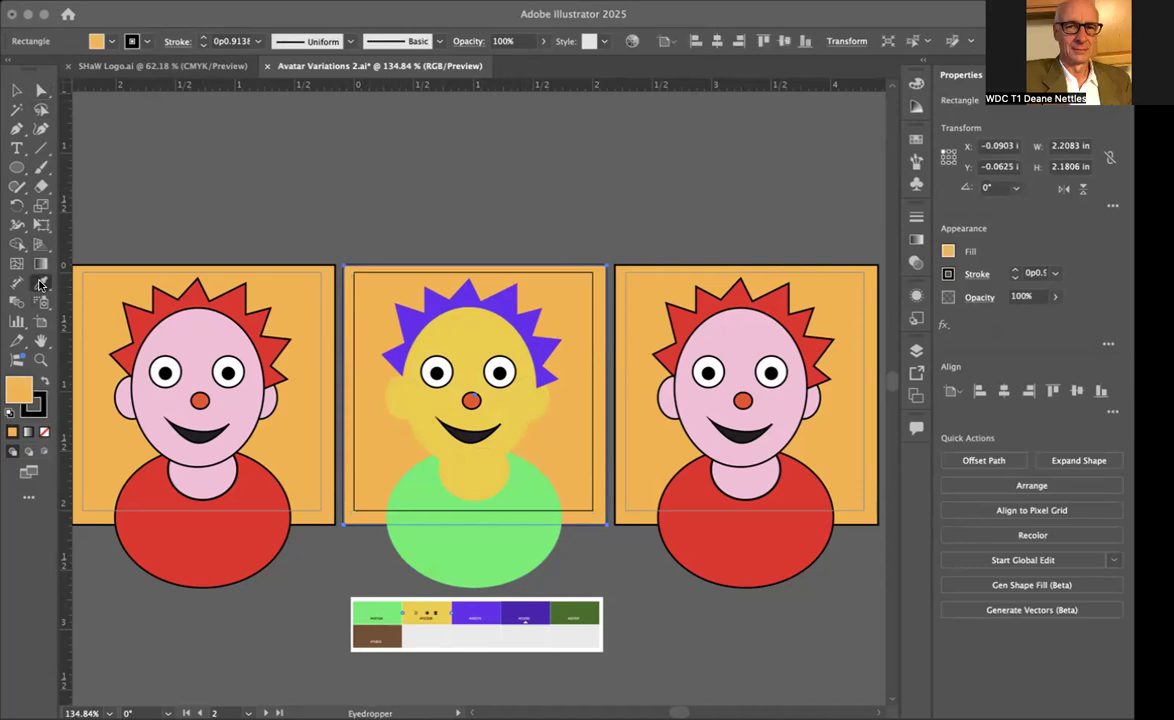
{"action": "left_click", "coordinate": [560, 610]}
{"action": "key", "text": "a"}
{"action": "left_click", "coordinate": [41, 282]}
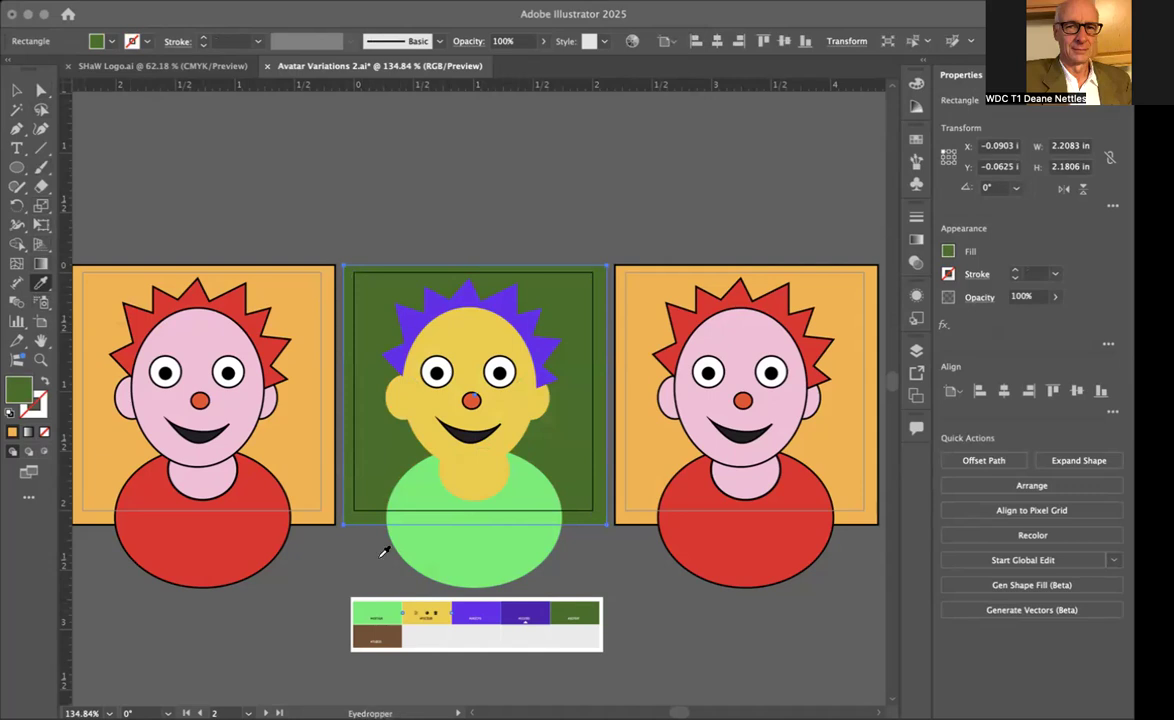
{"action": "left_click", "coordinate": [386, 628]}
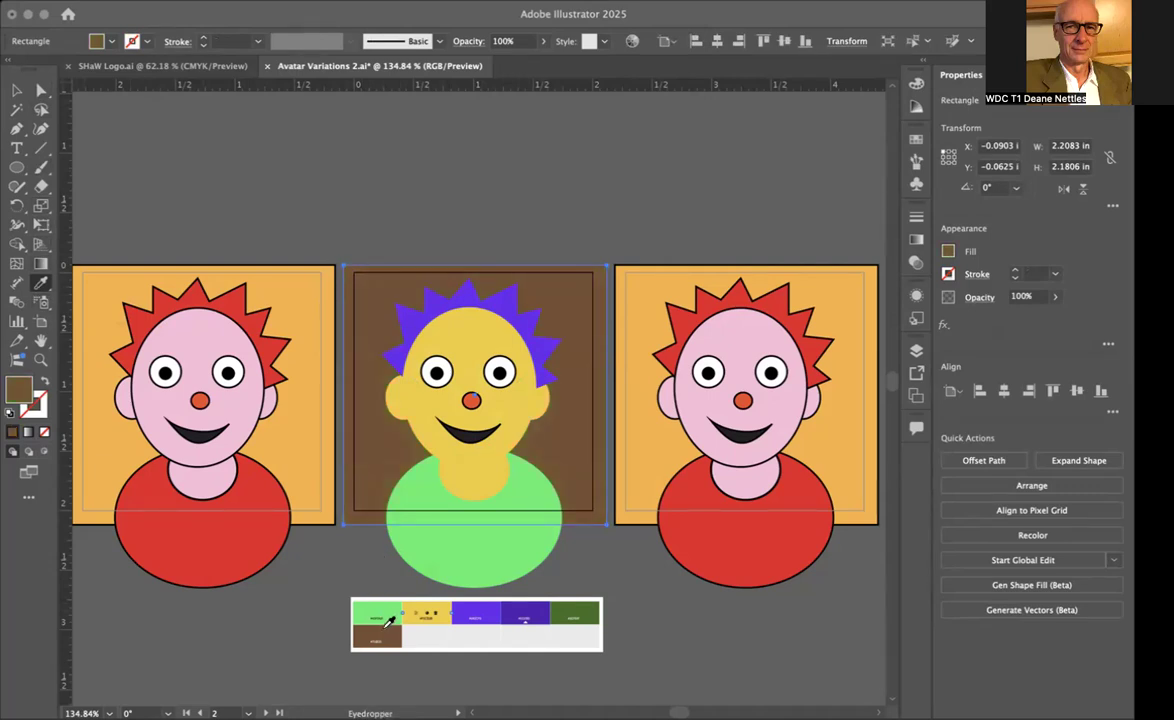
{"action": "left_click", "coordinate": [530, 606]}
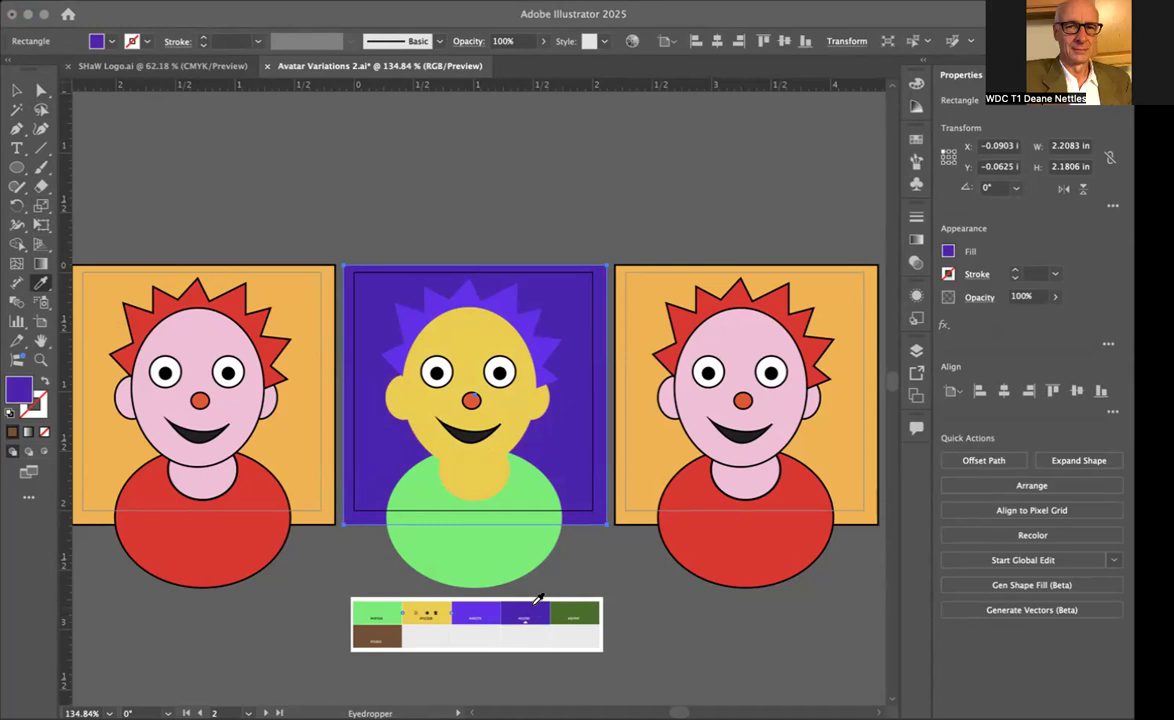
Give the middle avatar's hair, face, ears, neck and shirt a black 0p1 stroke, and deselect them
{"action": "left_click", "coordinate": [17, 90]}
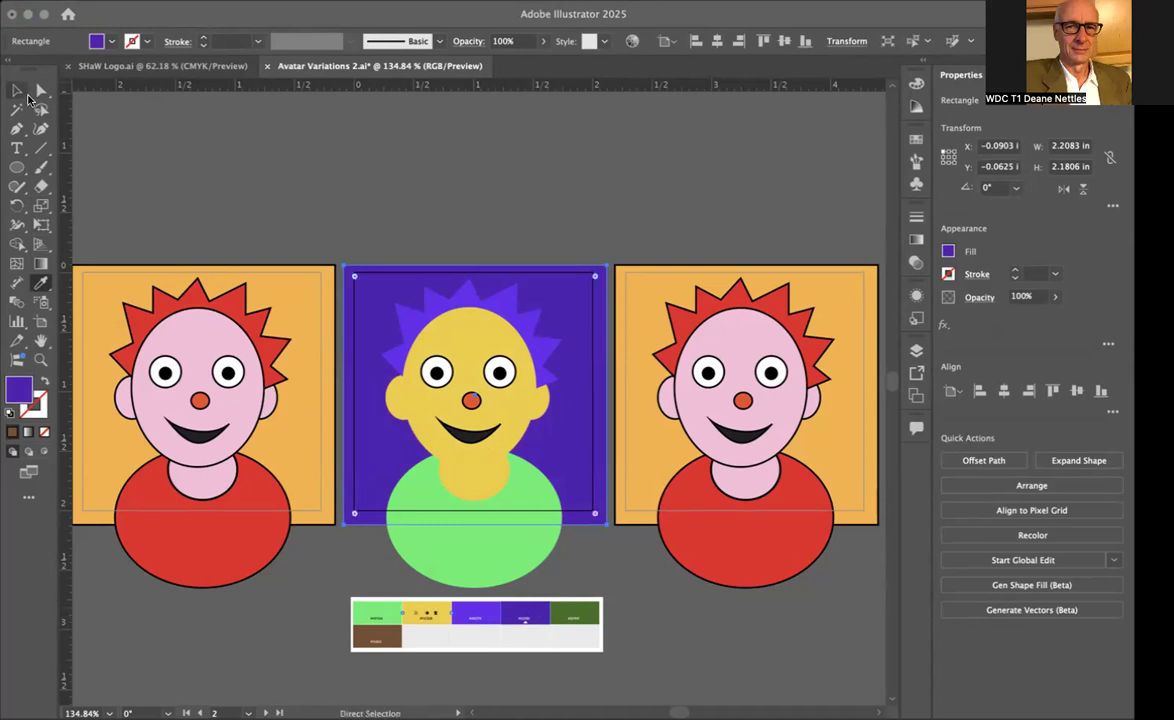
{"action": "left_click", "coordinate": [435, 308]}
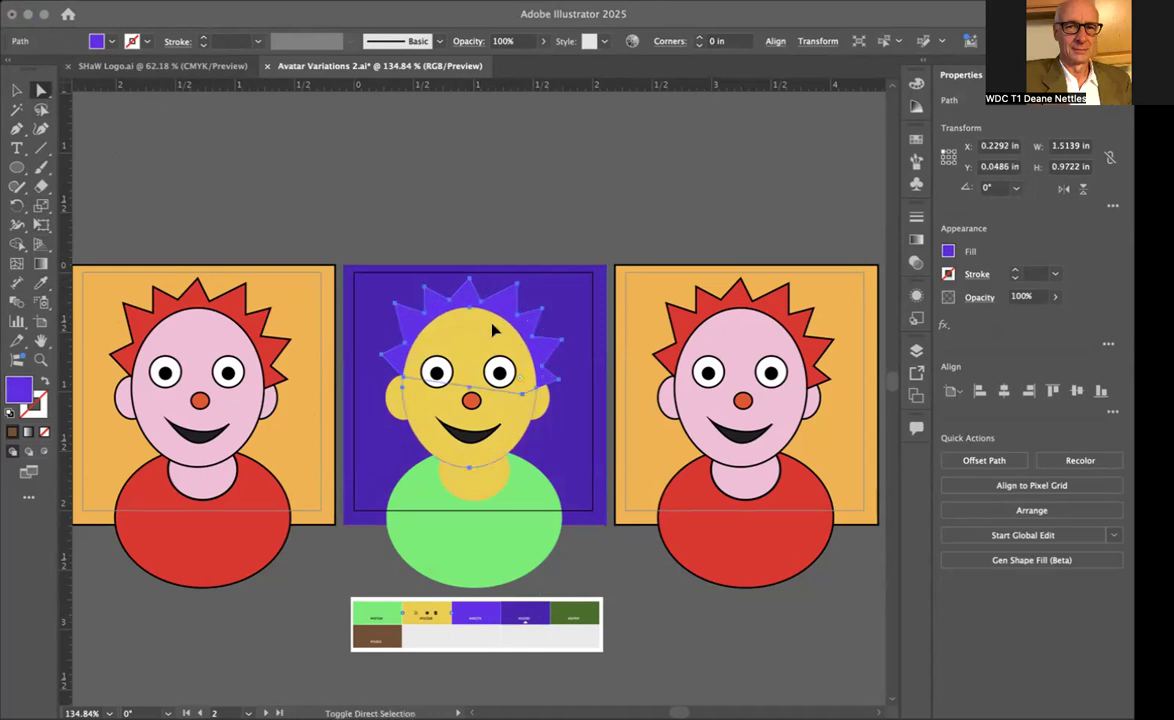
{"action": "left_click", "coordinate": [490, 362], "text": "shift"}
{"action": "left_click", "coordinate": [390, 395], "text": "shift"}
{"action": "left_click", "coordinate": [460, 484], "text": "shift"}
{"action": "left_click", "coordinate": [425, 485], "text": "shift"}
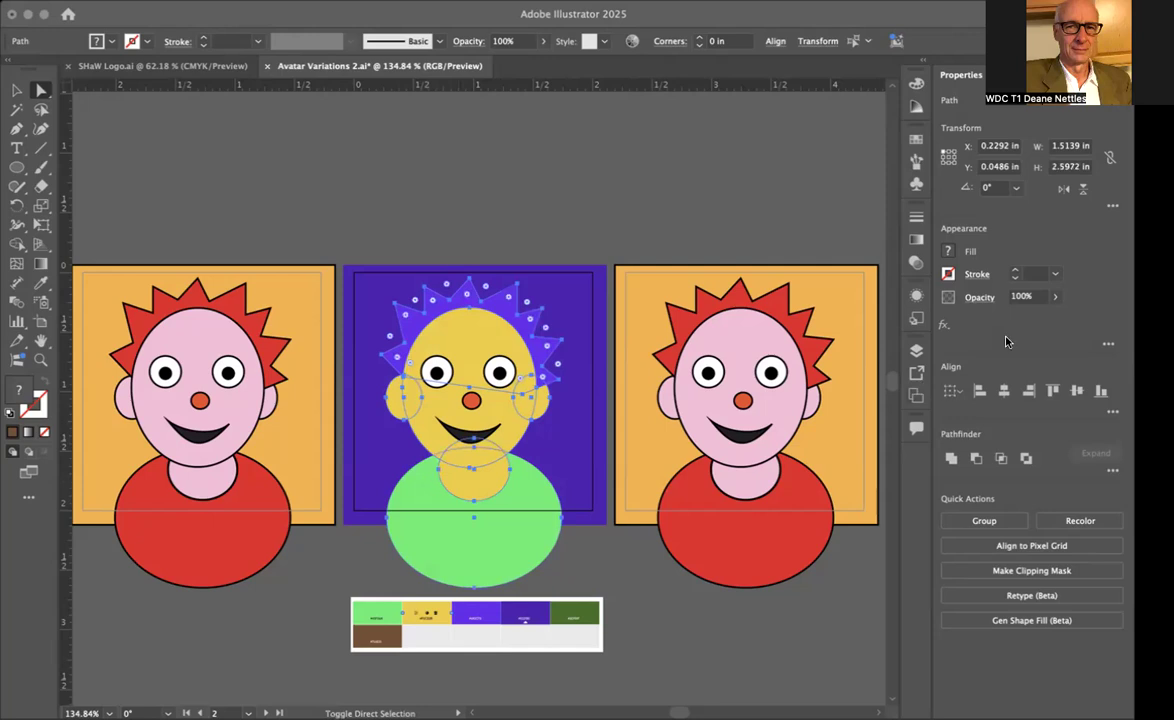
{"action": "left_click", "coordinate": [1014, 270]}
{"action": "left_click", "coordinate": [1014, 270]}
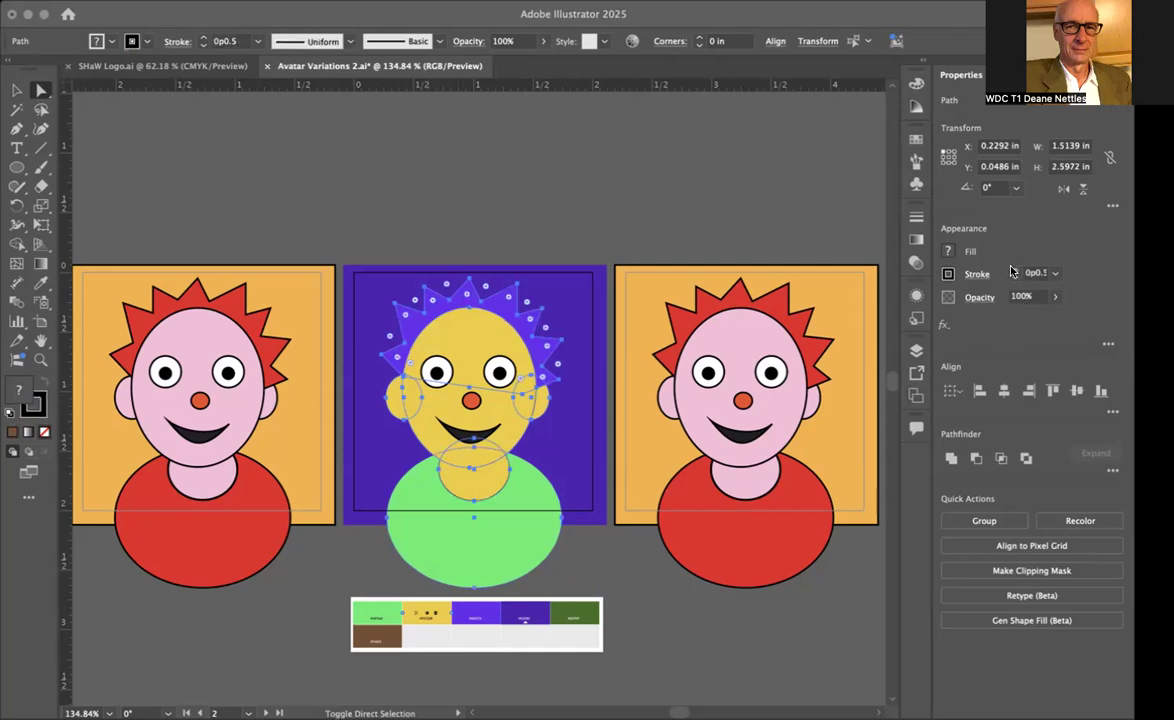
{"action": "left_click", "coordinate": [1014, 270]}
{"action": "left_click", "coordinate": [1014, 270]}
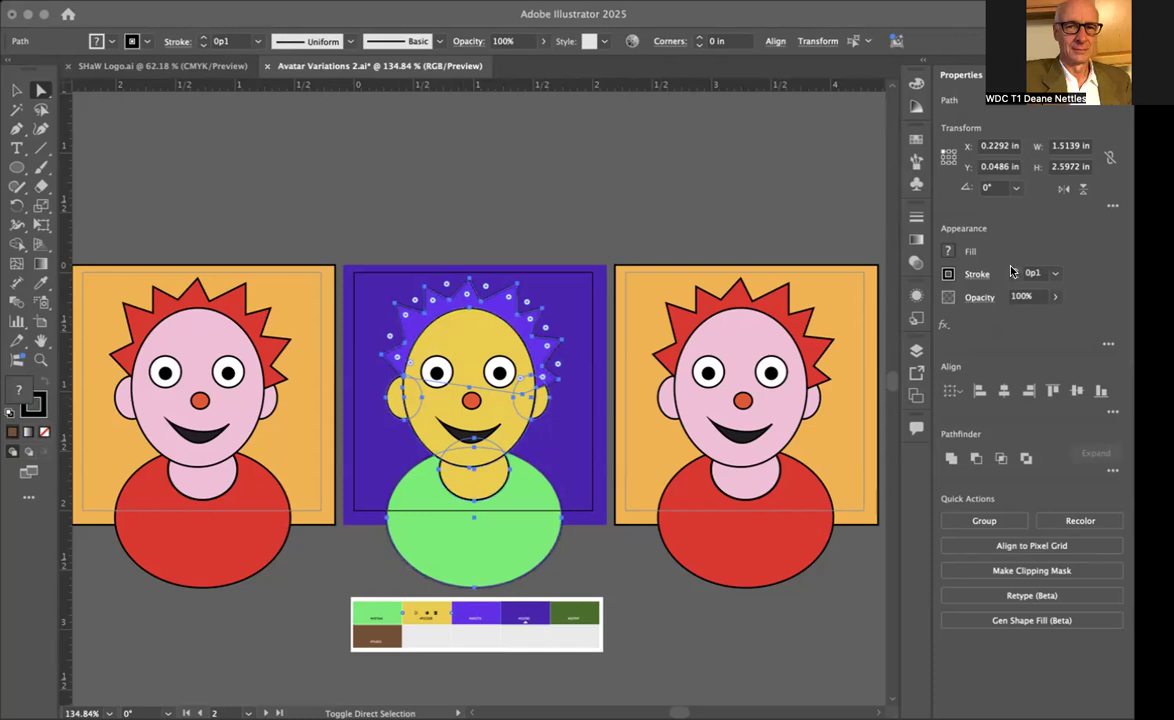
{"action": "left_click", "coordinate": [706, 643]}
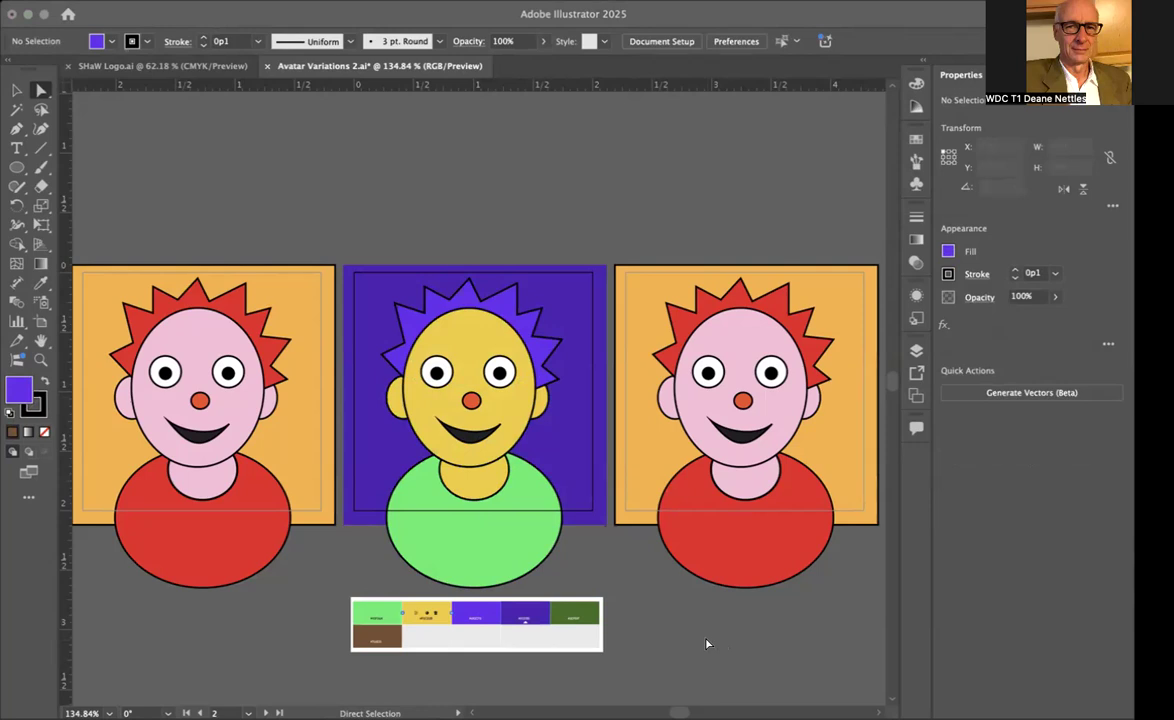
Select the whole third avatar and use Recolor Artwork to rotate its linked colors from red toward green
{"action": "scroll", "coordinate": [738, 472], "scroll_direction": "down", "scroll_amount": 2}
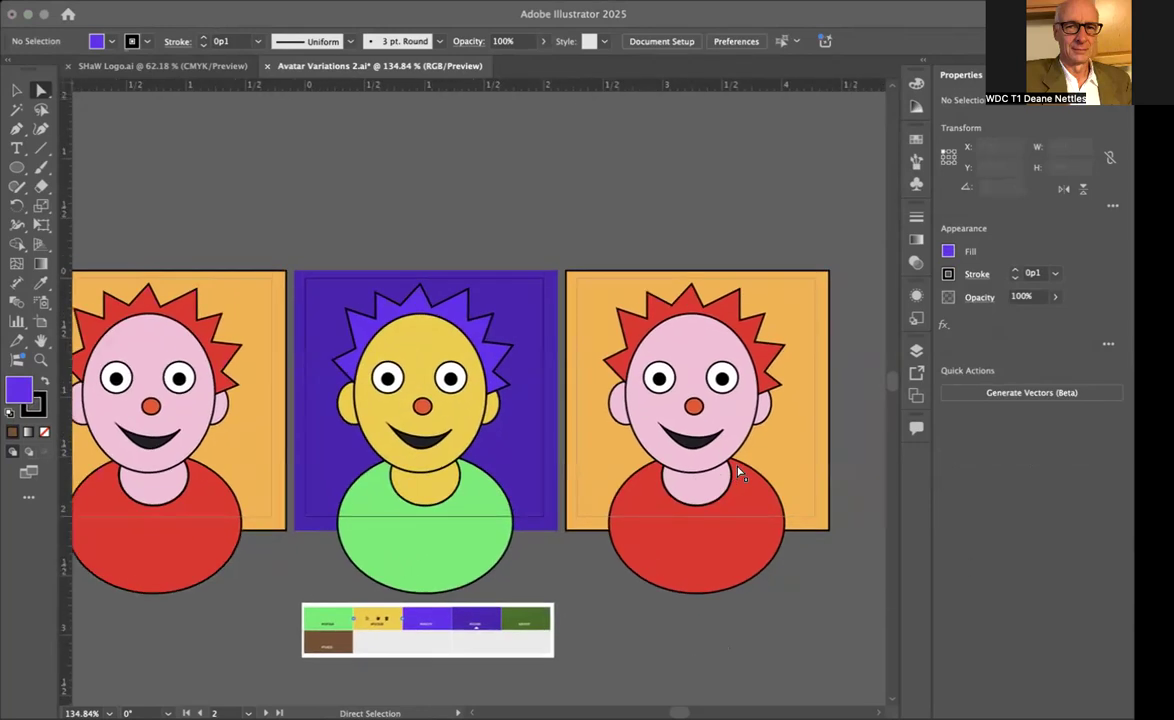
{"action": "left_click", "coordinate": [16, 92]}
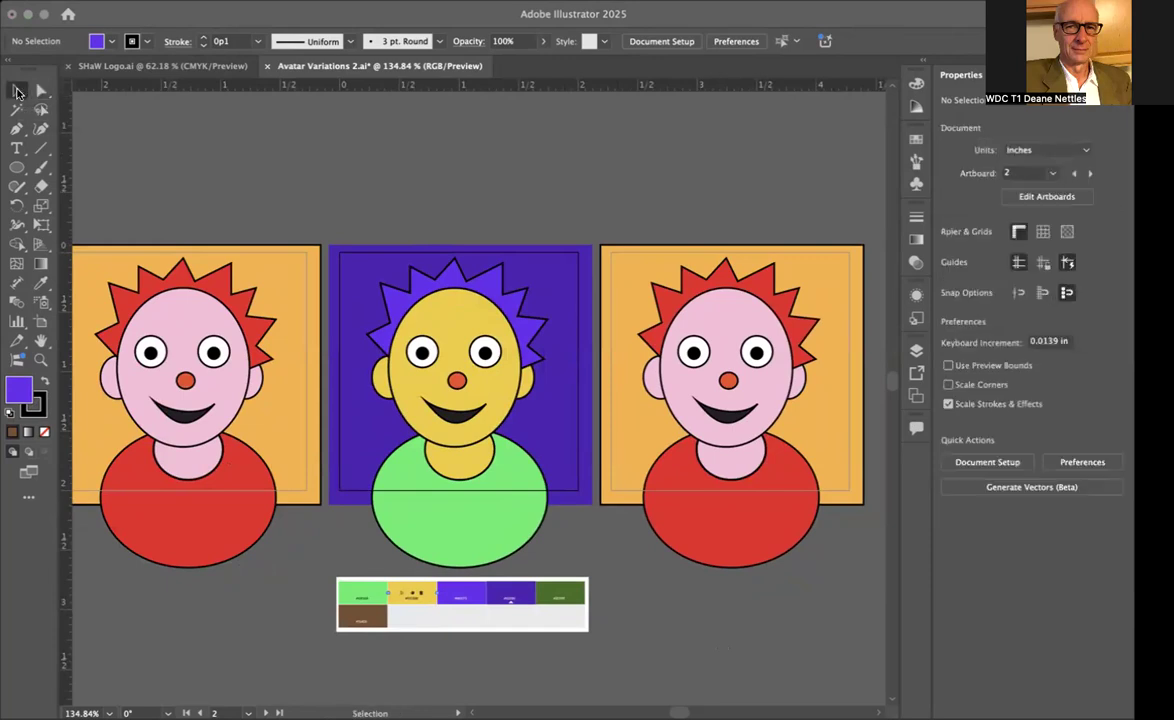
{"action": "left_click_drag", "start_coordinate": [611, 229], "coordinate": [833, 580]}
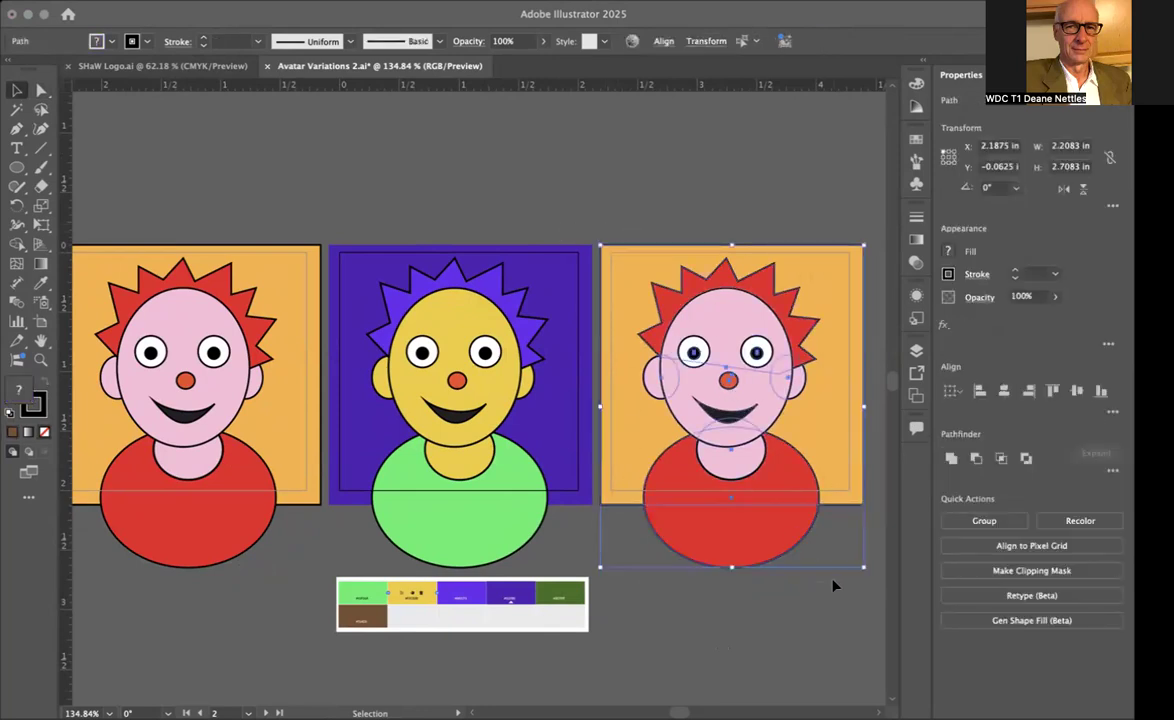
{"action": "left_click", "coordinate": [633, 42]}
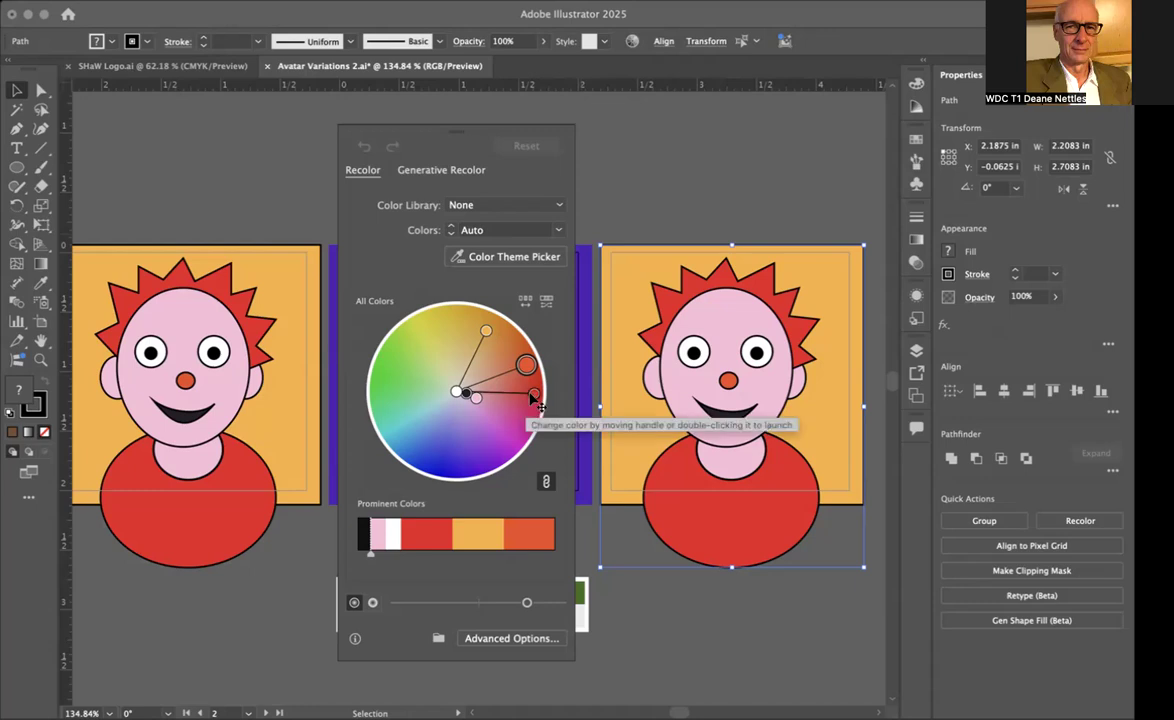
{"action": "left_click_drag", "start_coordinate": [528, 374], "coordinate": [399, 361]}
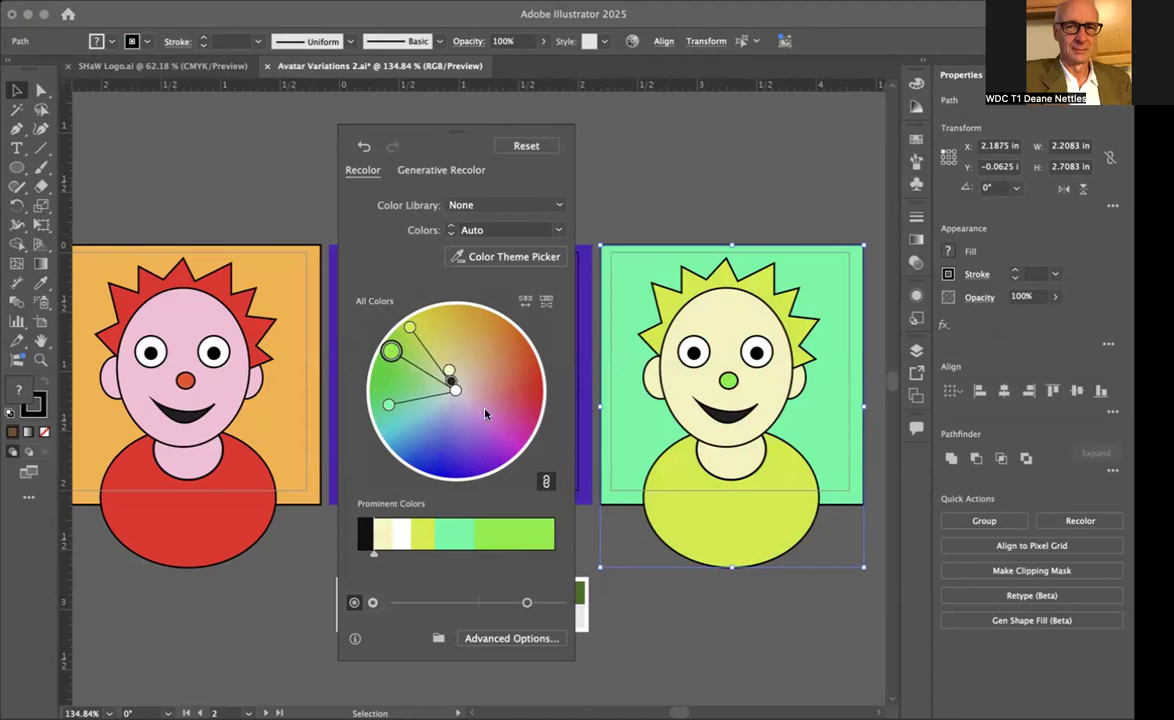
Try shifting only the third avatar's hair and shirt color to red with the harmony colors unlinked, and undo it
{"action": "left_click", "coordinate": [546, 482]}
{"action": "left_click", "coordinate": [411, 329]}
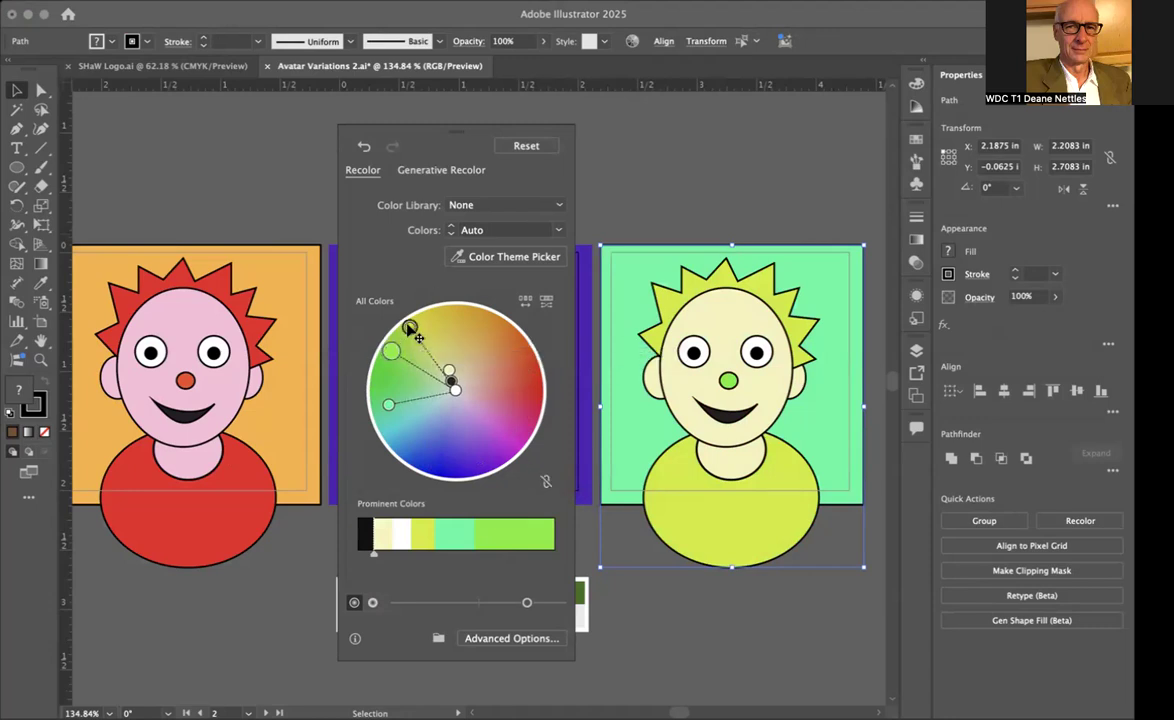
{"action": "left_click_drag", "start_coordinate": [418, 338], "coordinate": [537, 398]}
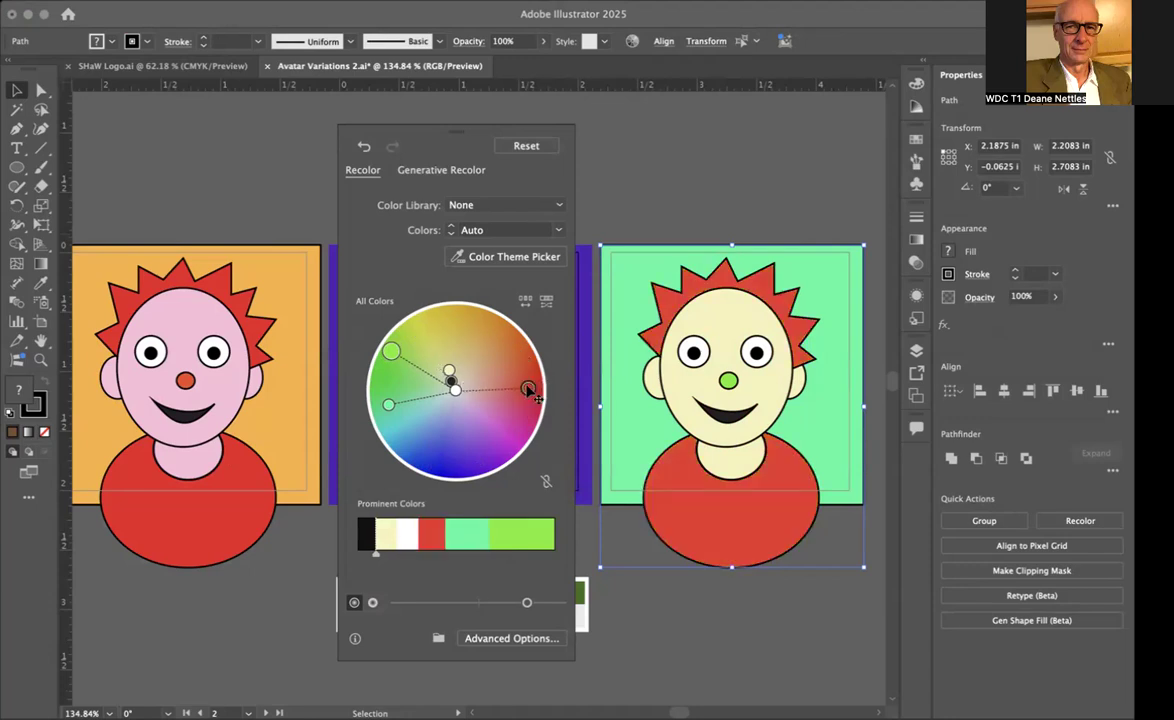
{"action": "key", "text": "ctrl+z"}
{"action": "key", "text": "ctrl+z"}
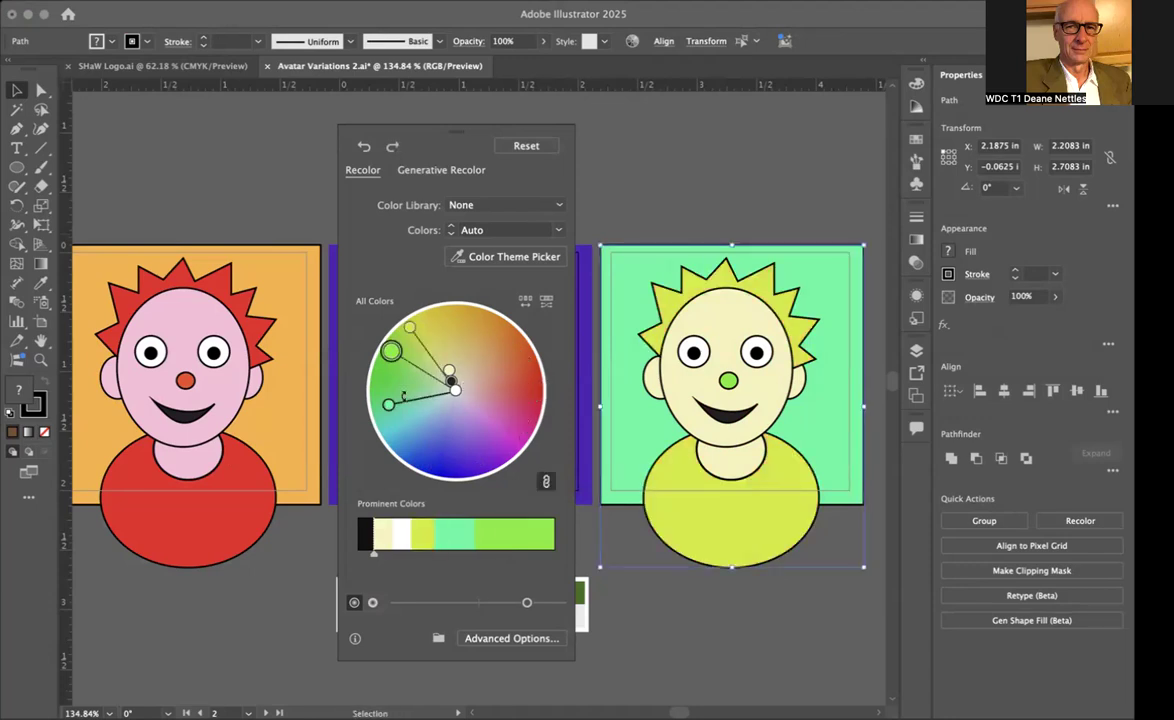
Rotate the third avatar's linked colors further around the wheel, unlink them, shift the nose color to magenta, and deselect
{"action": "left_click_drag", "start_coordinate": [390, 402], "coordinate": [383, 369]}
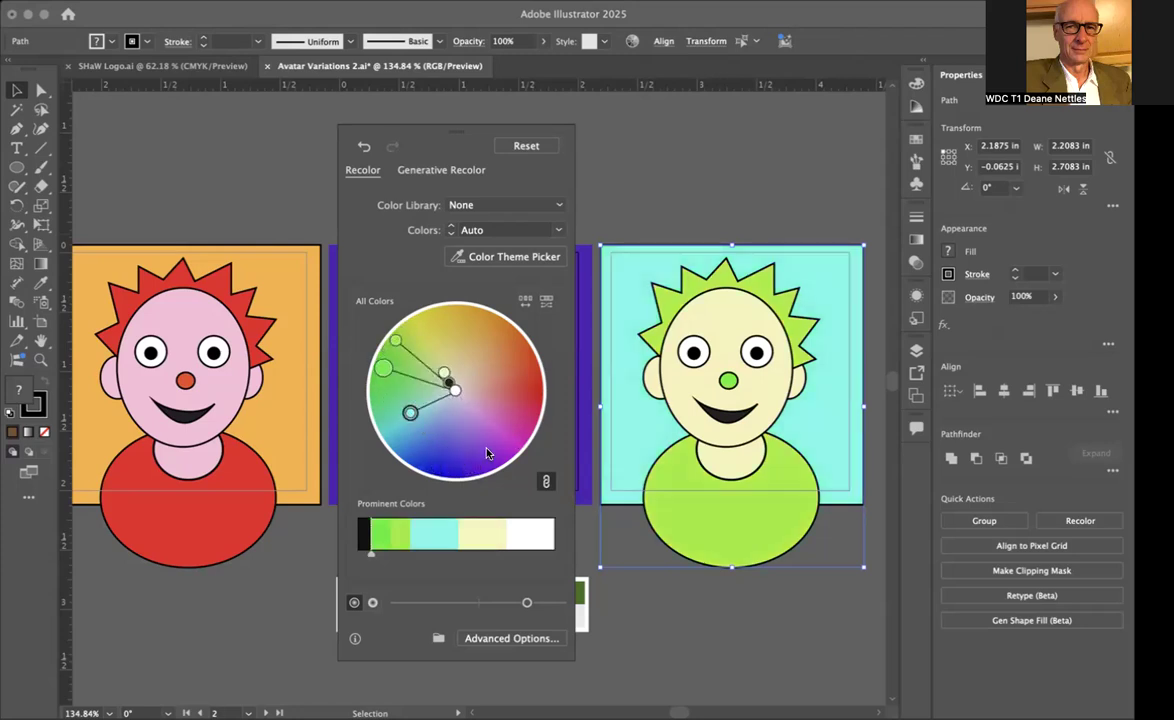
{"action": "left_click", "coordinate": [545, 482]}
{"action": "left_click_drag", "start_coordinate": [418, 420], "coordinate": [515, 436]}
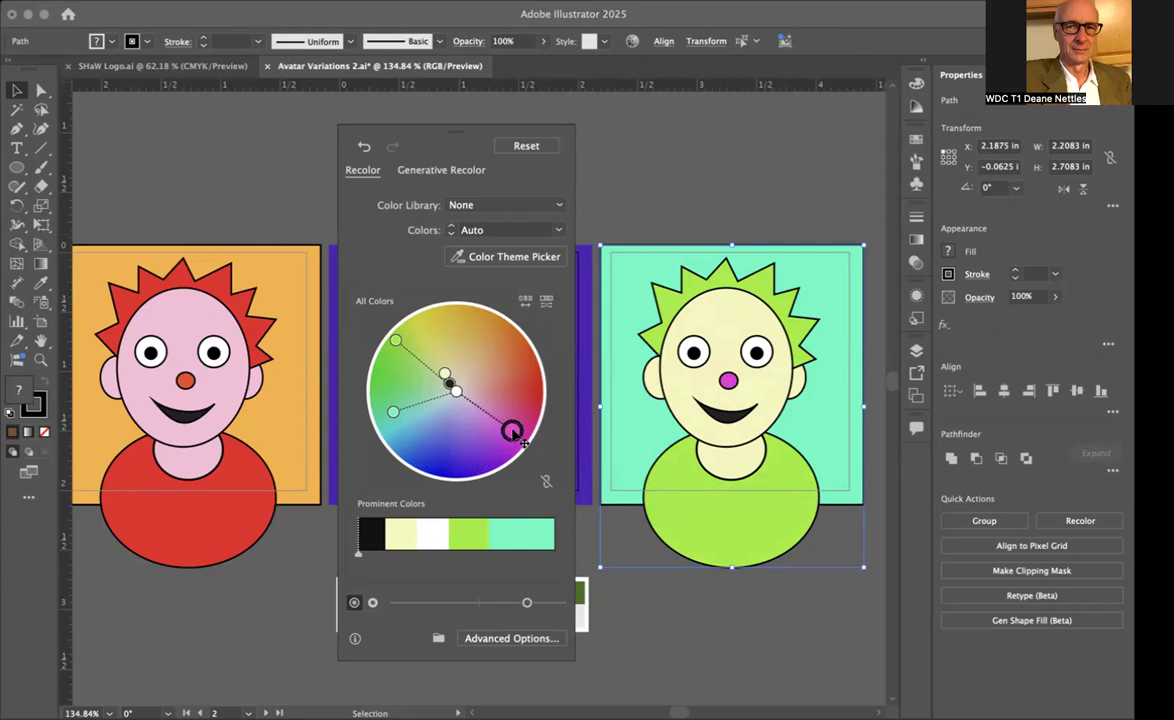
{"action": "left_click", "coordinate": [627, 217]}
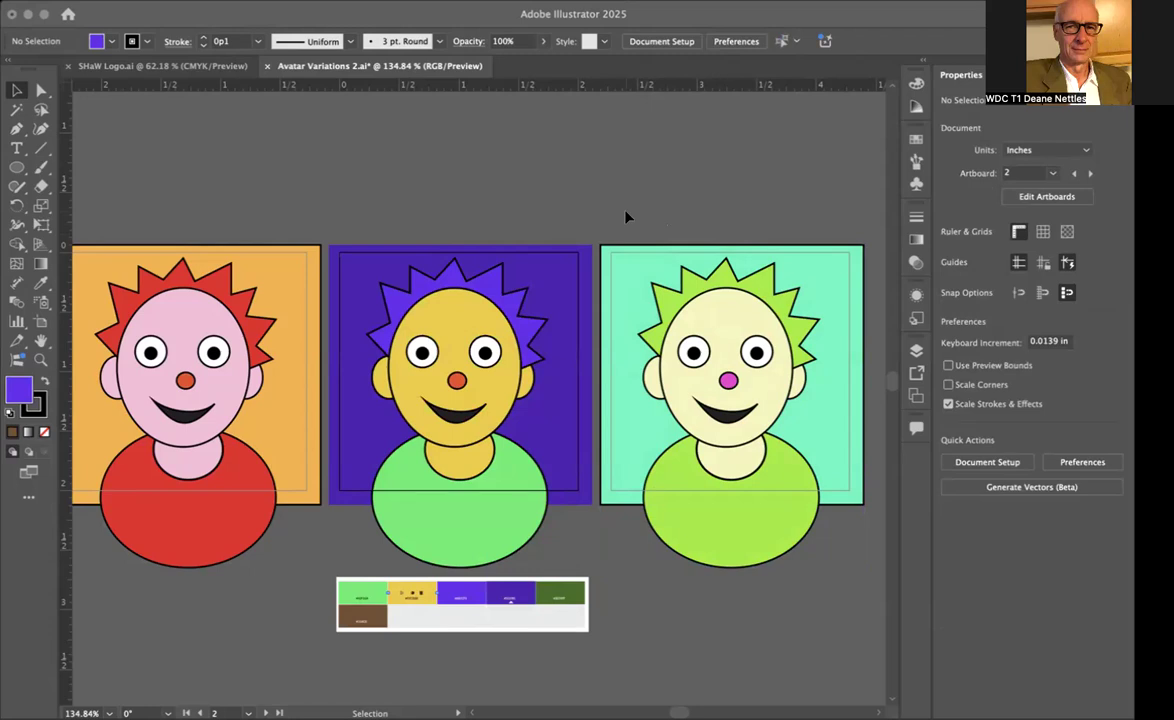
Set the fill of the third avatar's face, ears and neck to golden brown A88E30 from the color spectrum, and deselect
{"action": "left_click", "coordinate": [651, 378]}
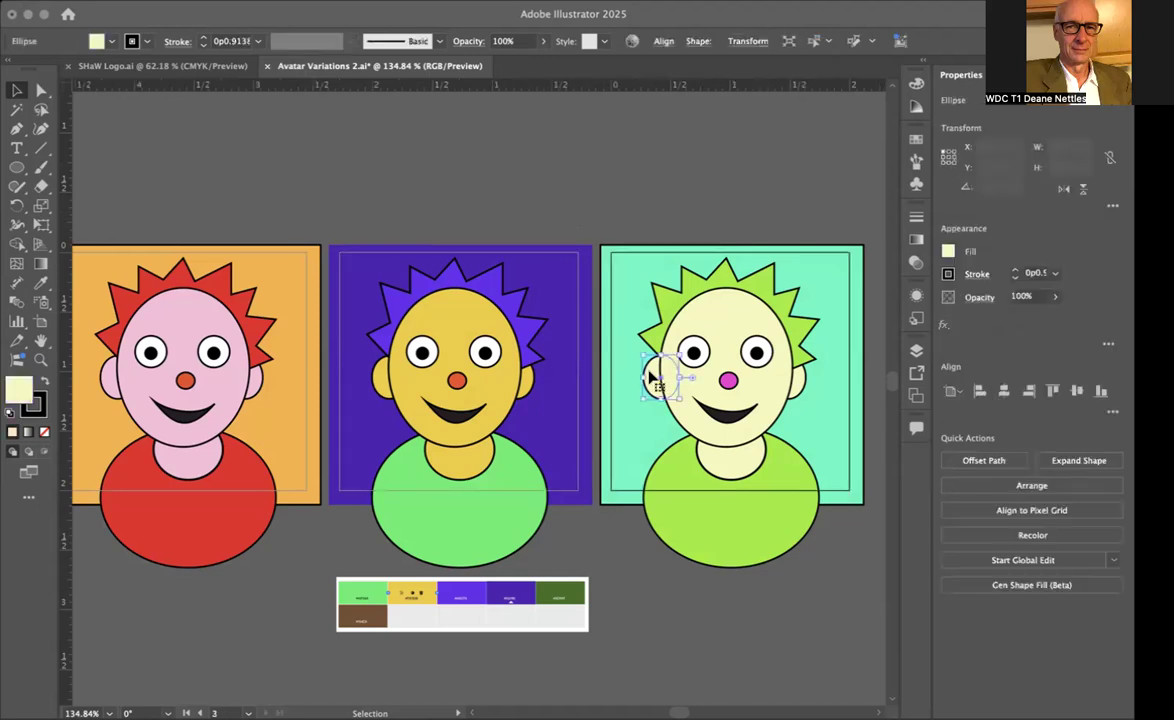
{"action": "left_click", "coordinate": [745, 335], "text": "shift"}
{"action": "left_click", "coordinate": [803, 386], "text": "shift"}
{"action": "left_click", "coordinate": [752, 460], "text": "shift"}
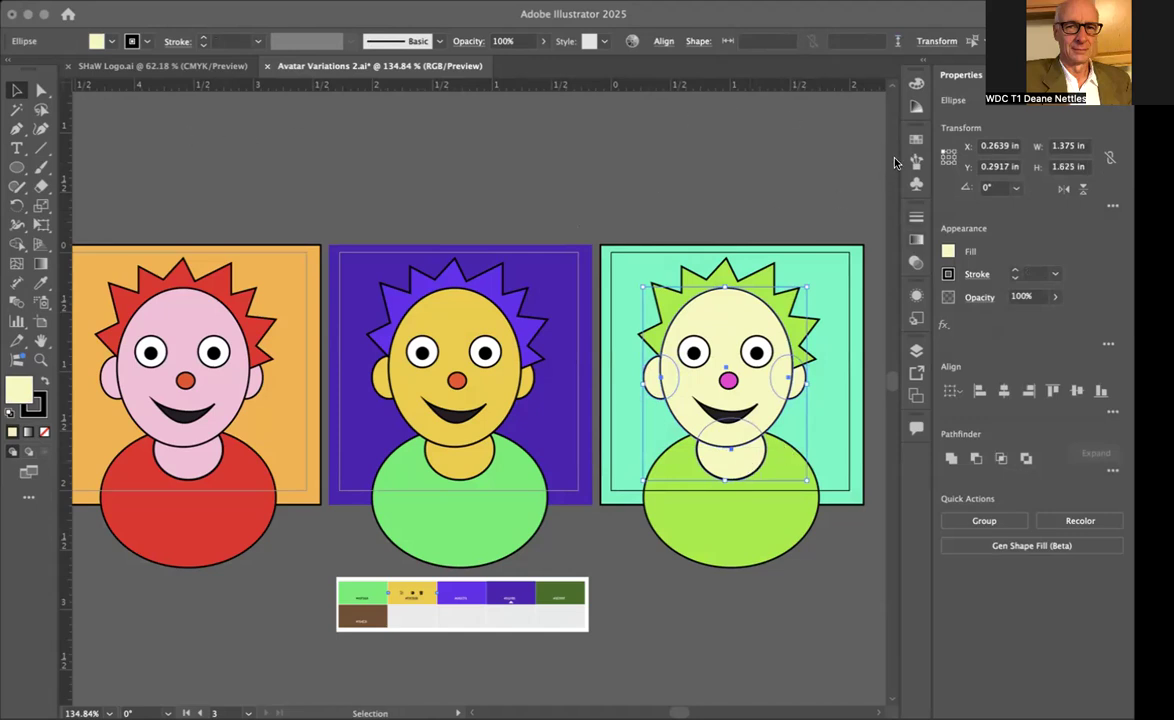
{"action": "left_click", "coordinate": [916, 84]}
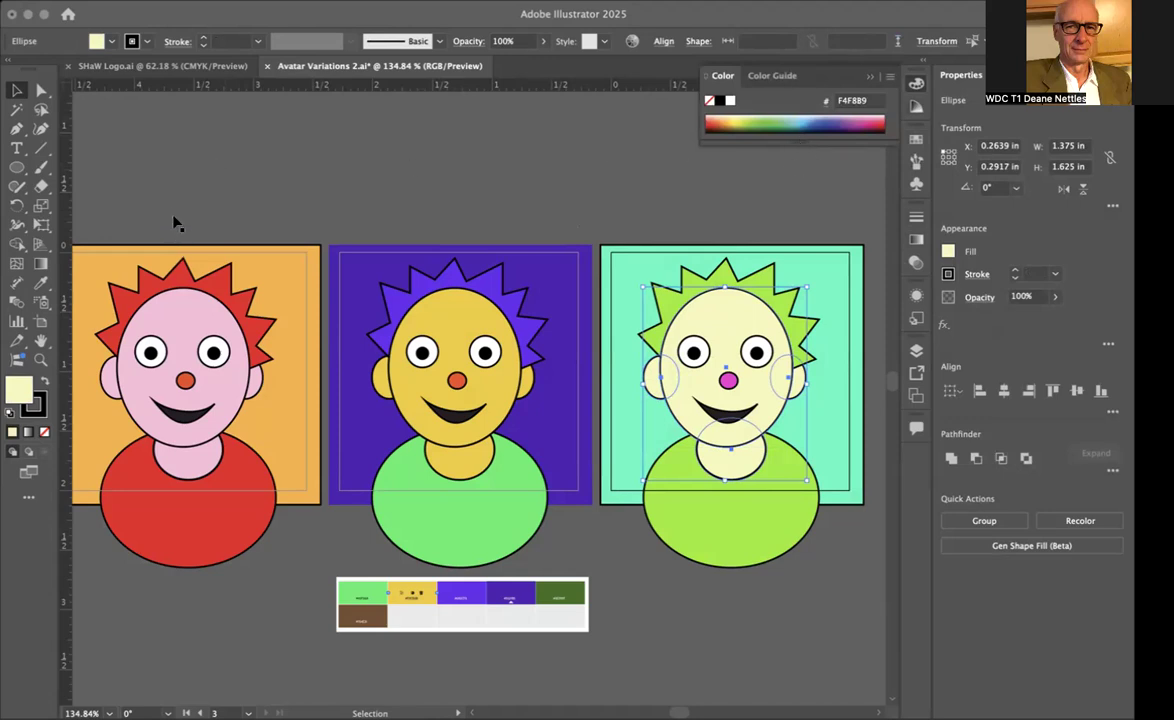
{"action": "left_click", "coordinate": [728, 124]}
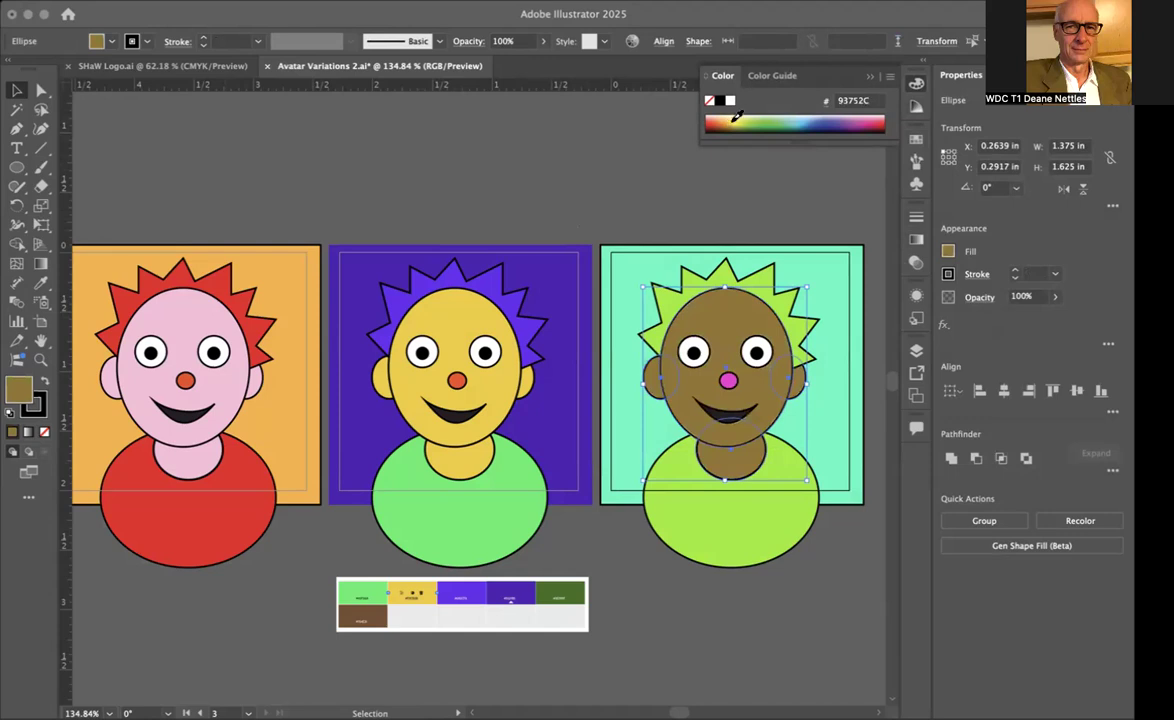
{"action": "left_click", "coordinate": [736, 118]}
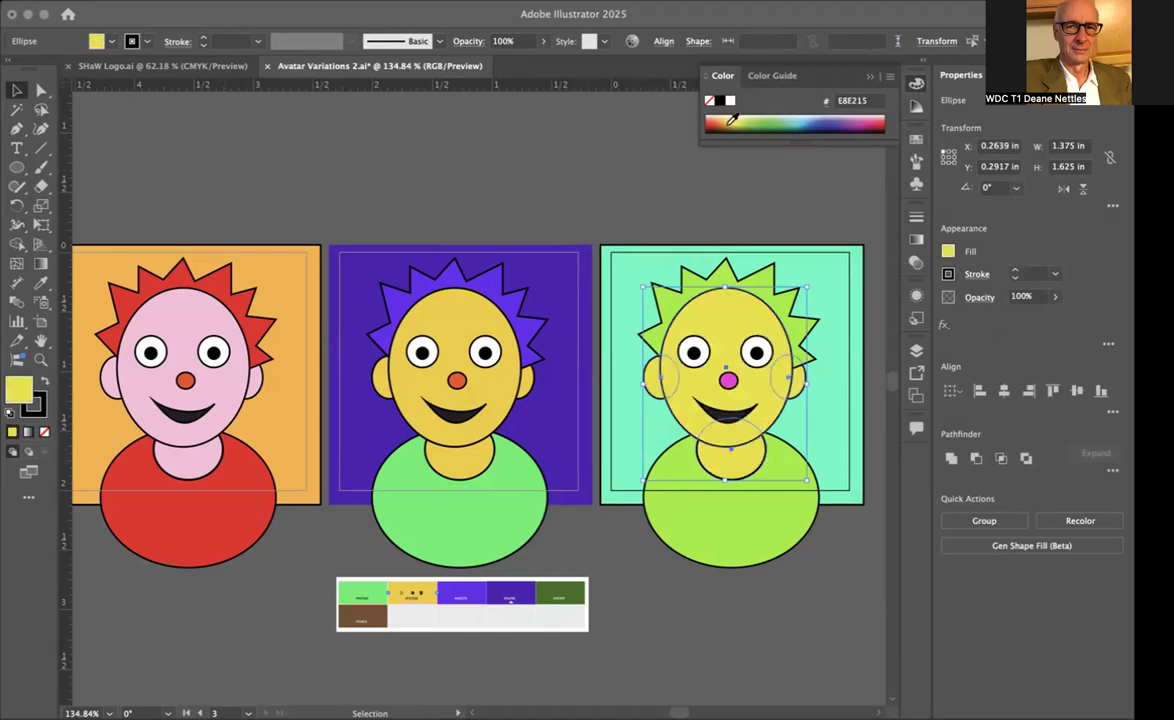
{"action": "left_click", "coordinate": [731, 120]}
{"action": "left_click", "coordinate": [731, 119]}
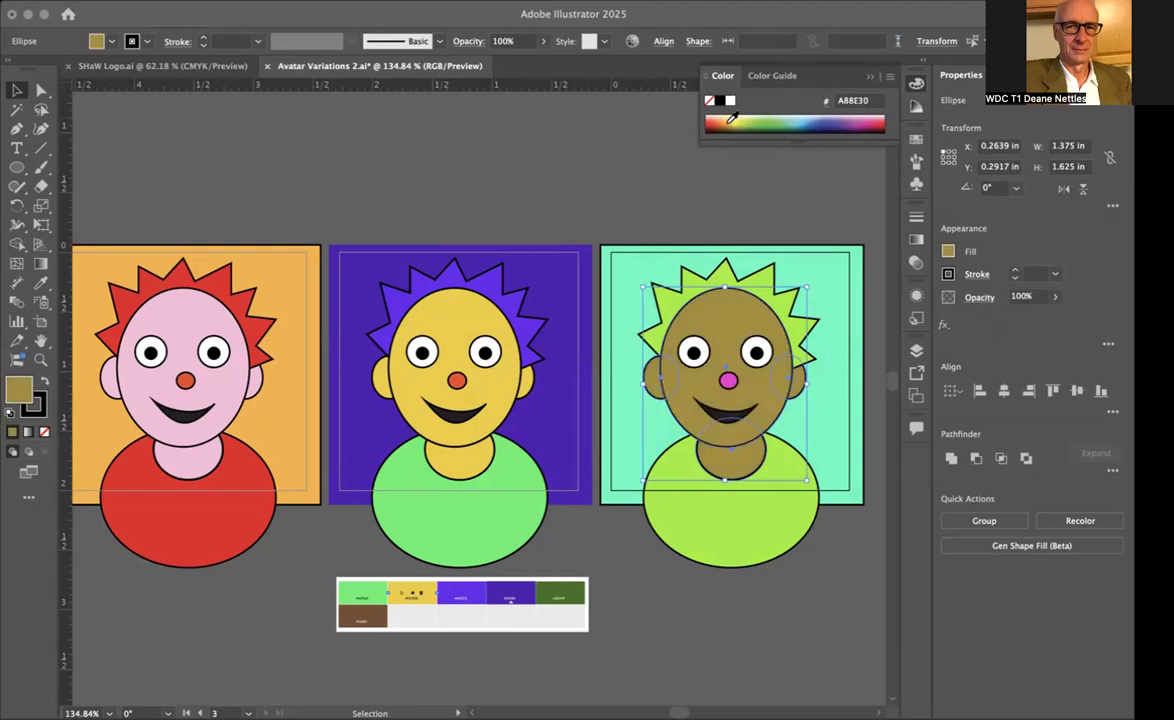
{"action": "left_click", "coordinate": [848, 215]}
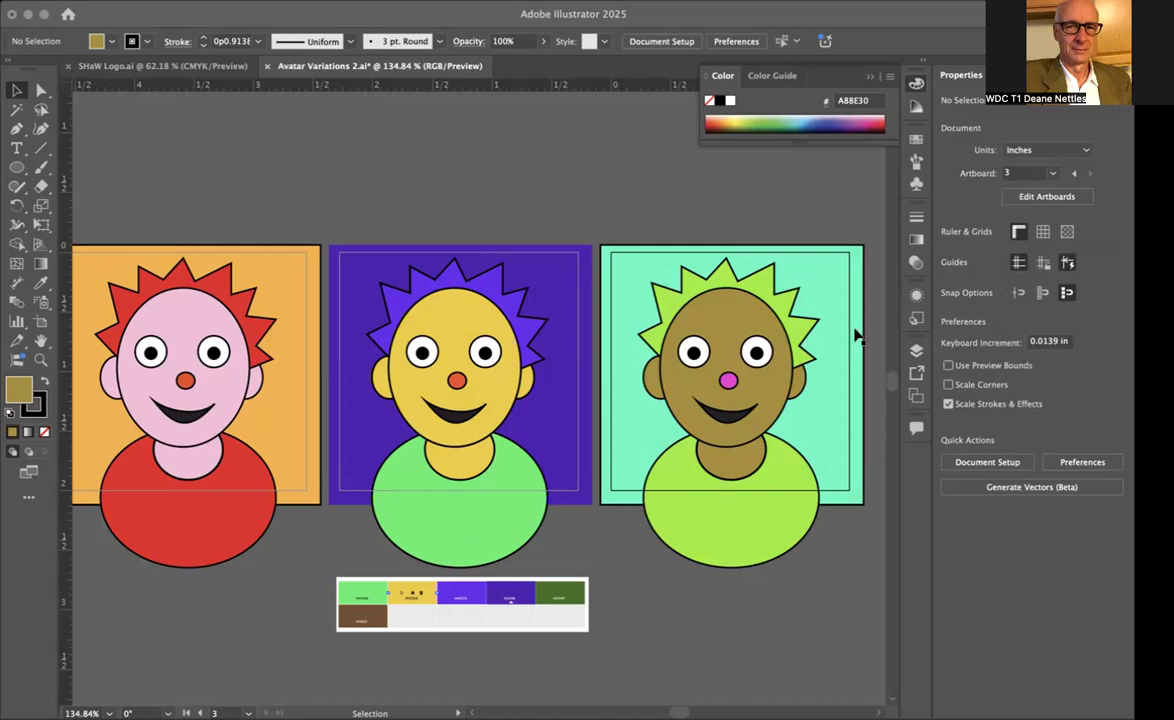
Make the document's red swatch R=237 G=28 B=36 a global color
{"action": "left_click", "coordinate": [916, 139]}
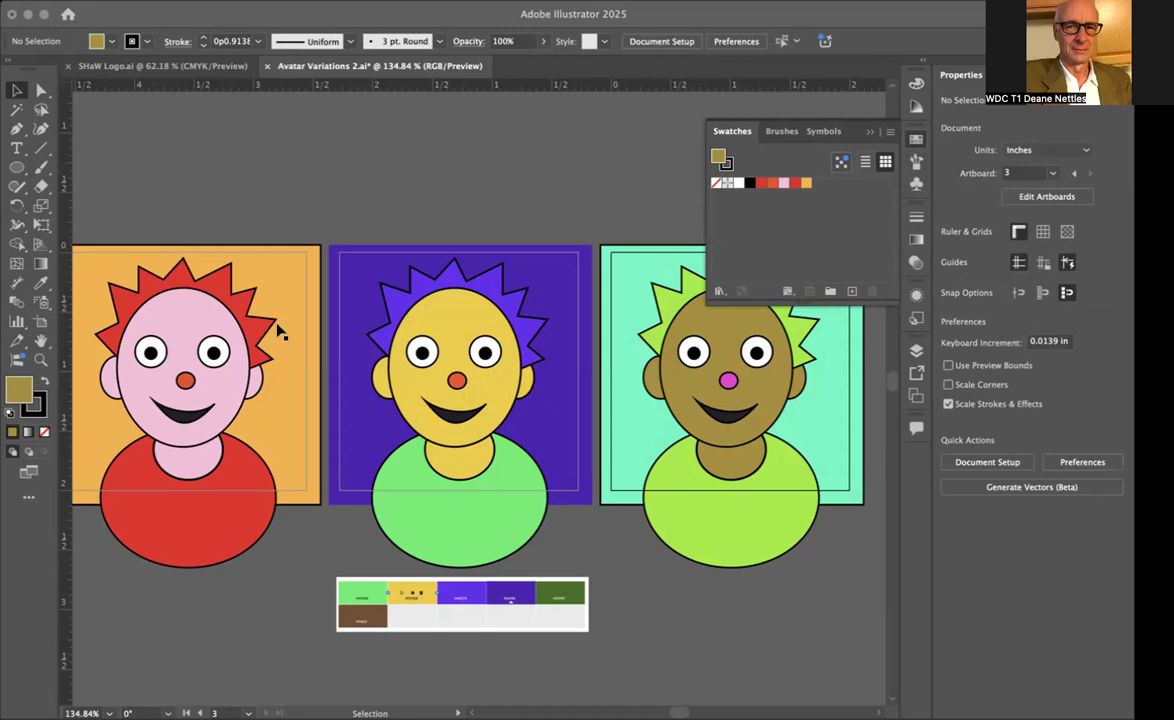
{"action": "left_click", "coordinate": [371, 257]}
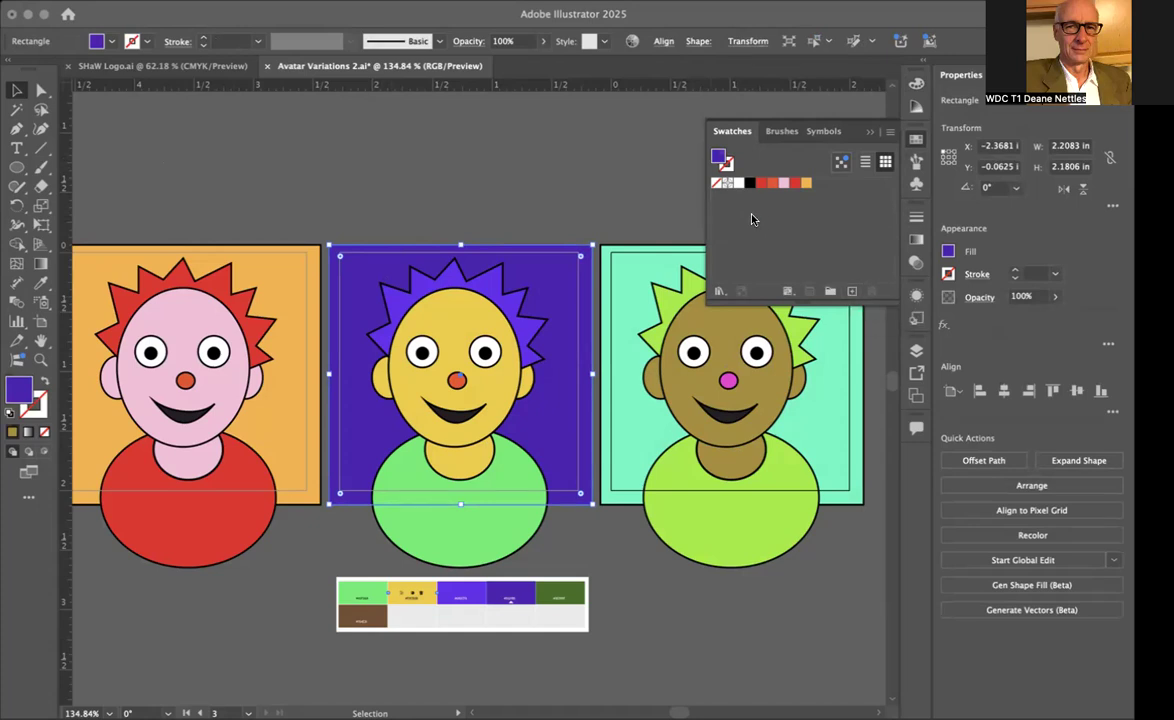
{"action": "left_click", "coordinate": [550, 195]}
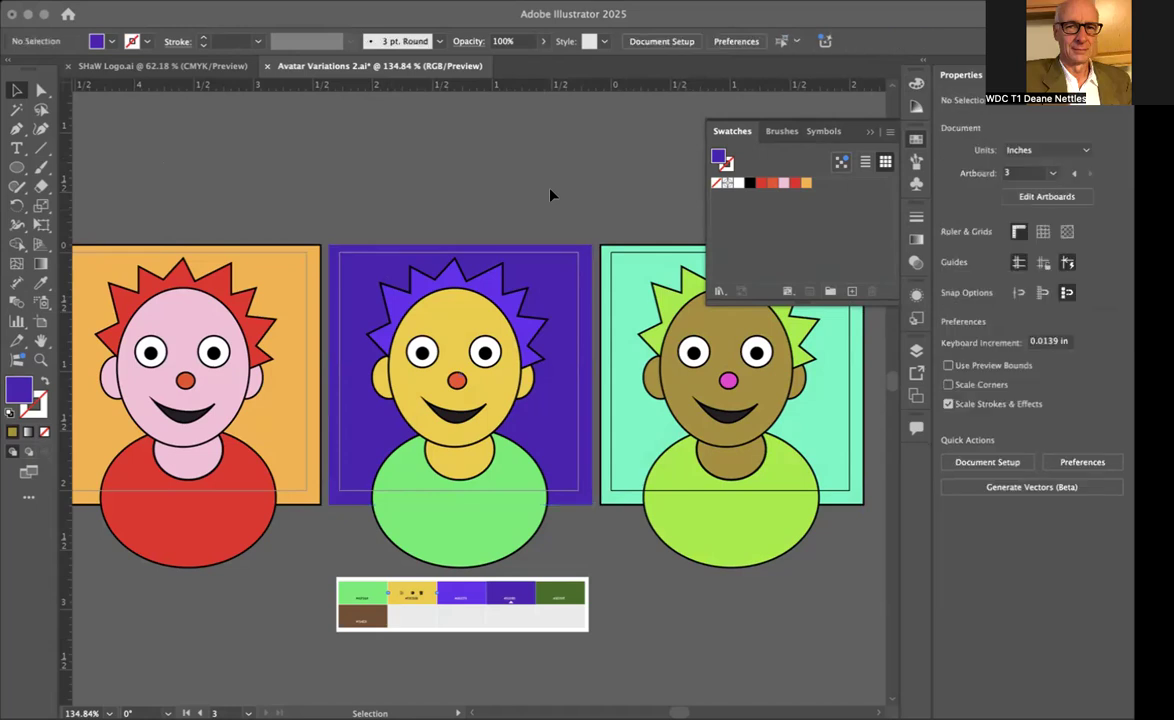
{"action": "double_click", "coordinate": [760, 186]}
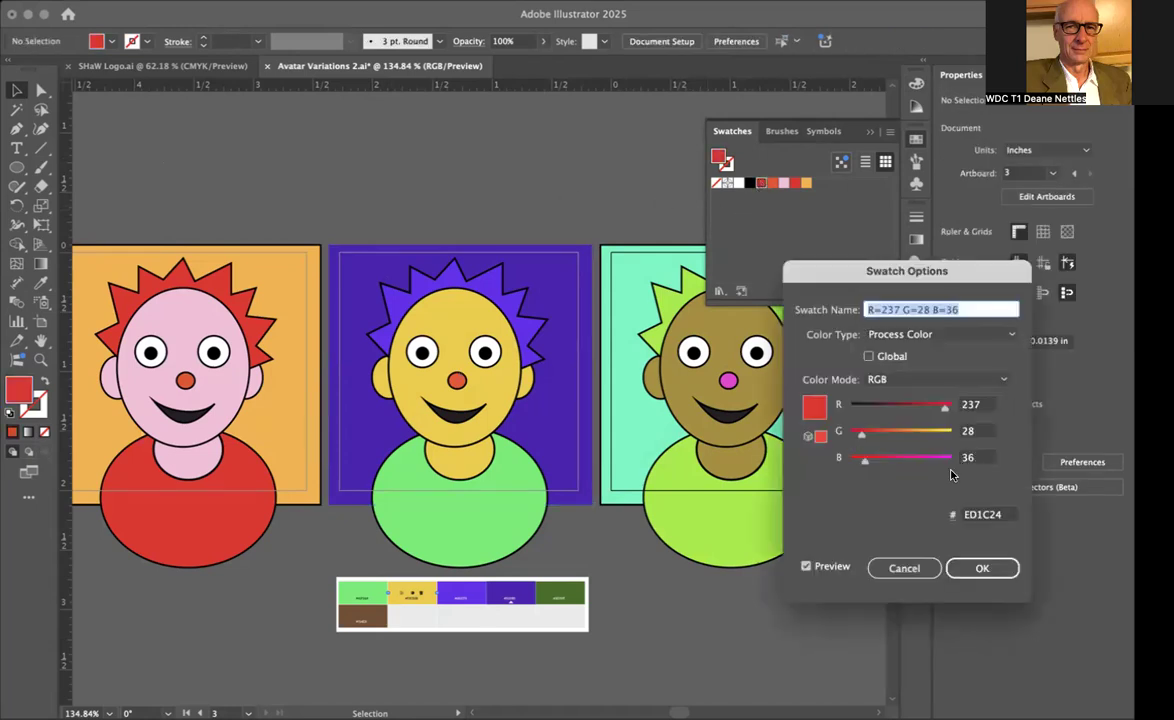
{"action": "left_click", "coordinate": [806, 567]}
{"action": "left_click", "coordinate": [868, 356]}
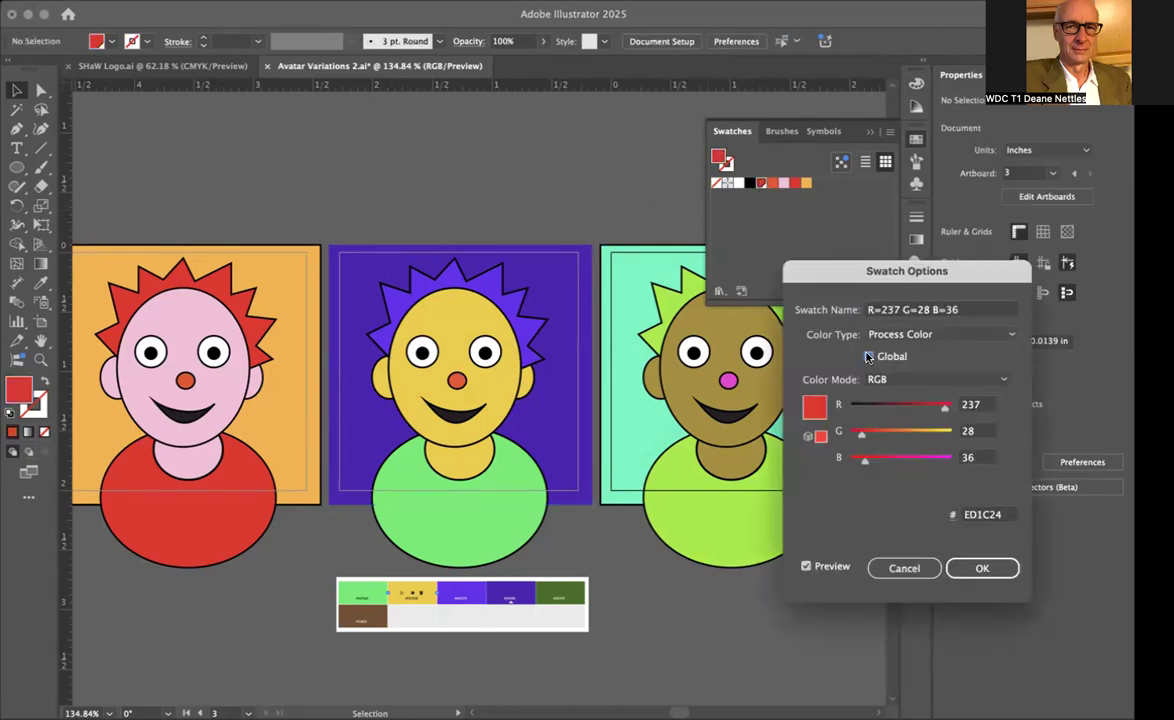
{"action": "left_click", "coordinate": [970, 568]}
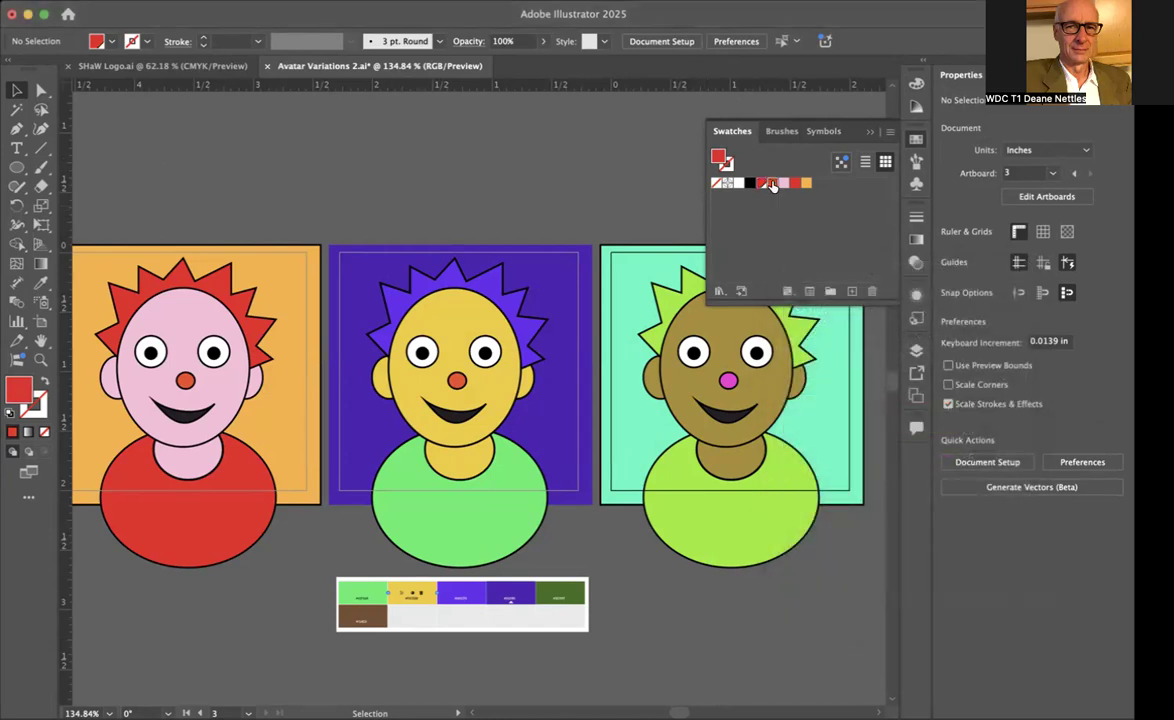
Make the orange-red swatch R=240 G=77 B=36 and the pink swatch R=248 G=189 B=215 global colors
{"action": "double_click", "coordinate": [771, 184]}
{"action": "left_click", "coordinate": [868, 356]}
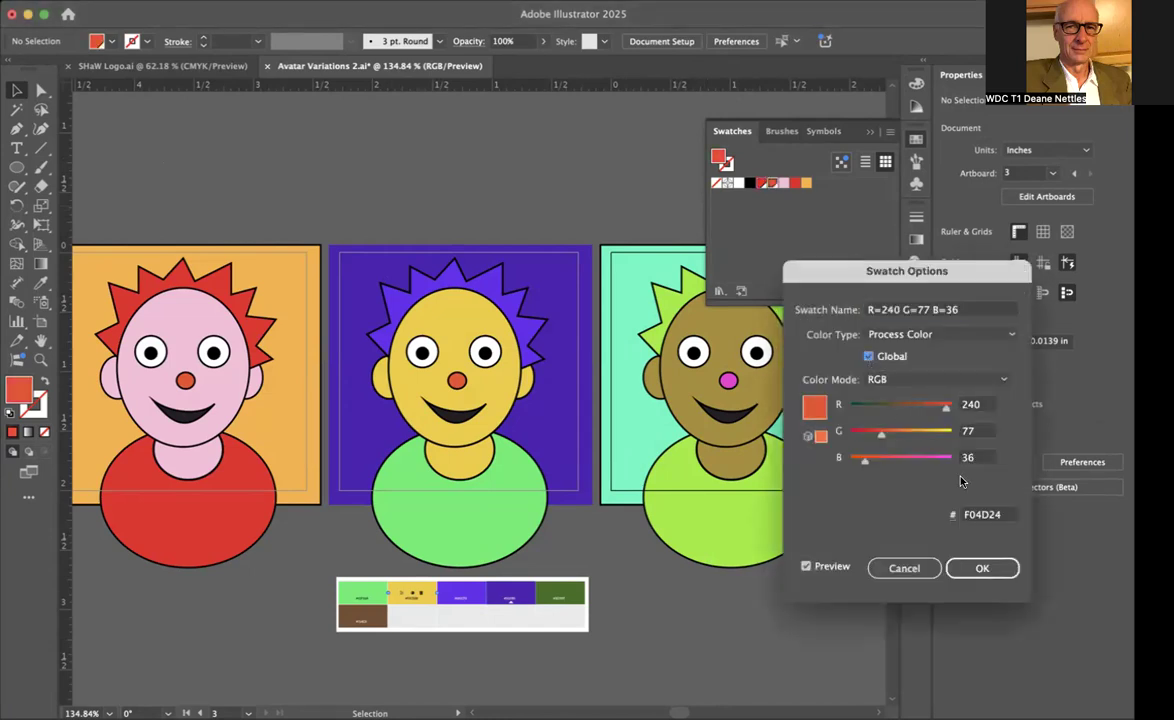
{"action": "left_click", "coordinate": [984, 568]}
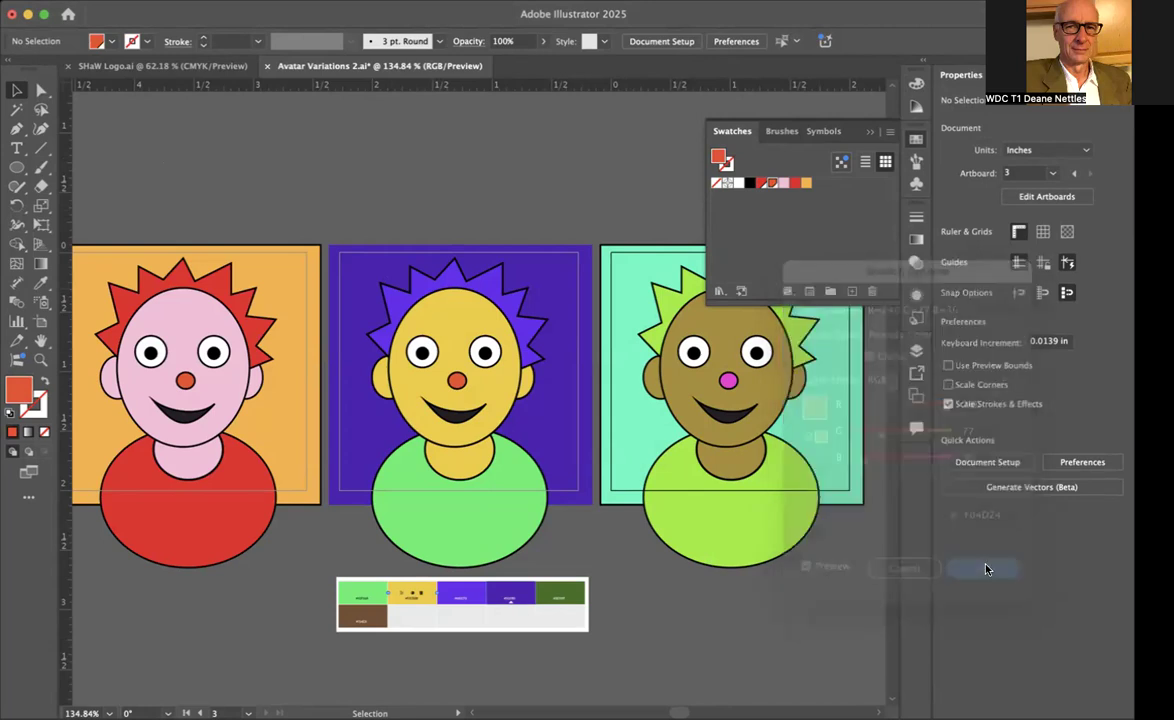
{"action": "left_click", "coordinate": [781, 184]}
{"action": "double_click", "coordinate": [783, 184]}
{"action": "left_click", "coordinate": [868, 356]}
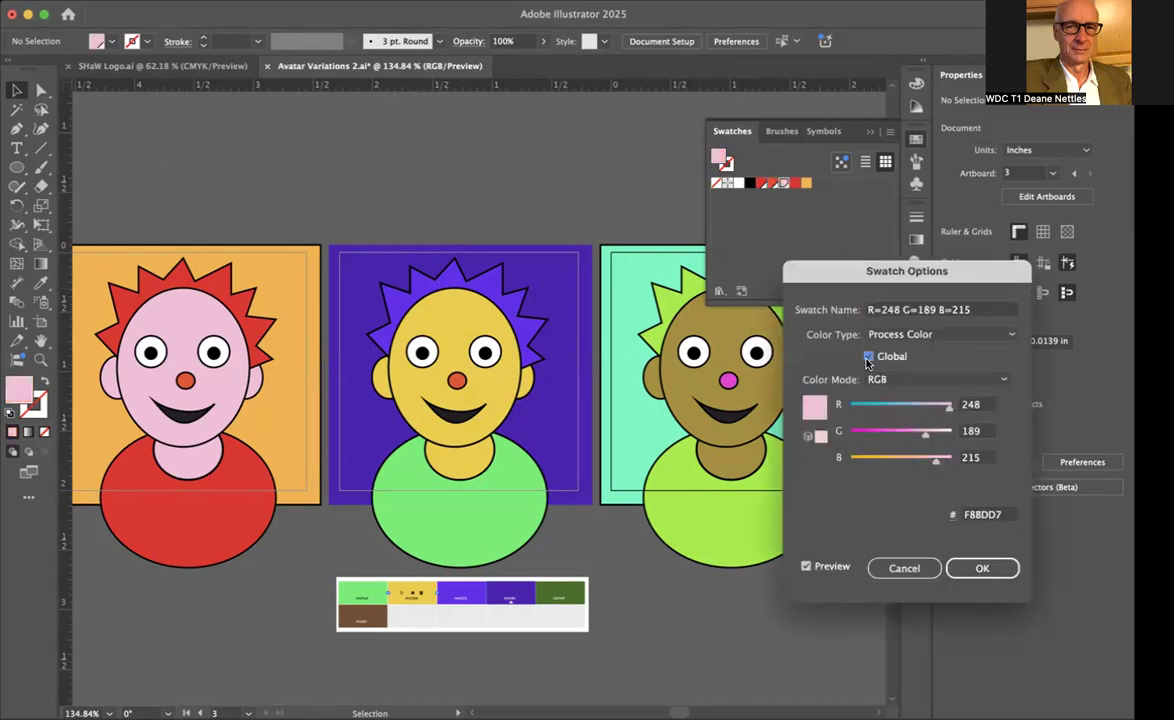
{"action": "left_click", "coordinate": [975, 568]}
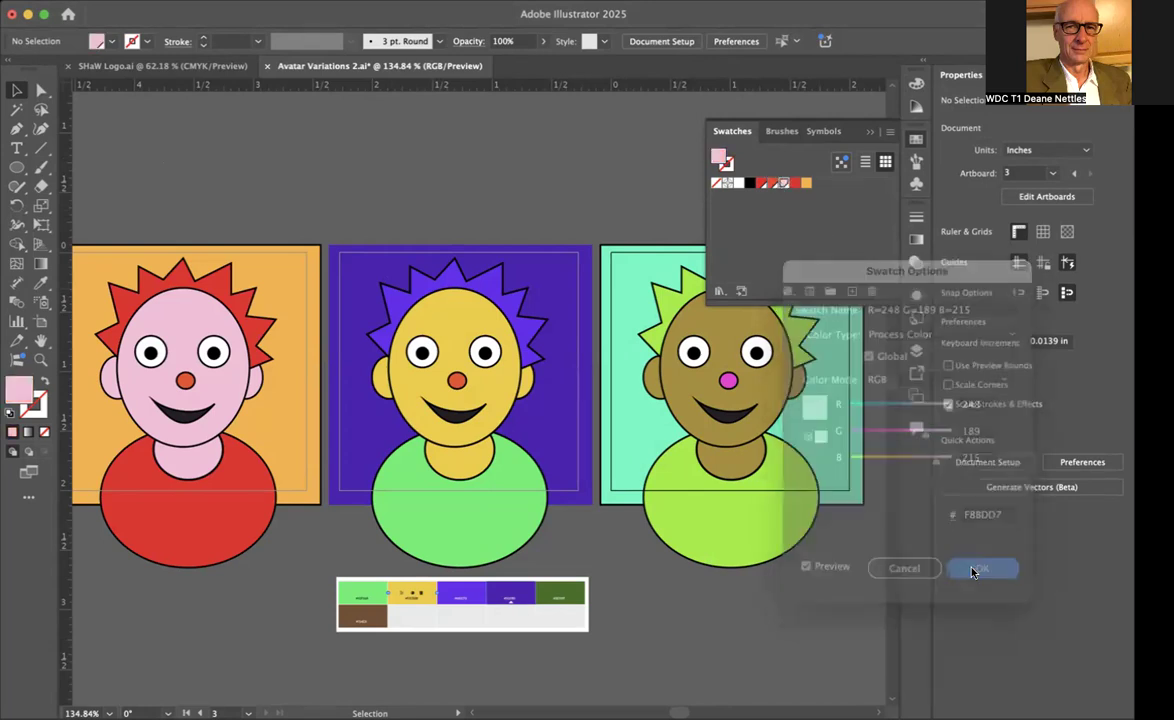
Make the swatches R=237 G=28 B=36 copy and R=251 G=176 B=59 global colors
{"action": "double_click", "coordinate": [794, 184]}
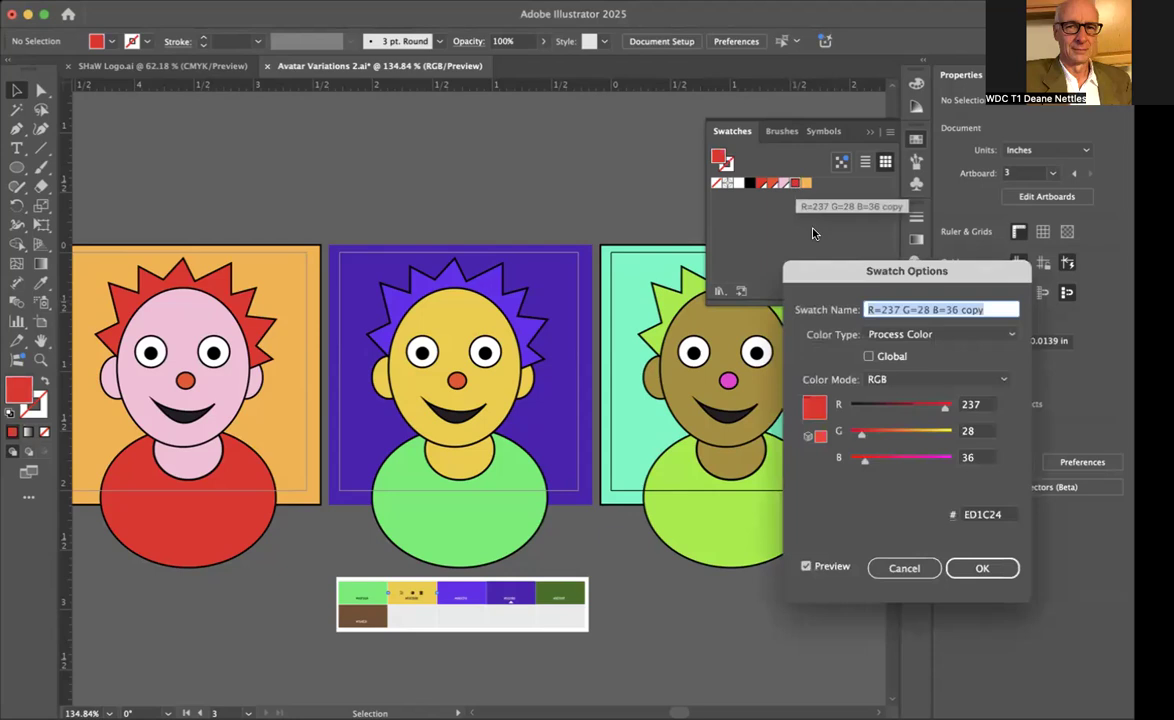
{"action": "left_click", "coordinate": [866, 357]}
{"action": "left_click", "coordinate": [980, 568]}
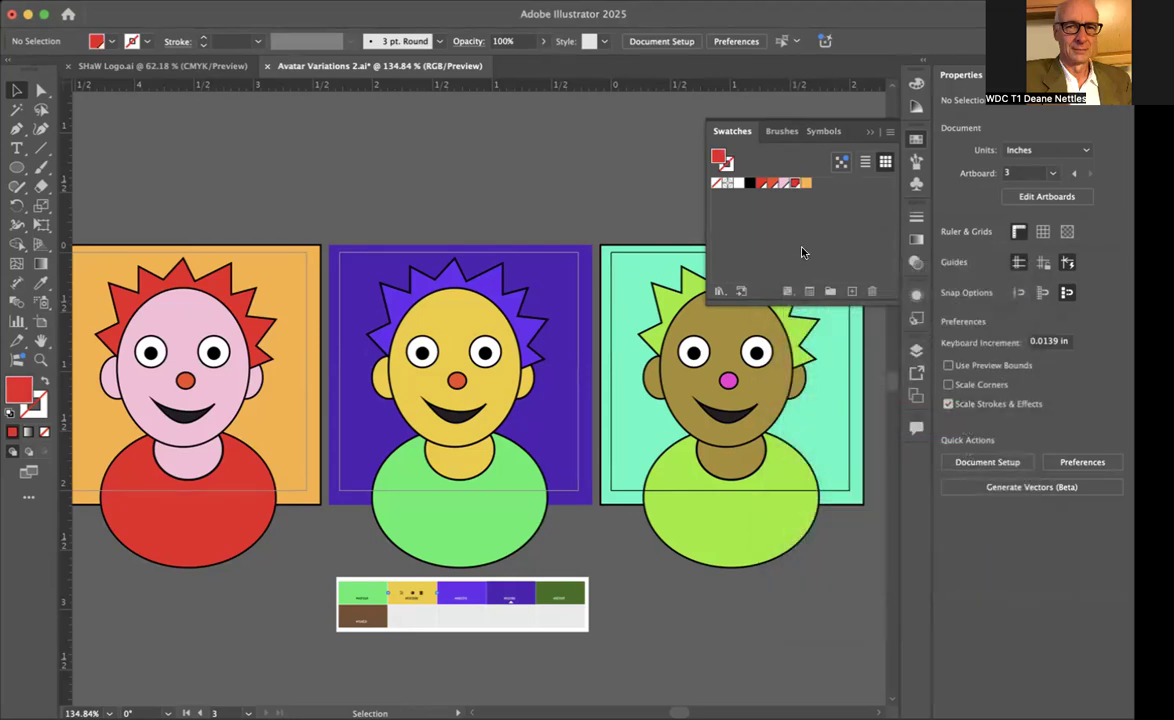
{"action": "double_click", "coordinate": [806, 183]}
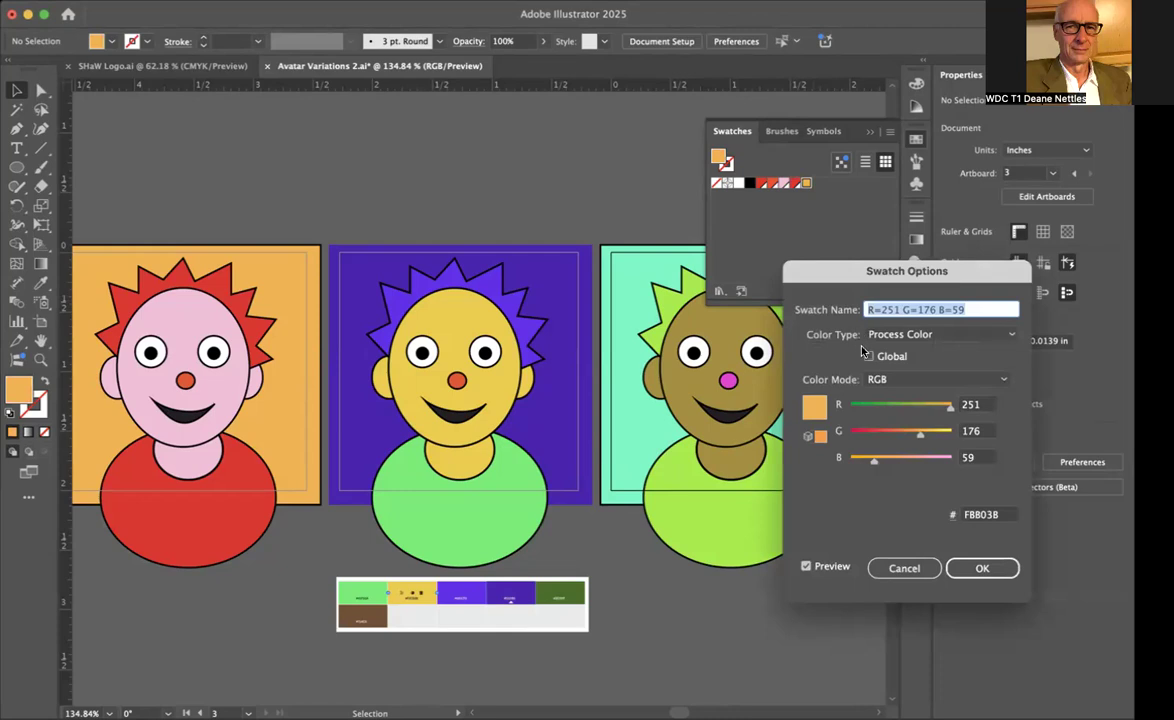
{"action": "left_click", "coordinate": [866, 356]}
{"action": "left_click", "coordinate": [980, 568]}
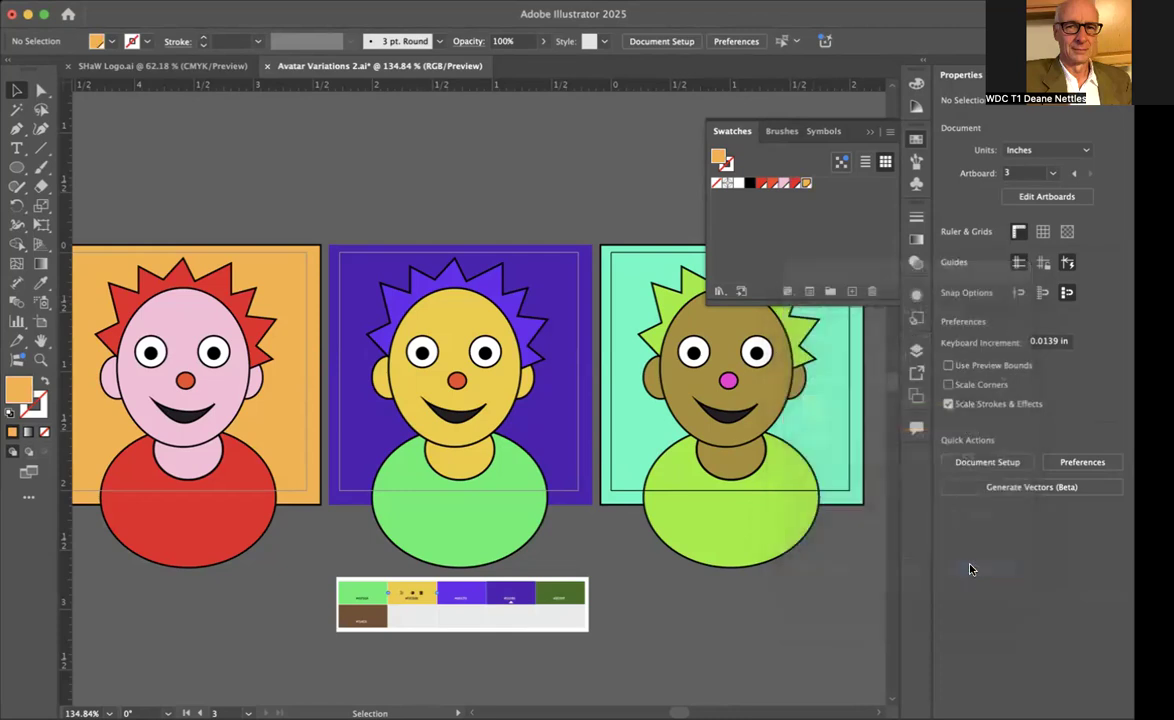
Save the second avatar's background purple R=80 G=33 B=182 and its lighter hair purple as new global swatches
{"action": "left_click", "coordinate": [530, 261]}
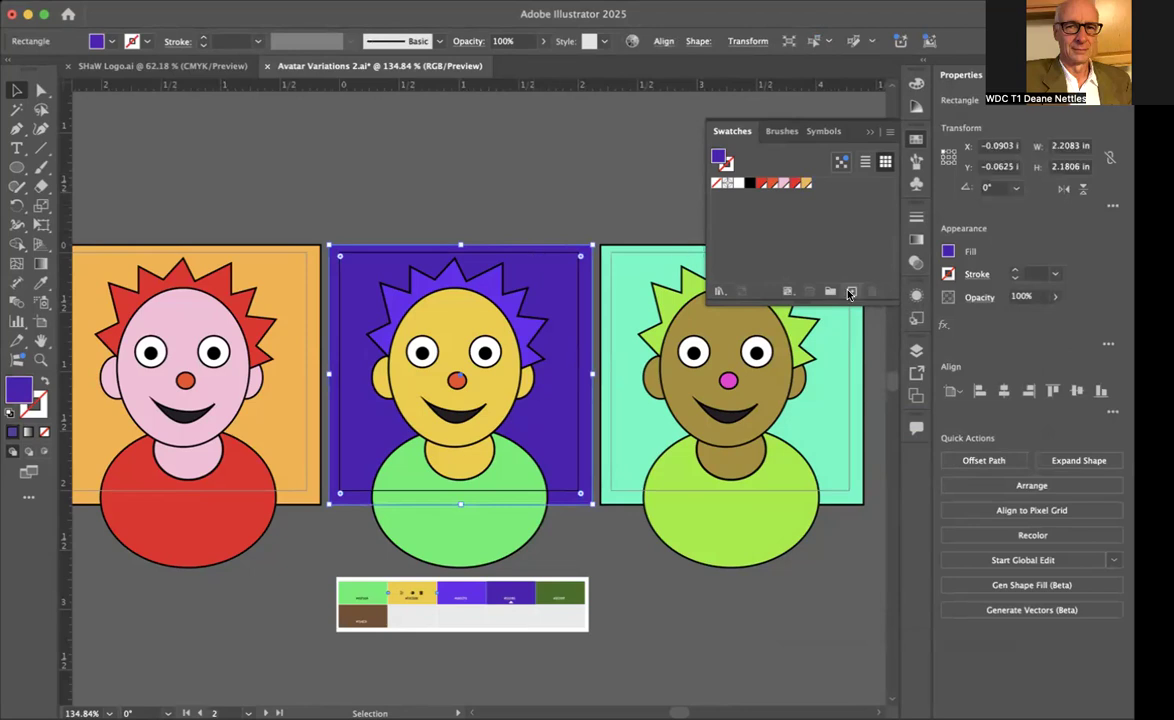
{"action": "left_click", "coordinate": [850, 291]}
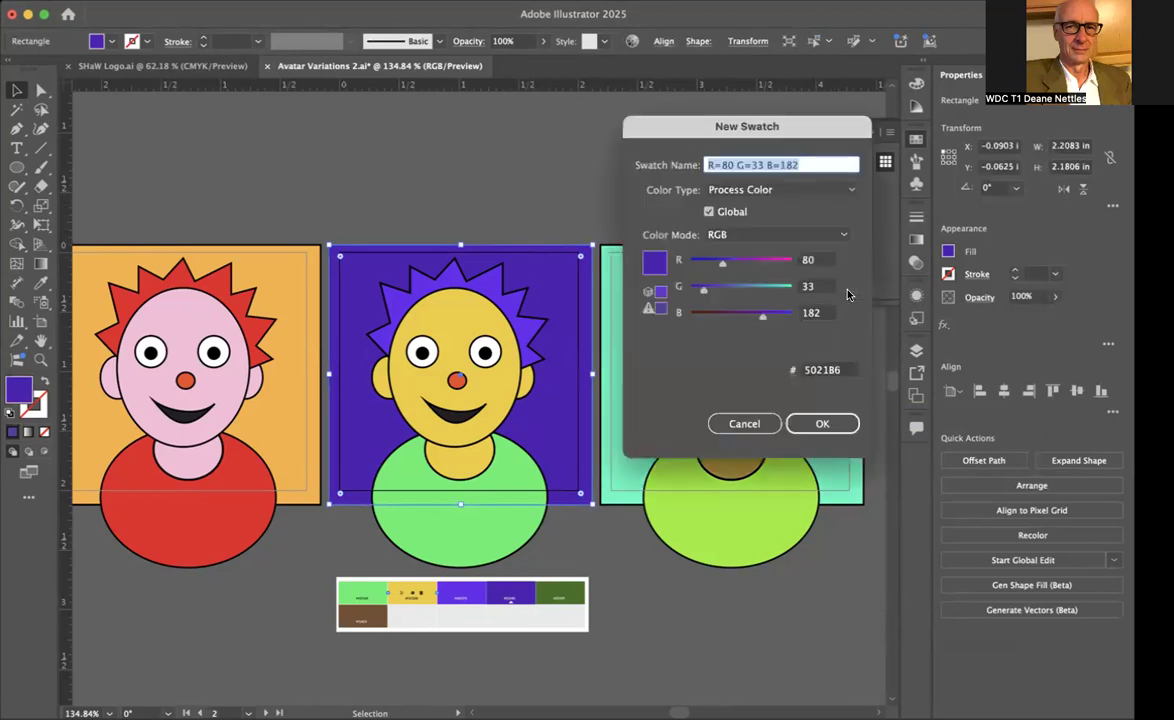
{"action": "left_click", "coordinate": [811, 422]}
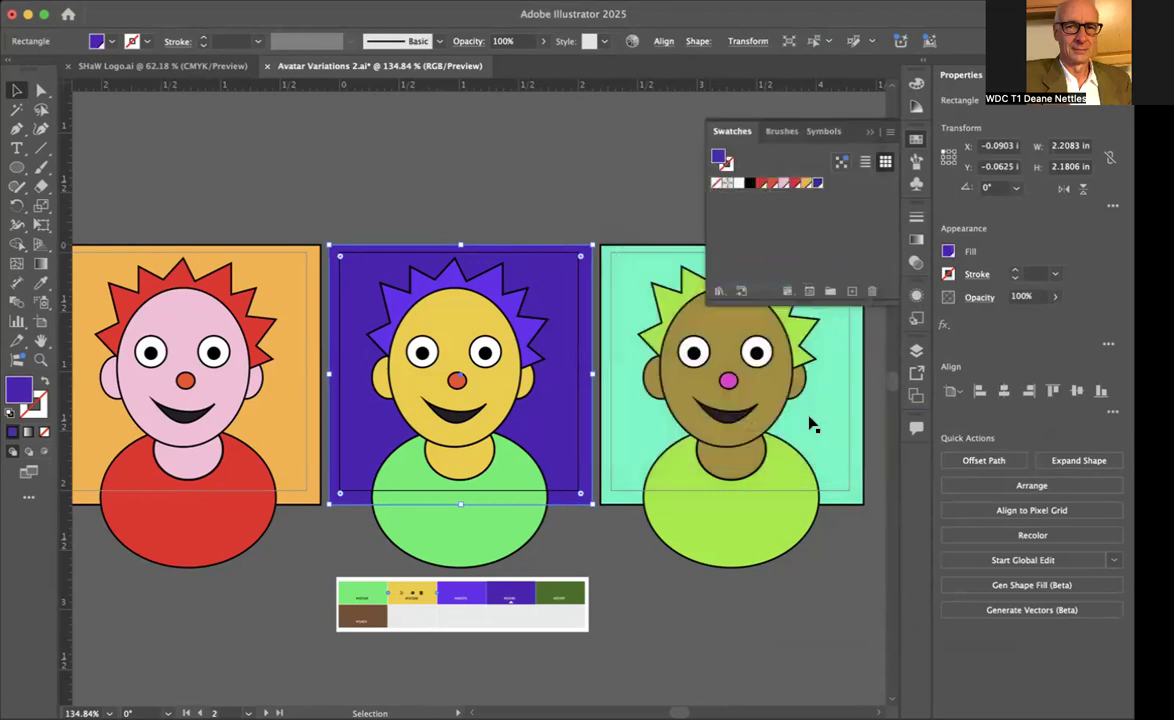
{"action": "left_click", "coordinate": [503, 287]}
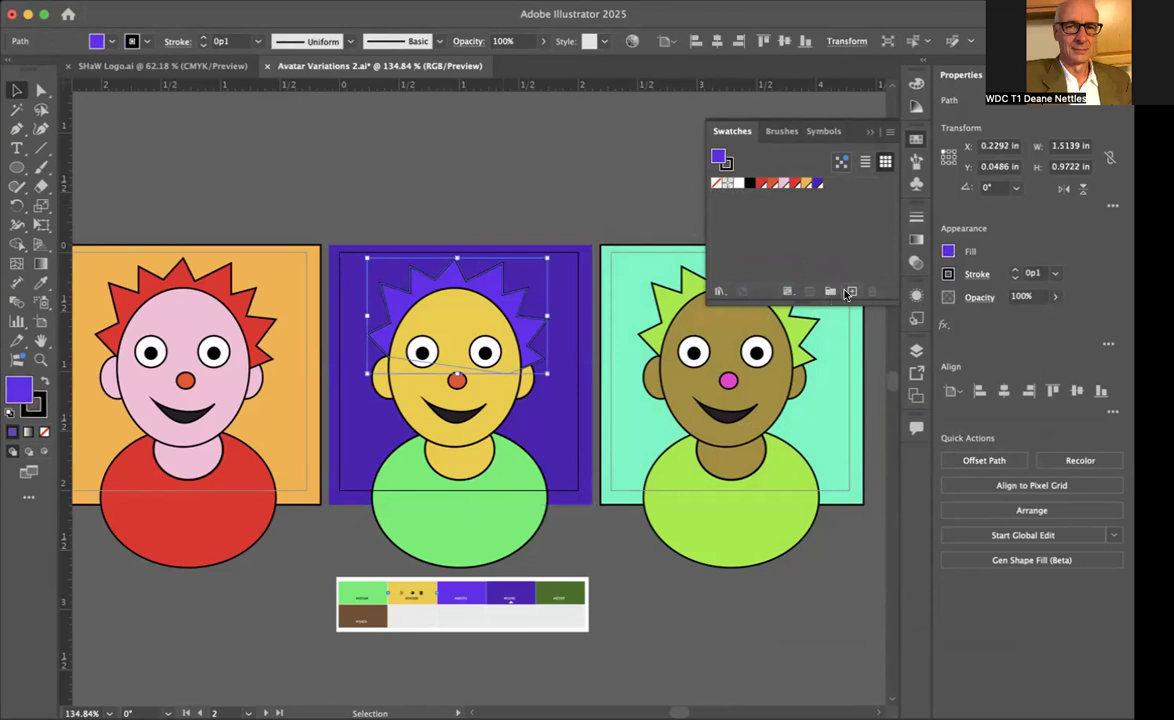
{"action": "left_click", "coordinate": [849, 291]}
{"action": "left_click", "coordinate": [818, 422]}
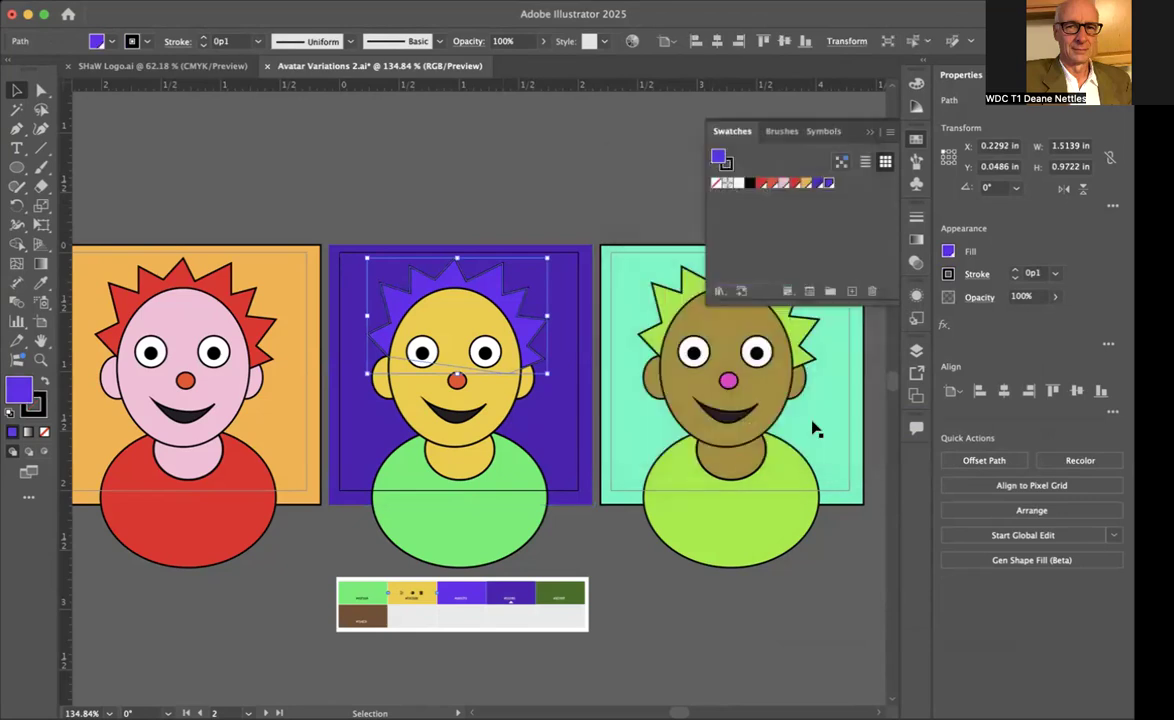
Save the yellow R=240 G=203 B=43 of the second avatar's face, ears and neck as a global swatch linked to those shapes
{"action": "left_click", "coordinate": [449, 318]}
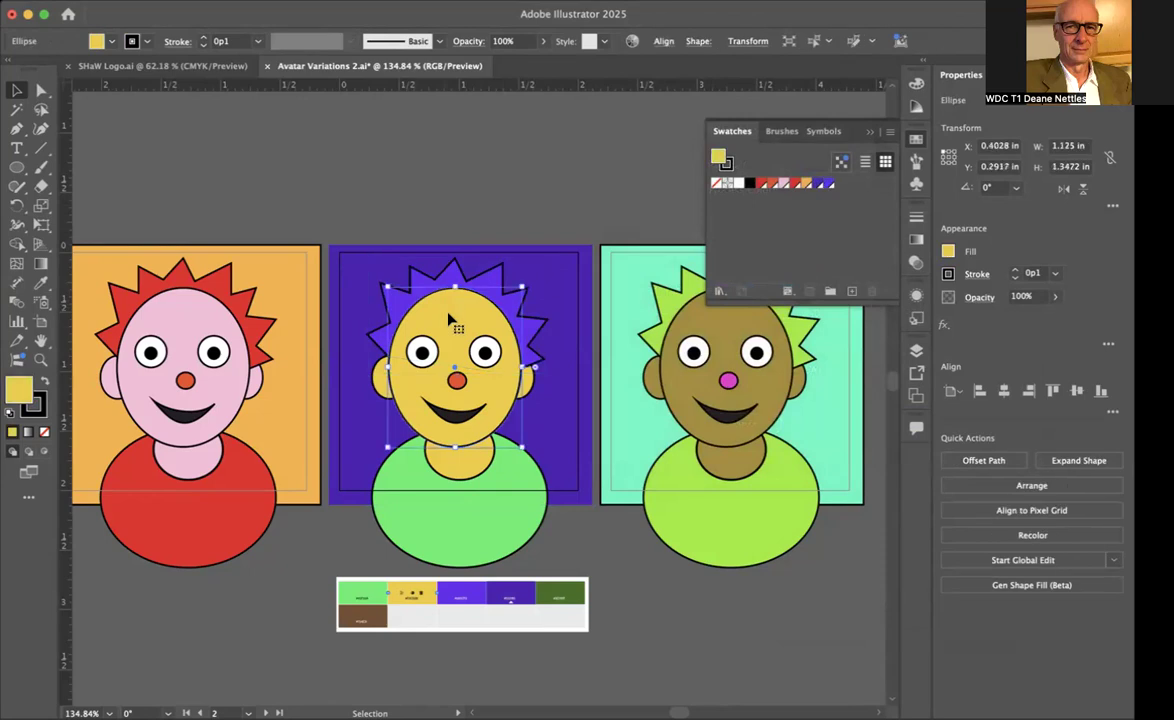
{"action": "left_click", "coordinate": [488, 356], "text": "shift"}
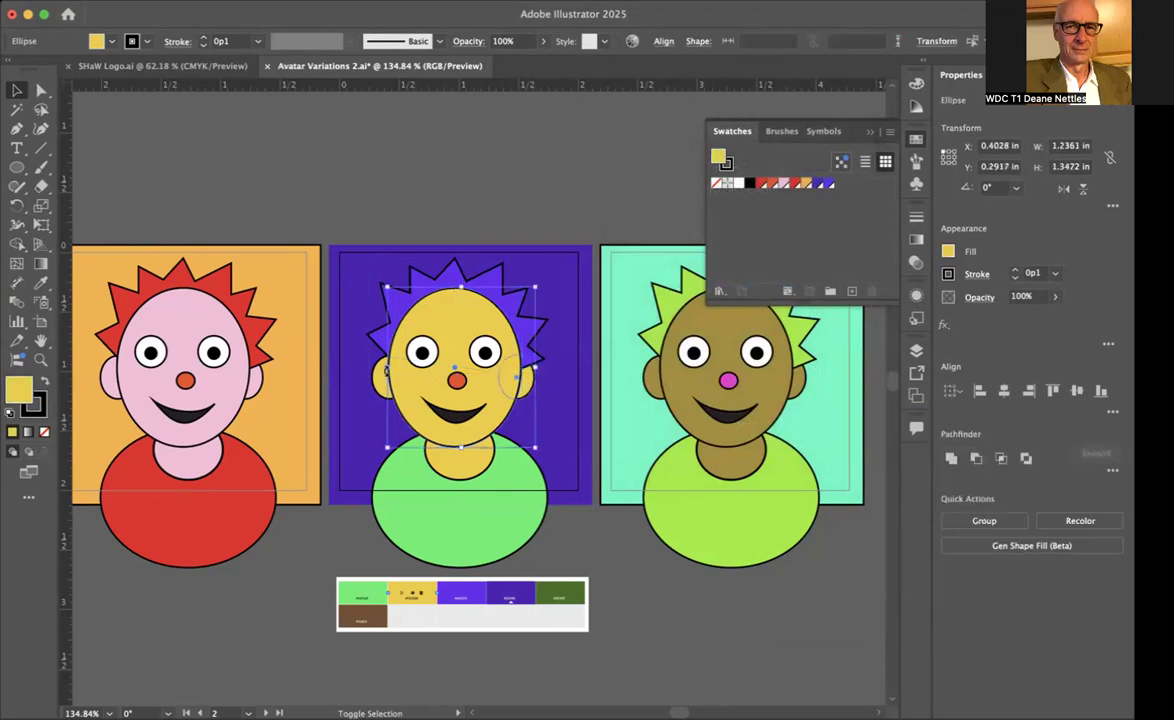
{"action": "left_click", "coordinate": [378, 372], "text": "shift"}
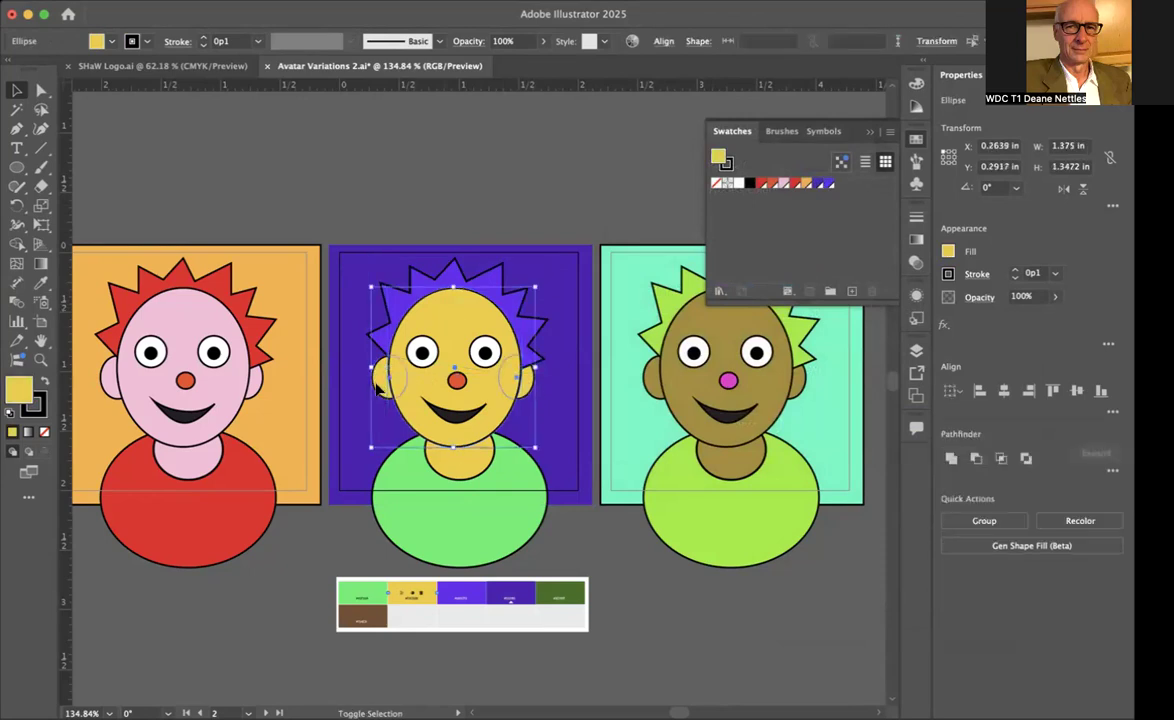
{"action": "left_click", "coordinate": [455, 470], "text": "shift"}
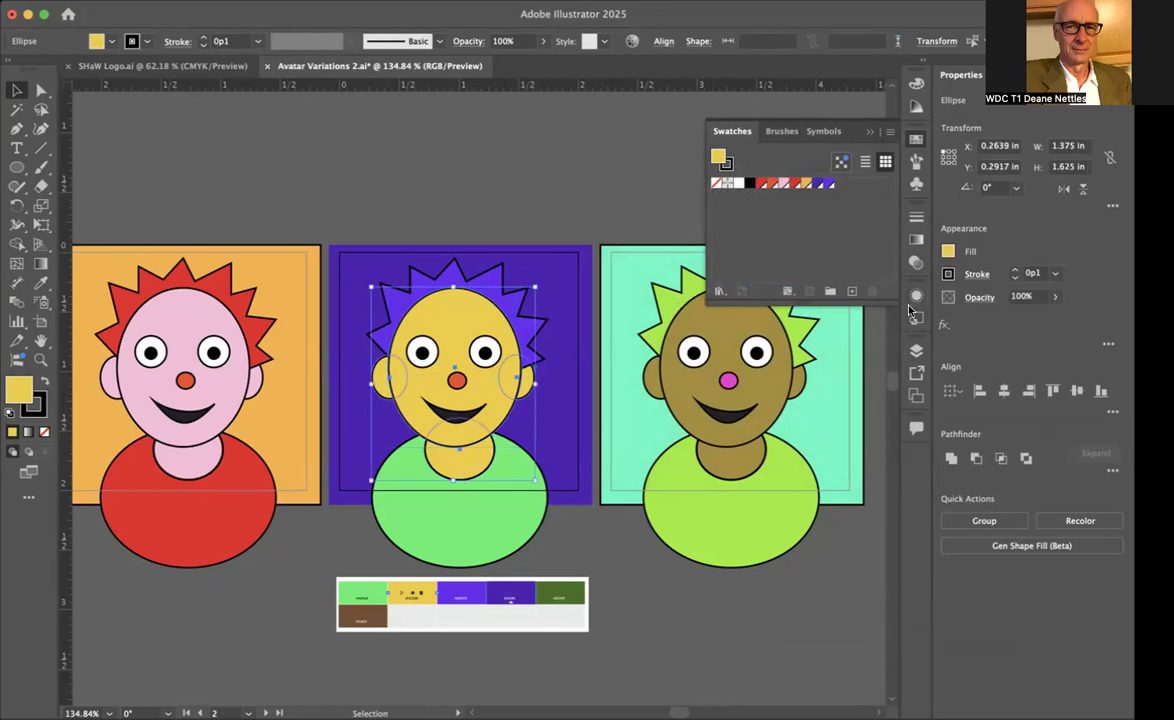
{"action": "left_click", "coordinate": [851, 295]}
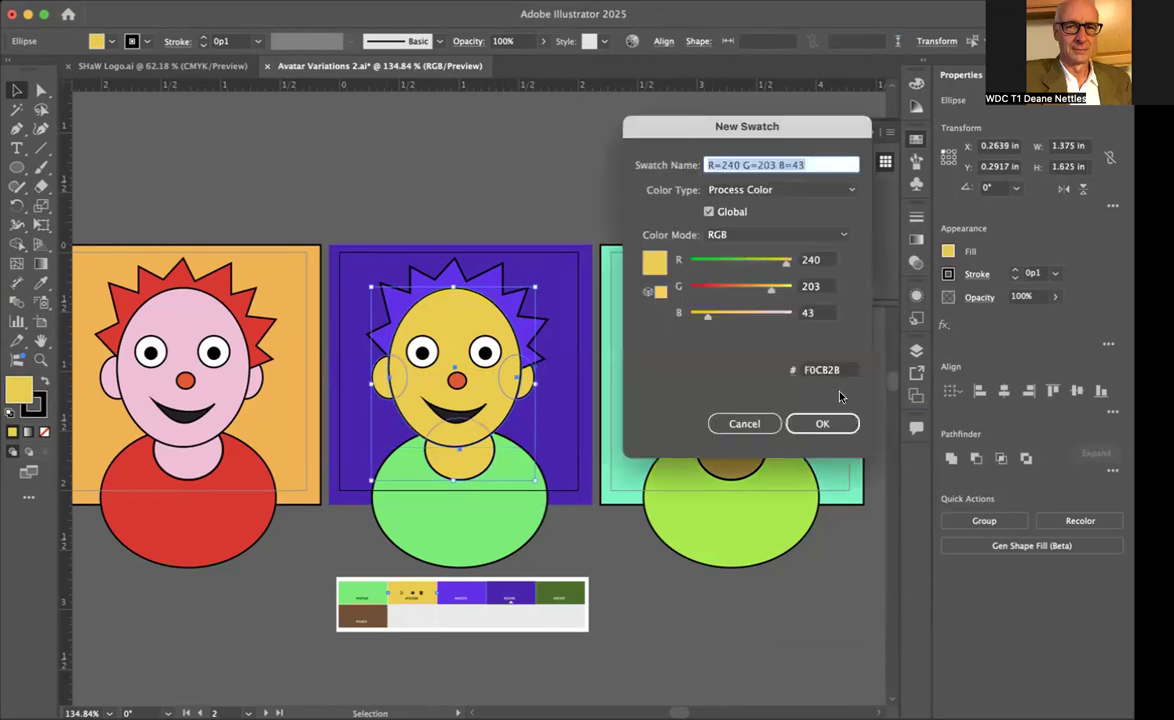
{"action": "left_click", "coordinate": [822, 424]}
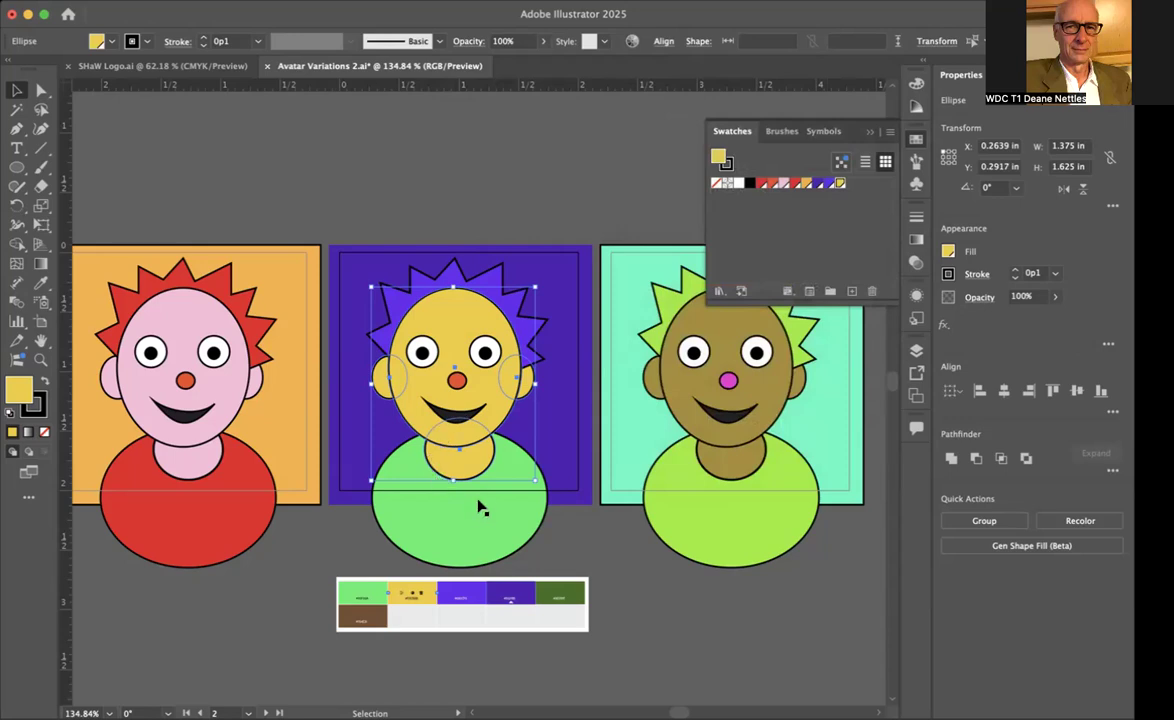
Save the second avatar's shirt green R=67 G=240 B=104 and nose orange-red R=240 G=77 B=36 as new global swatches
{"action": "left_click", "coordinate": [519, 500]}
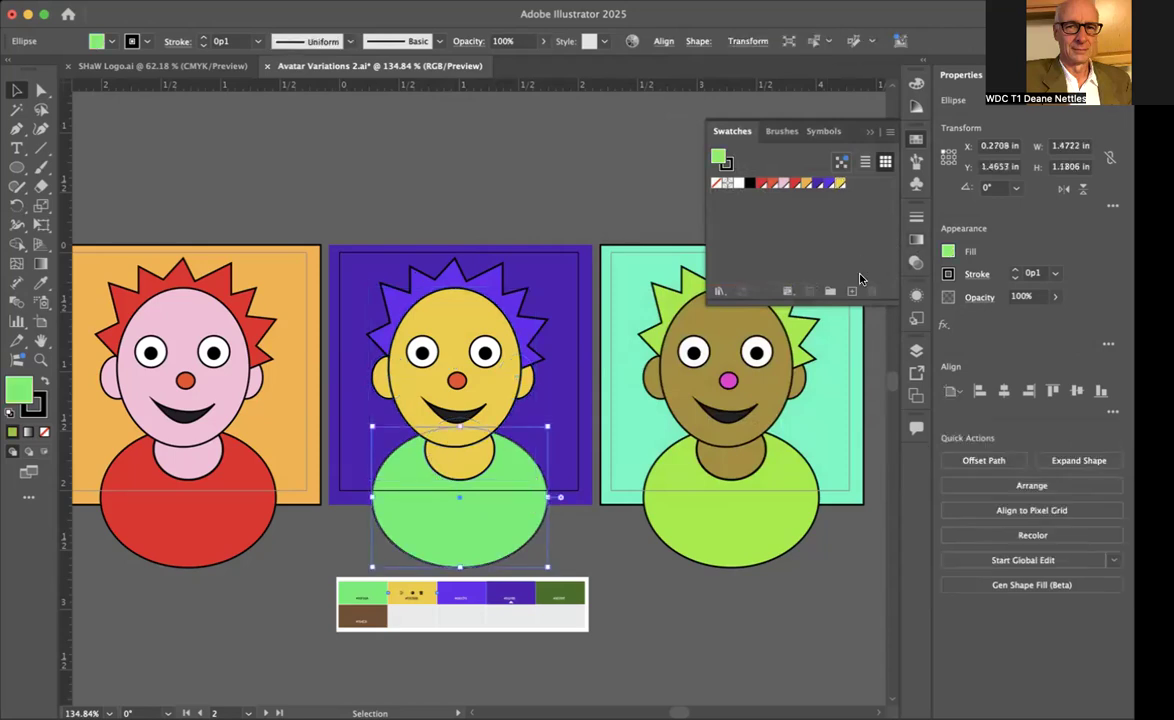
{"action": "left_click", "coordinate": [852, 291]}
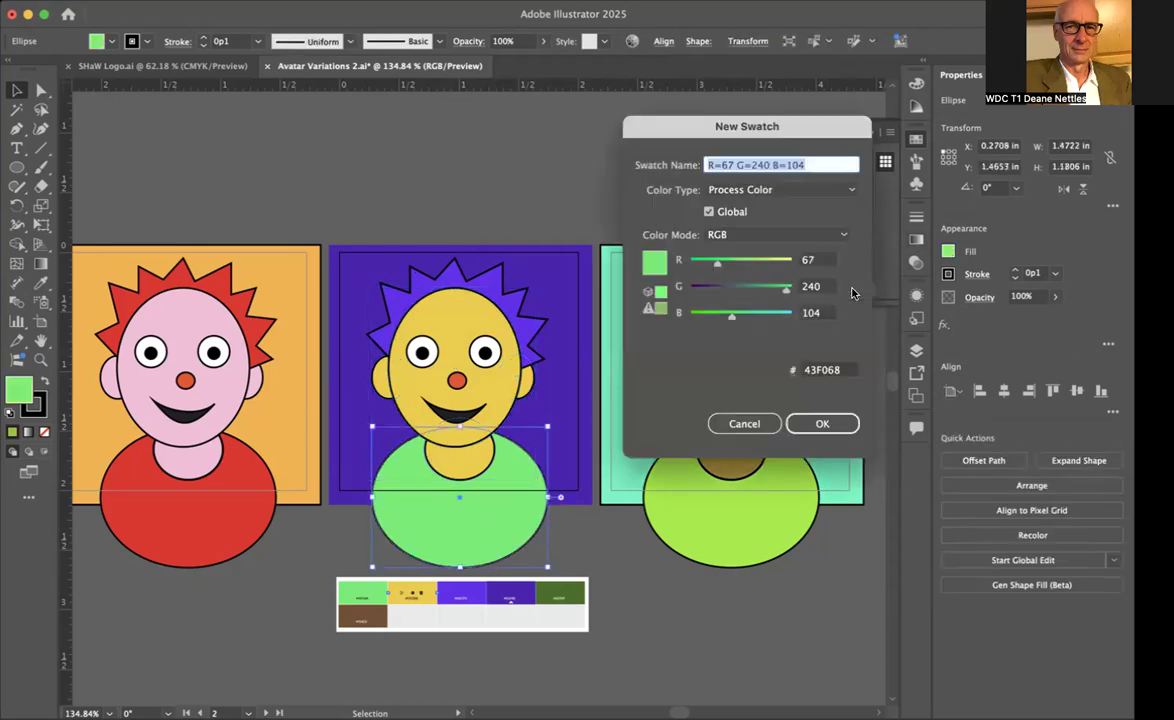
{"action": "left_click", "coordinate": [821, 422]}
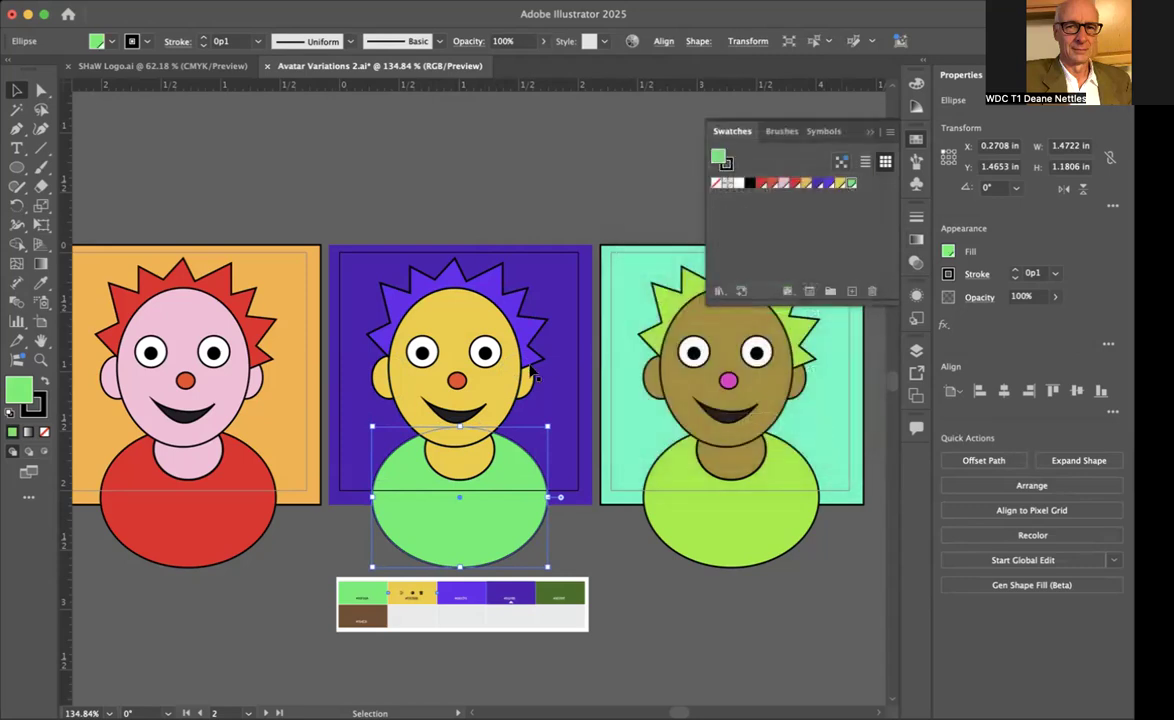
{"action": "left_click", "coordinate": [456, 380]}
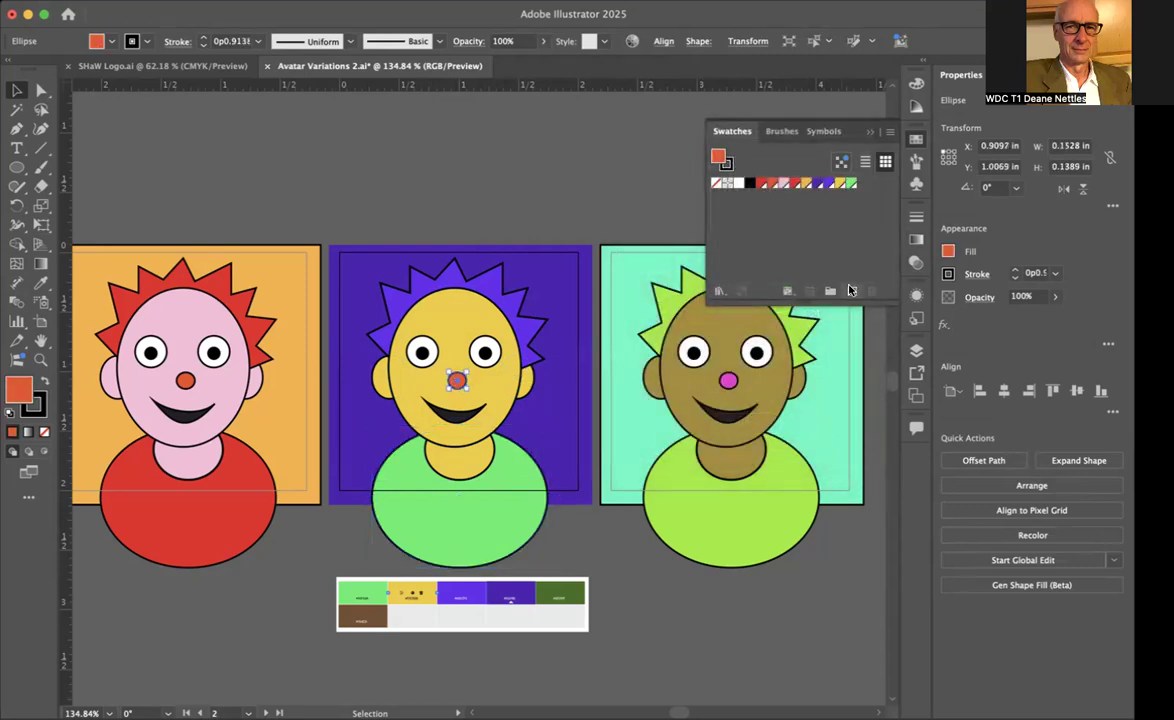
{"action": "left_click", "coordinate": [851, 291]}
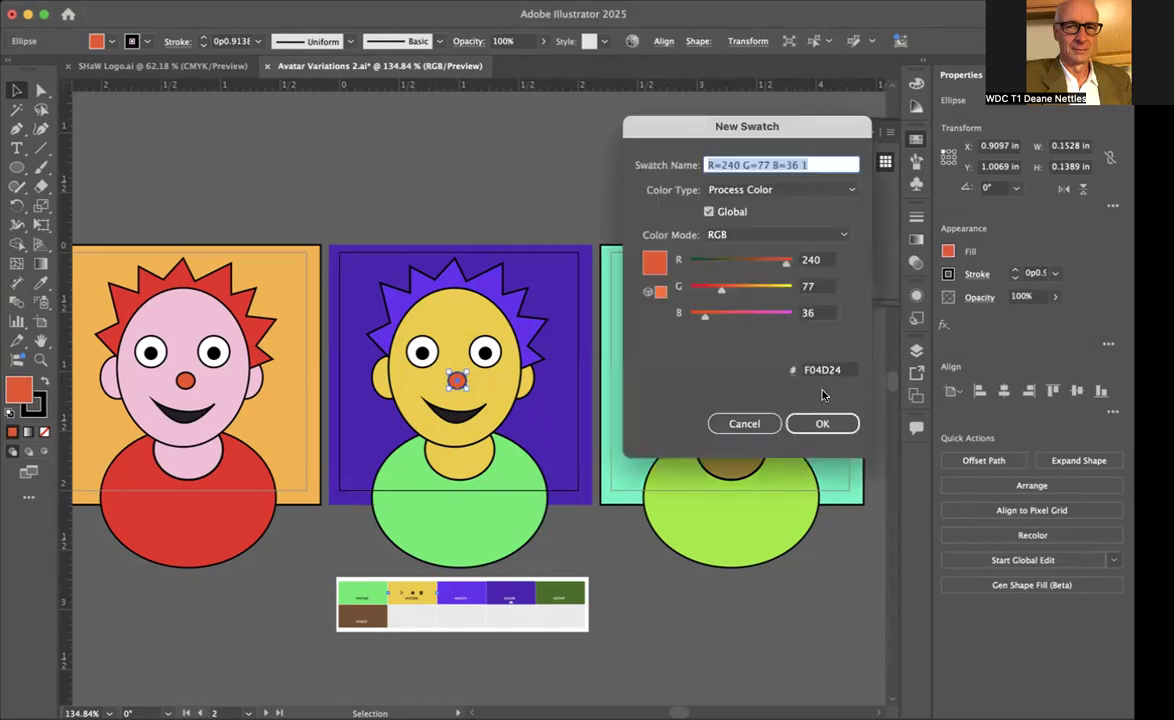
{"action": "left_click", "coordinate": [820, 422]}
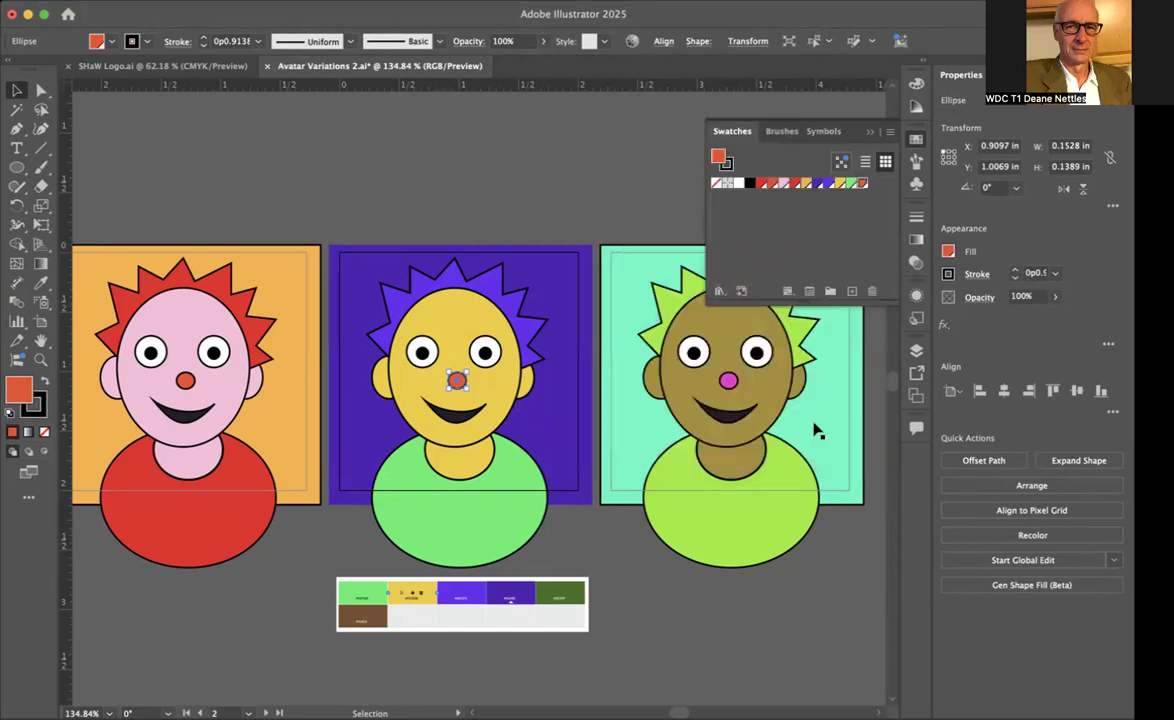
Save the third avatar's background aqua R=63 G=251 B=195 as a new global swatch
{"action": "left_click", "coordinate": [632, 273]}
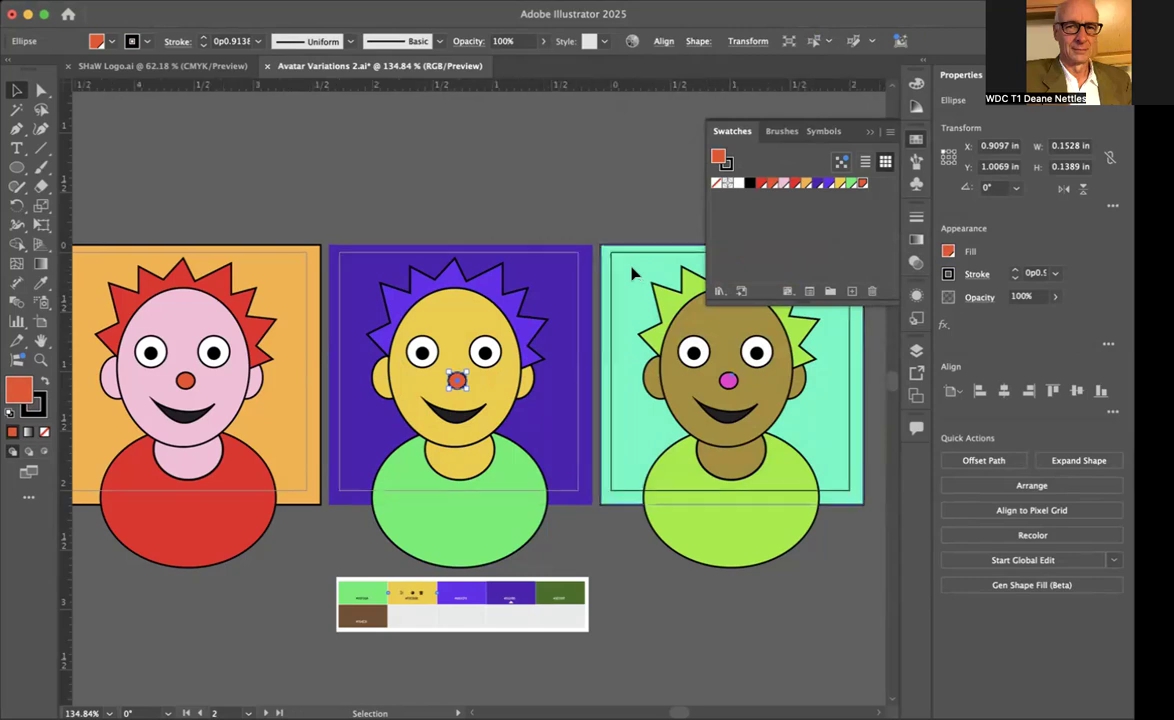
{"action": "left_click", "coordinate": [632, 273]}
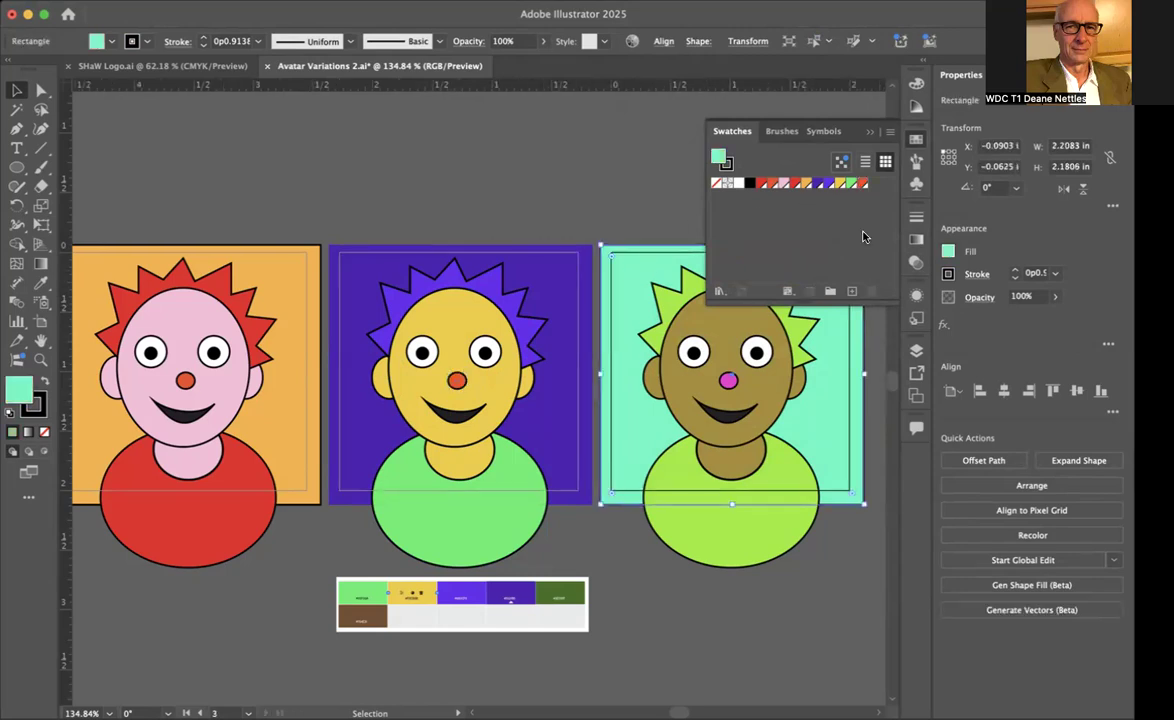
{"action": "left_click", "coordinate": [853, 291]}
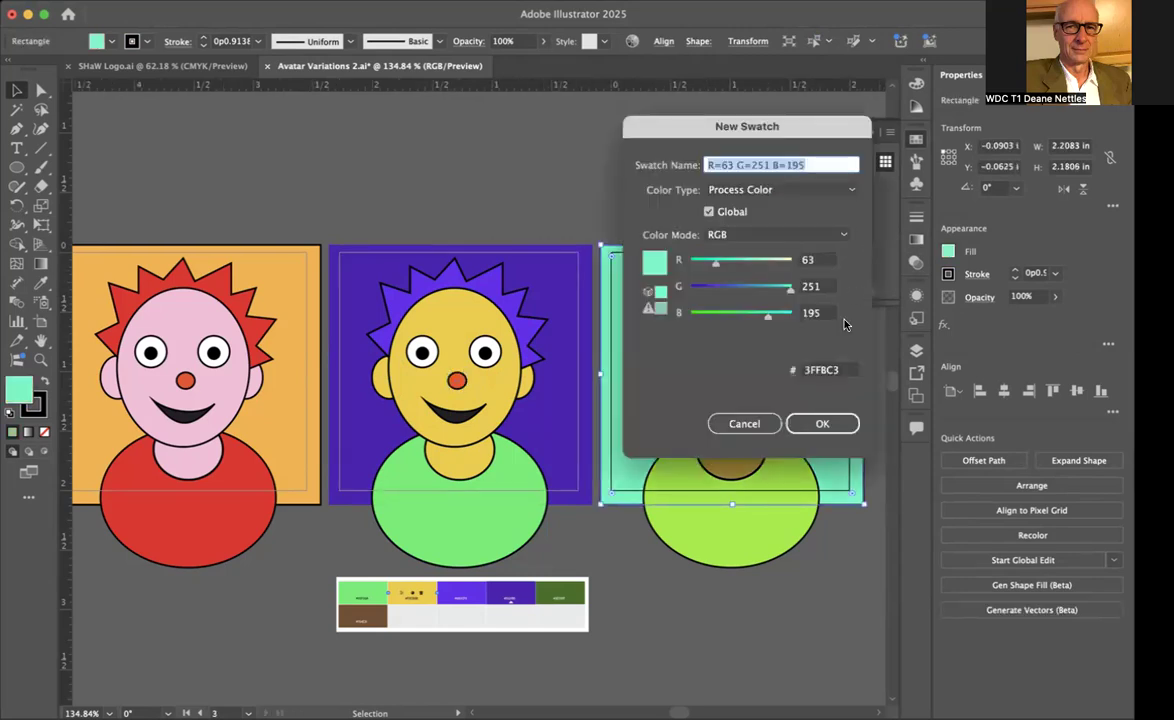
{"action": "left_click", "coordinate": [834, 424]}
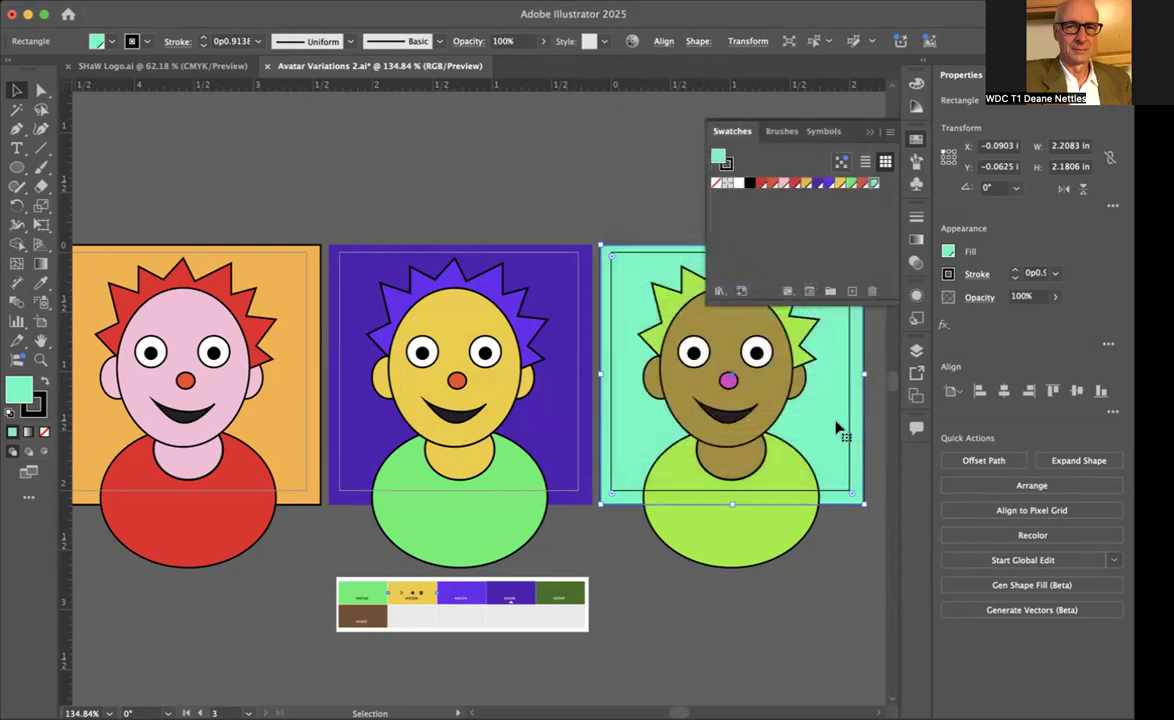
Save the lime green R=149 G=237 B=24 shared by the third avatar's hair and shirt as a new global swatch
{"action": "left_click", "coordinate": [700, 288]}
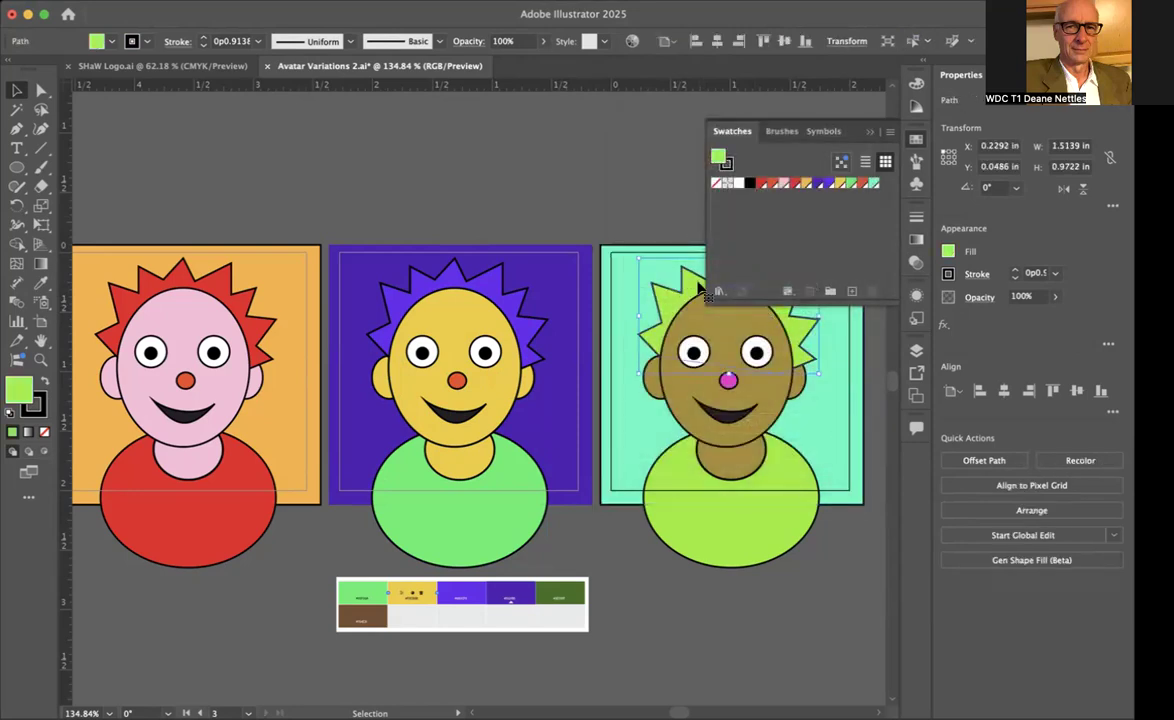
{"action": "left_click", "coordinate": [680, 462], "text": "shift"}
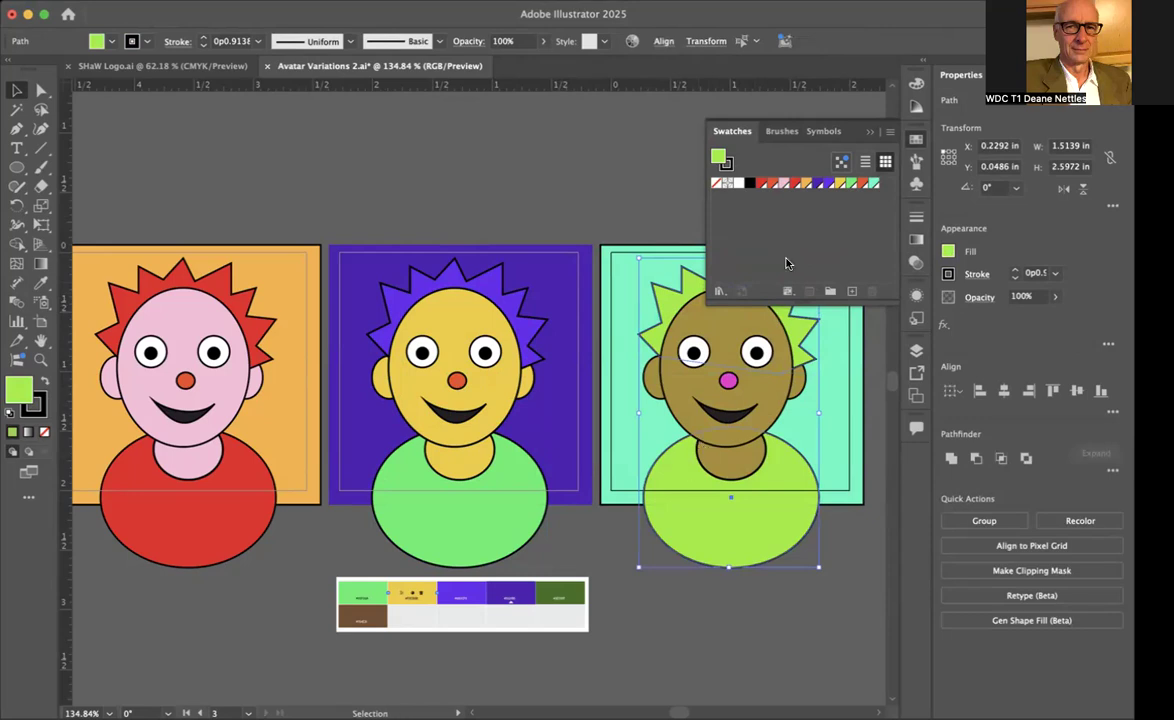
{"action": "left_click", "coordinate": [852, 291]}
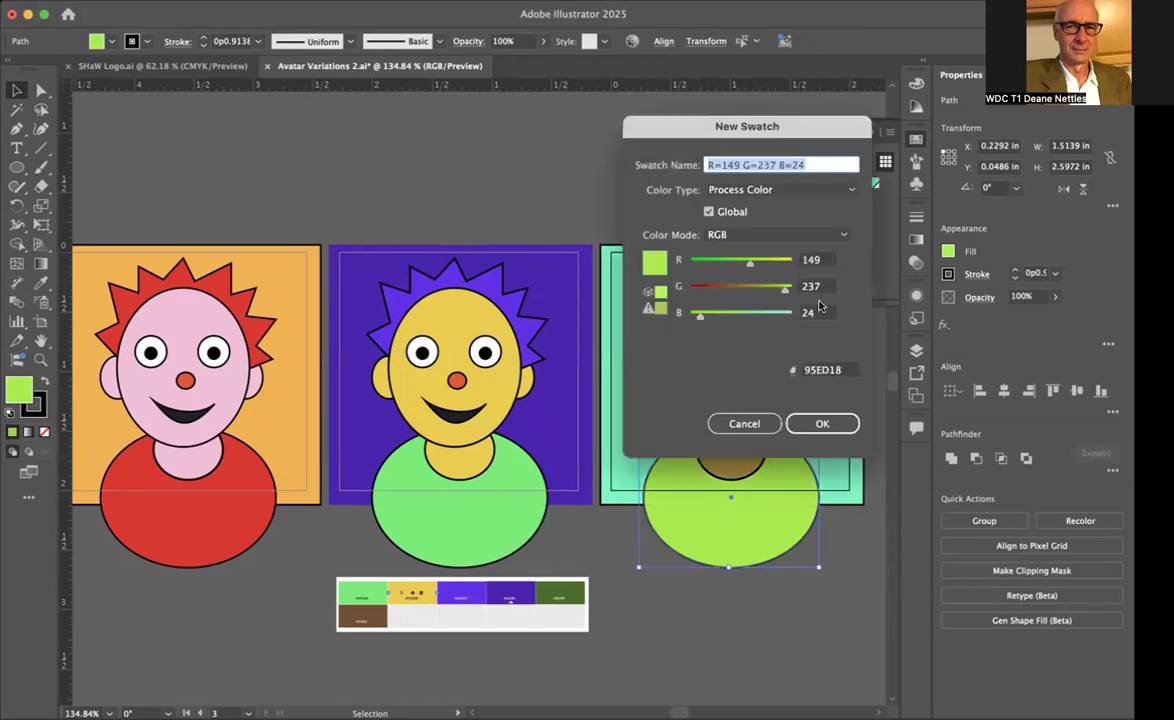
{"action": "left_click", "coordinate": [818, 422]}
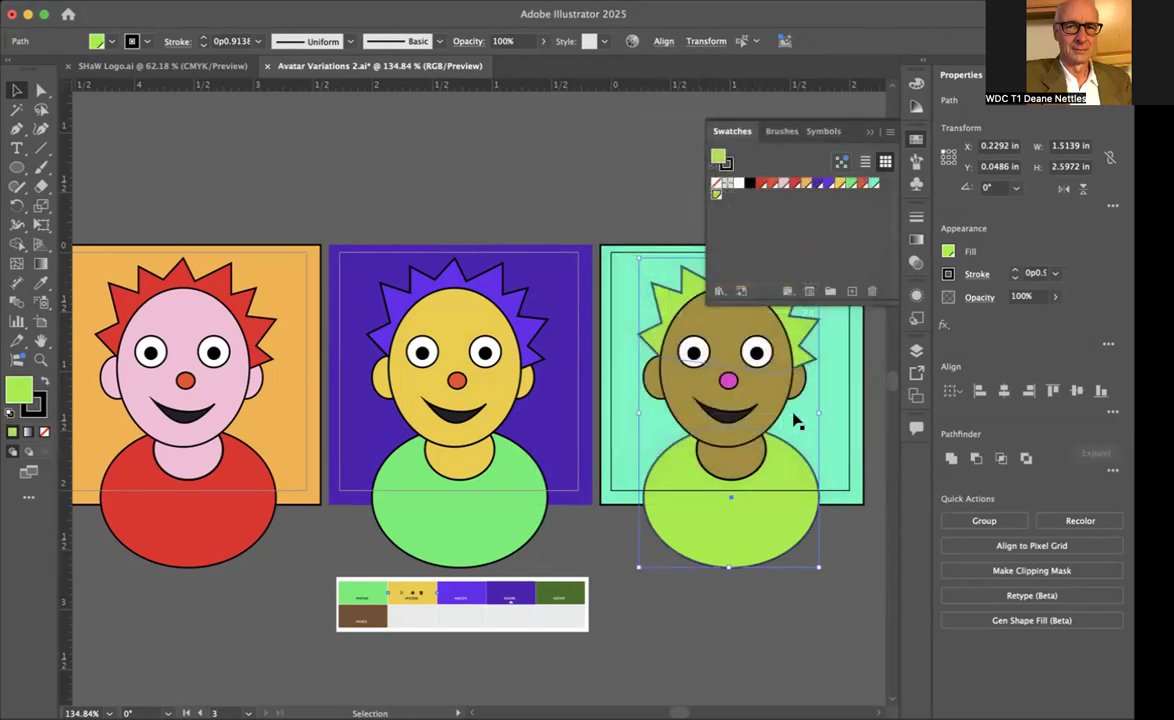
Save the brown R=168 G=142 B=48 of the third avatar's face, ears and neck as a global swatch linked to those shapes
{"action": "left_click", "coordinate": [724, 343]}
{"action": "left_click", "coordinate": [650, 380], "text": "shift"}
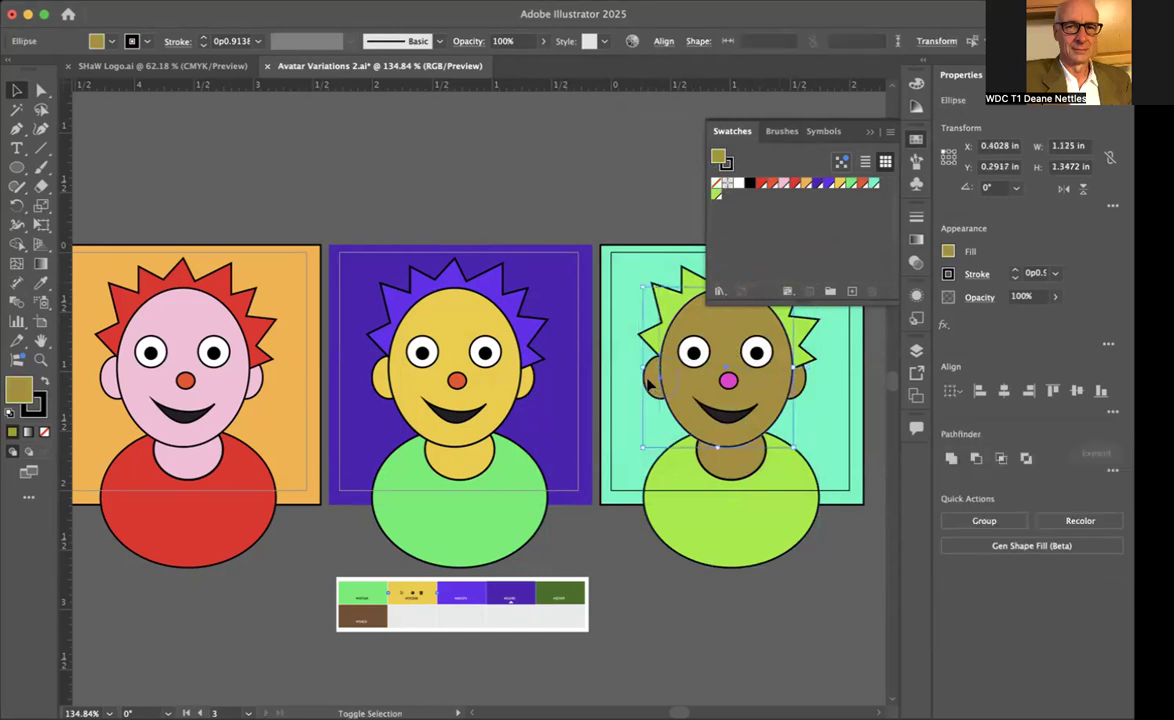
{"action": "left_click", "coordinate": [801, 390], "text": "shift"}
{"action": "left_click", "coordinate": [743, 470], "text": "shift"}
{"action": "left_click", "coordinate": [852, 291]}
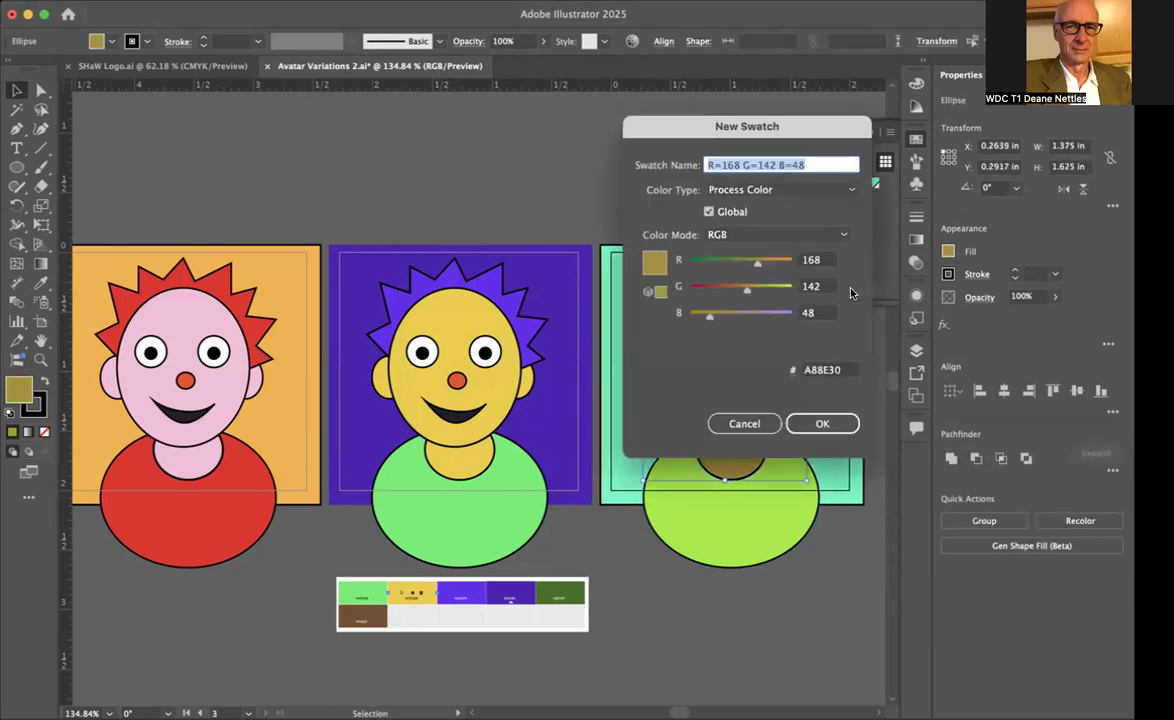
{"action": "left_click", "coordinate": [820, 423]}
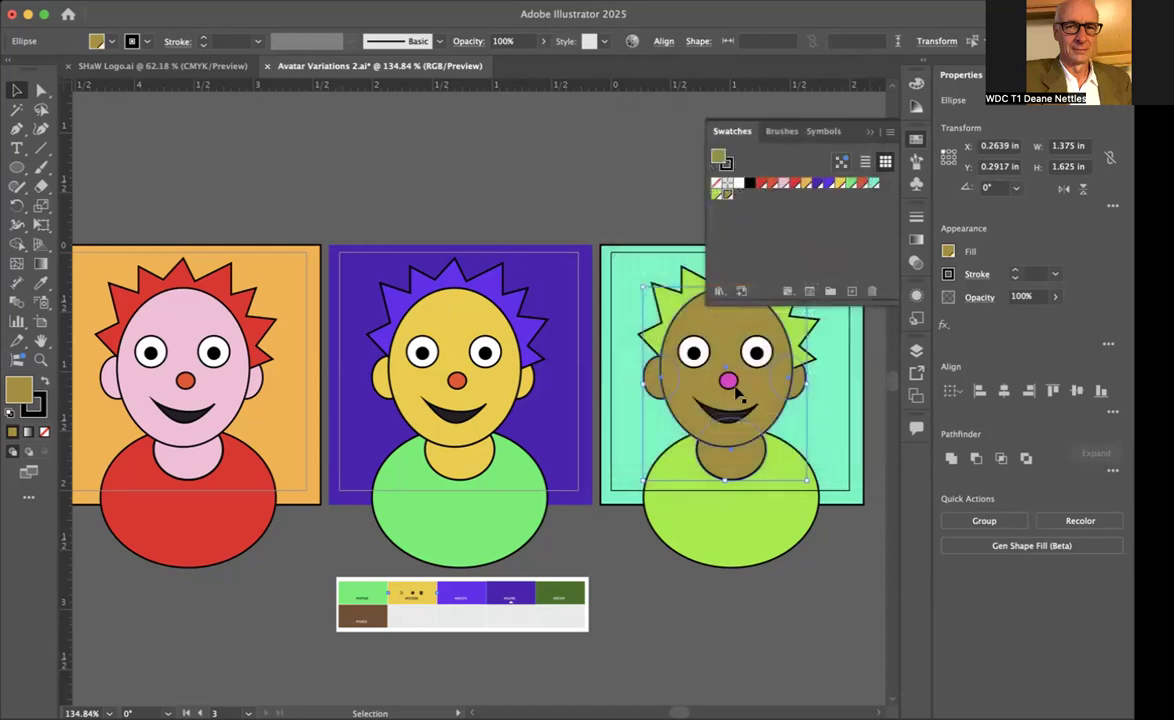
Save the magenta R=240 G=54 B=209 of the third avatar's nose as a new global swatch
{"action": "left_click", "coordinate": [728, 381]}
{"action": "left_click", "coordinate": [852, 291]}
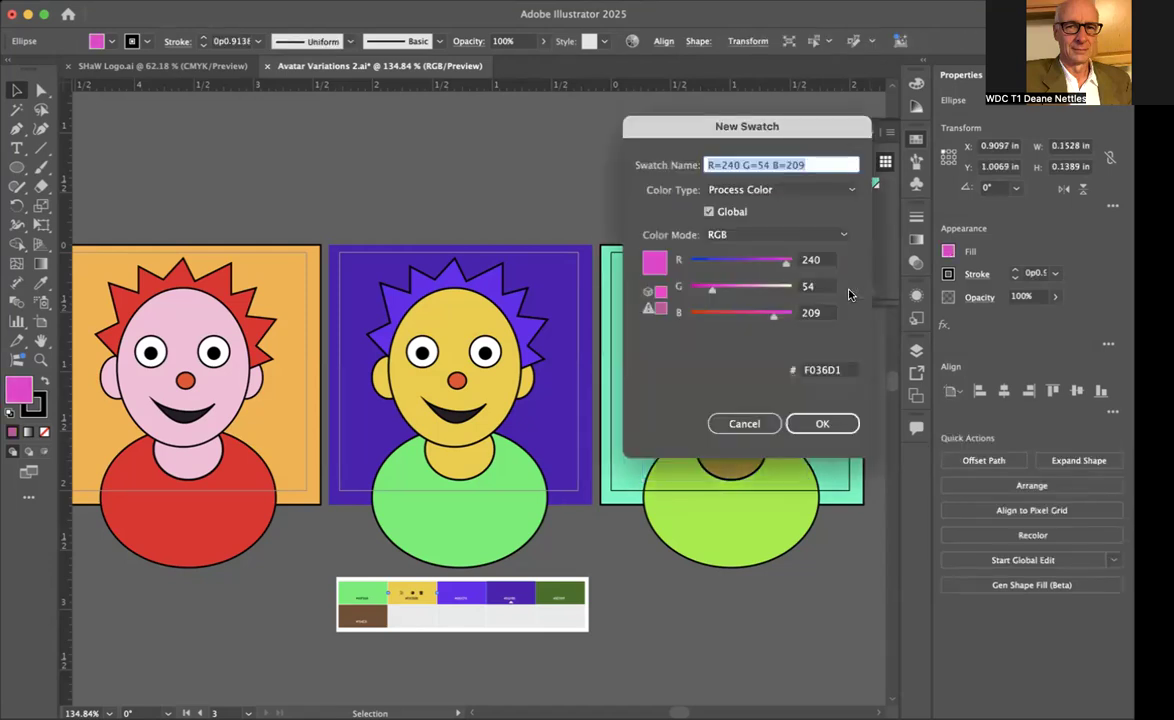
{"action": "left_click", "coordinate": [820, 423]}
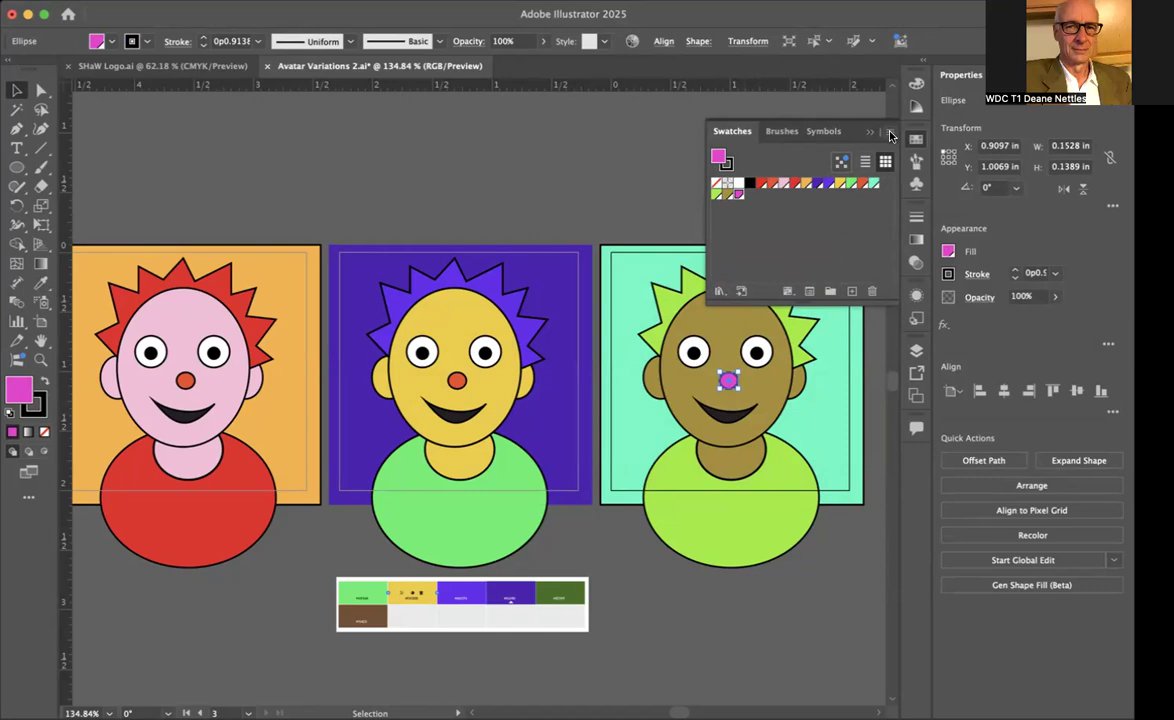
Select all unused swatches to check which colors are not linked, and clear the selection
{"action": "left_click", "coordinate": [890, 136]}
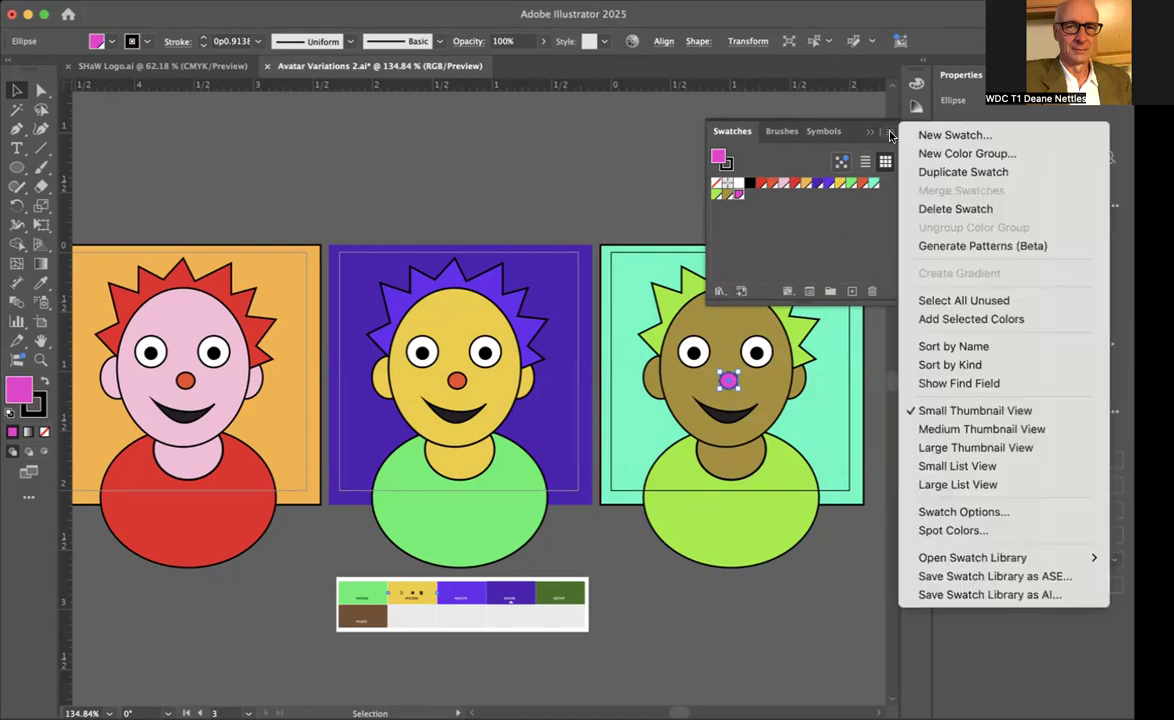
{"action": "left_click", "coordinate": [958, 300]}
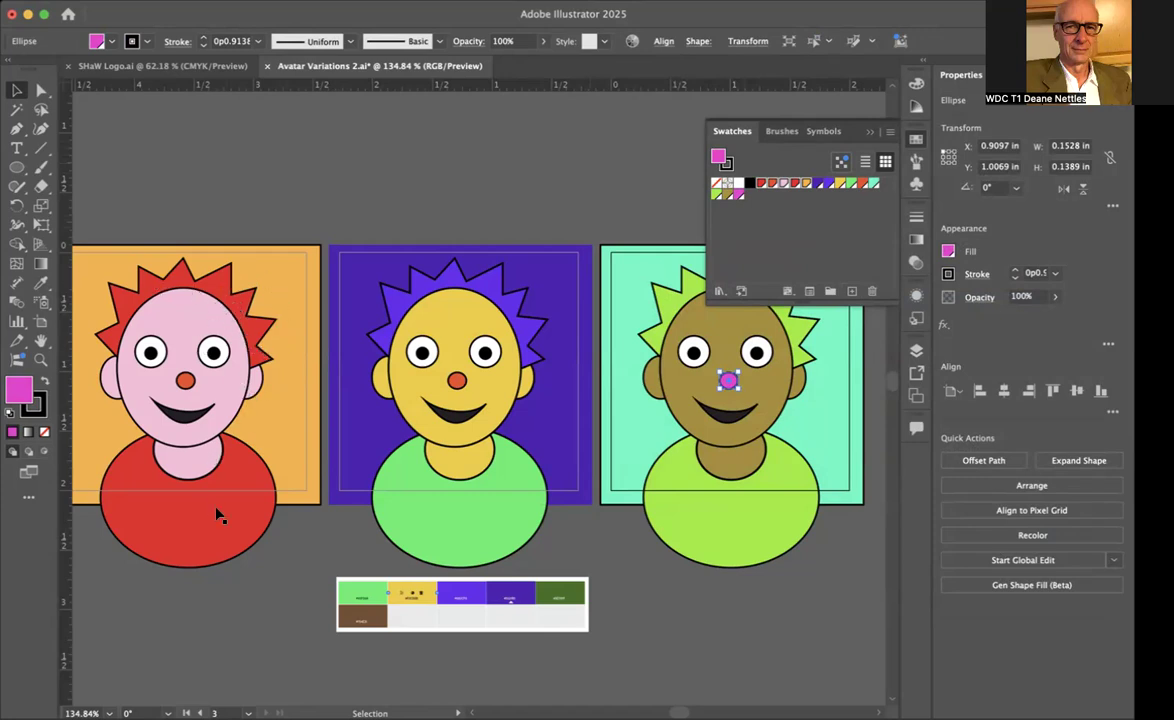
{"action": "left_click", "coordinate": [564, 150]}
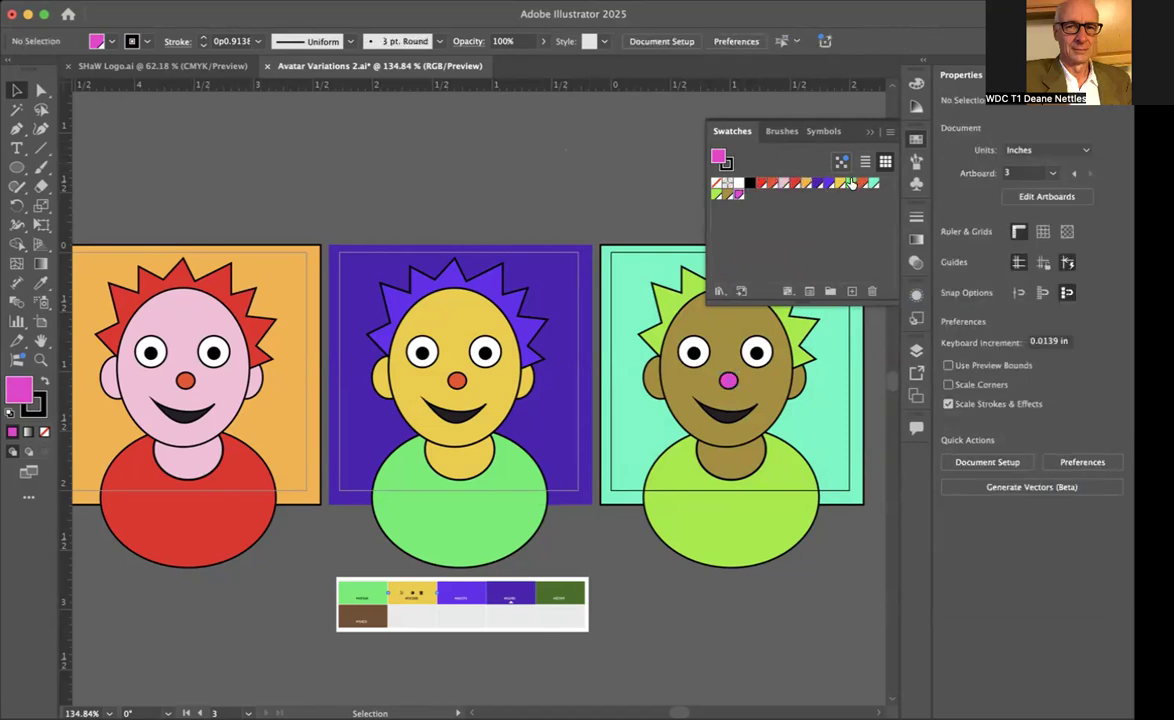
Try setting the green value of the second avatar's shirt swatch to 130 with the preview on
{"action": "double_click", "coordinate": [848, 183]}
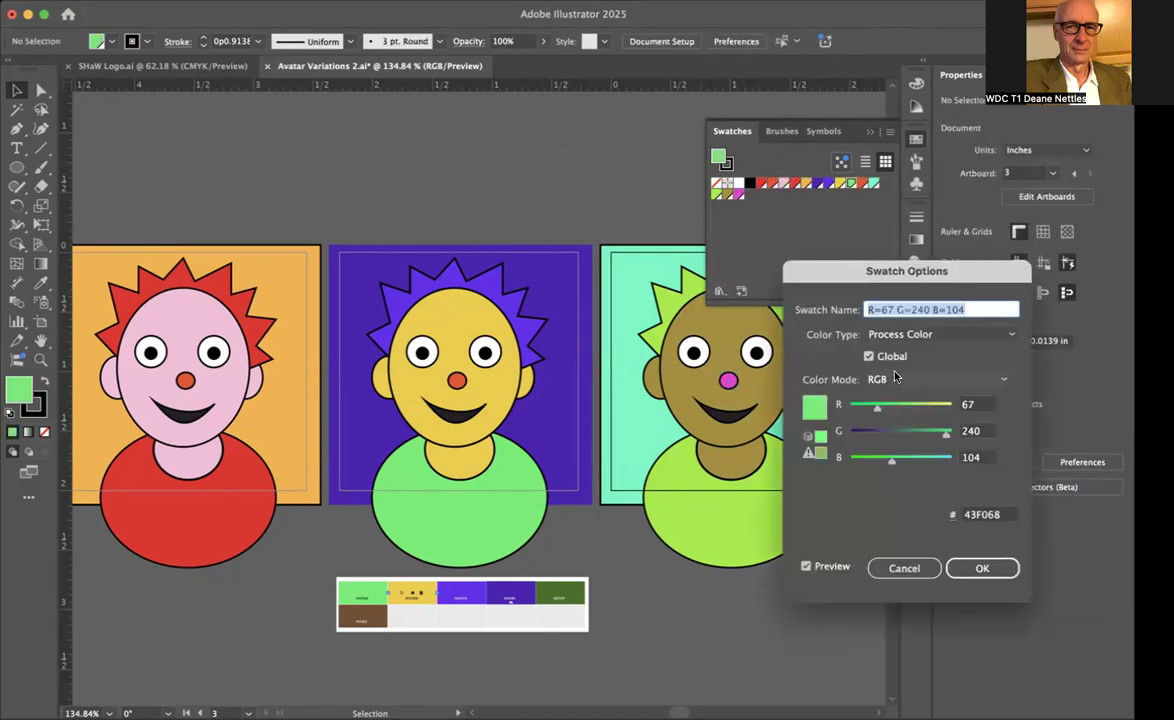
{"action": "left_click", "coordinate": [906, 433]}
{"action": "left_click_drag", "start_coordinate": [906, 433], "coordinate": [898, 433]}
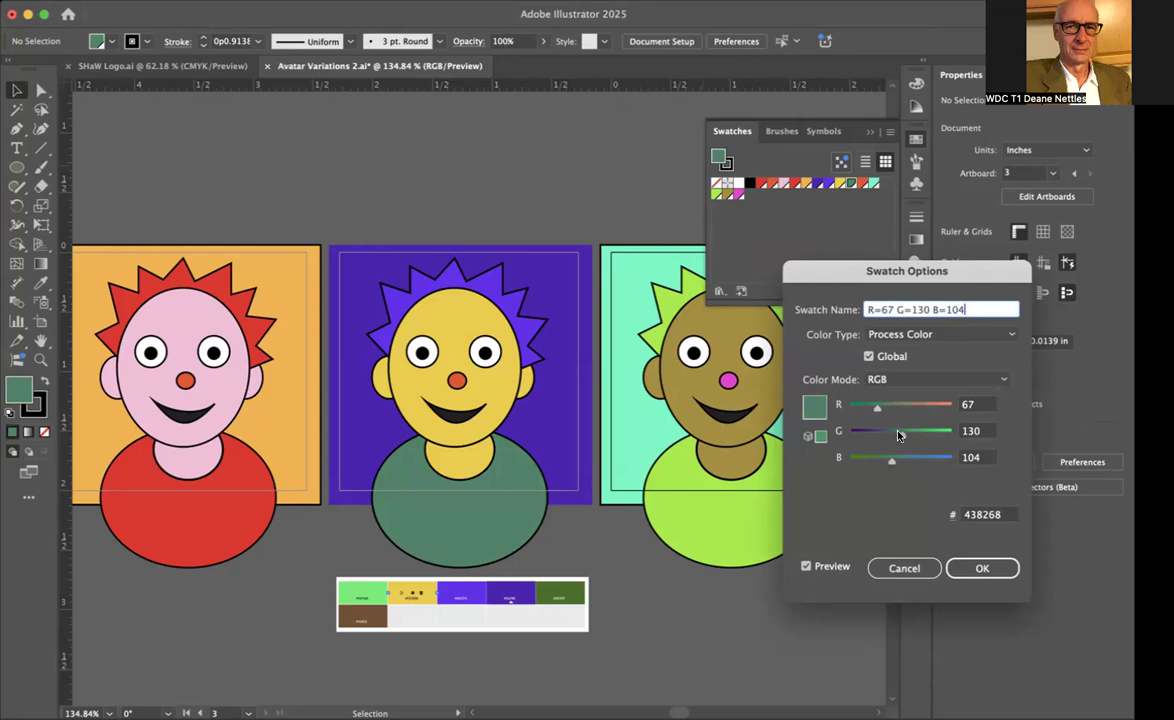
{"action": "left_click", "coordinate": [904, 568]}
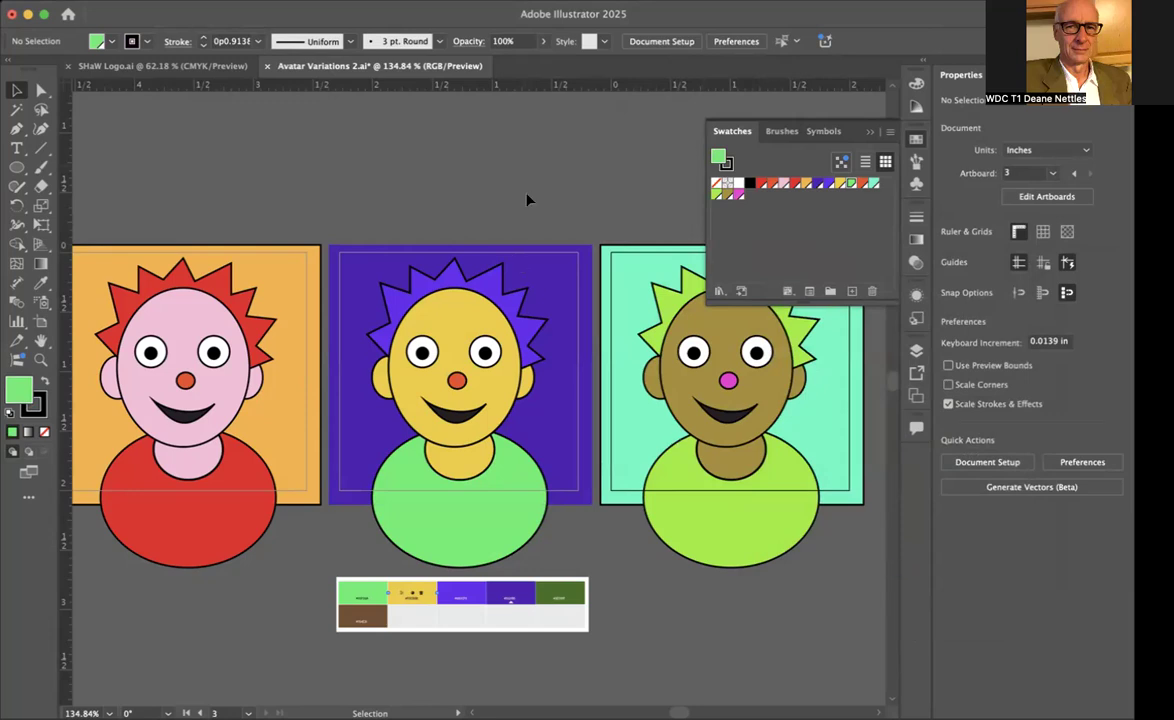
Collapse the swatches and save the avatar document
{"action": "left_click", "coordinate": [869, 132]}
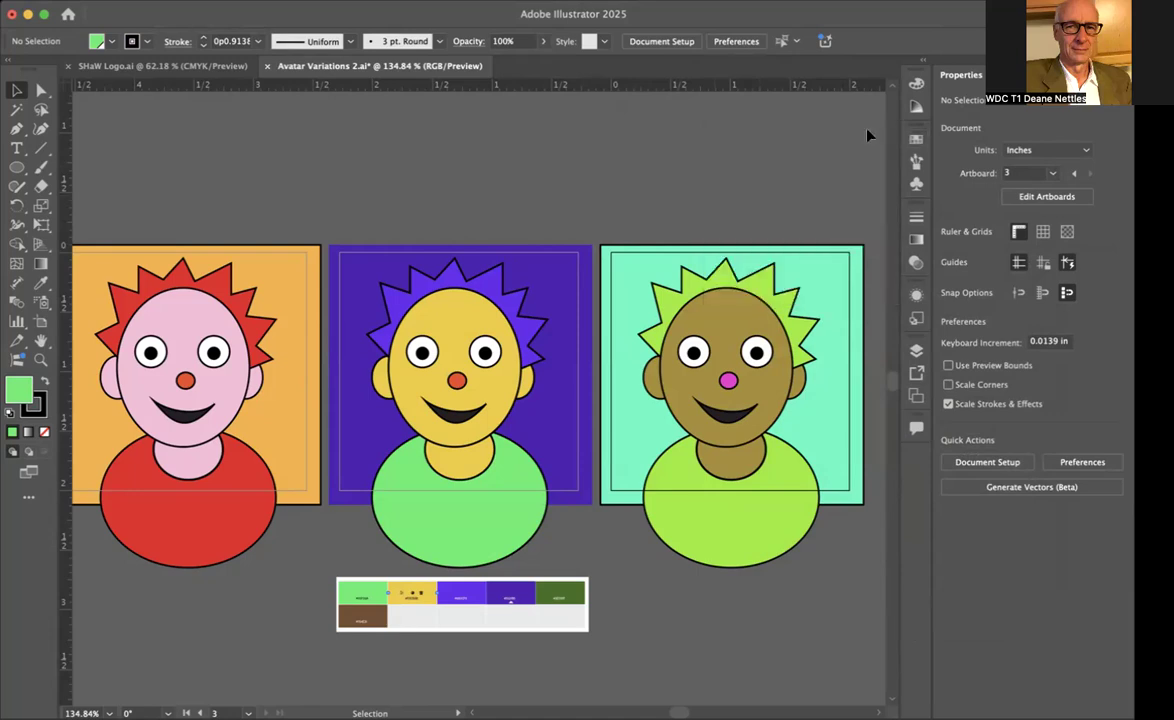
{"action": "key", "text": "a"}
{"action": "key", "text": "v"}
{"action": "left_click", "coordinate": [118, 2]}
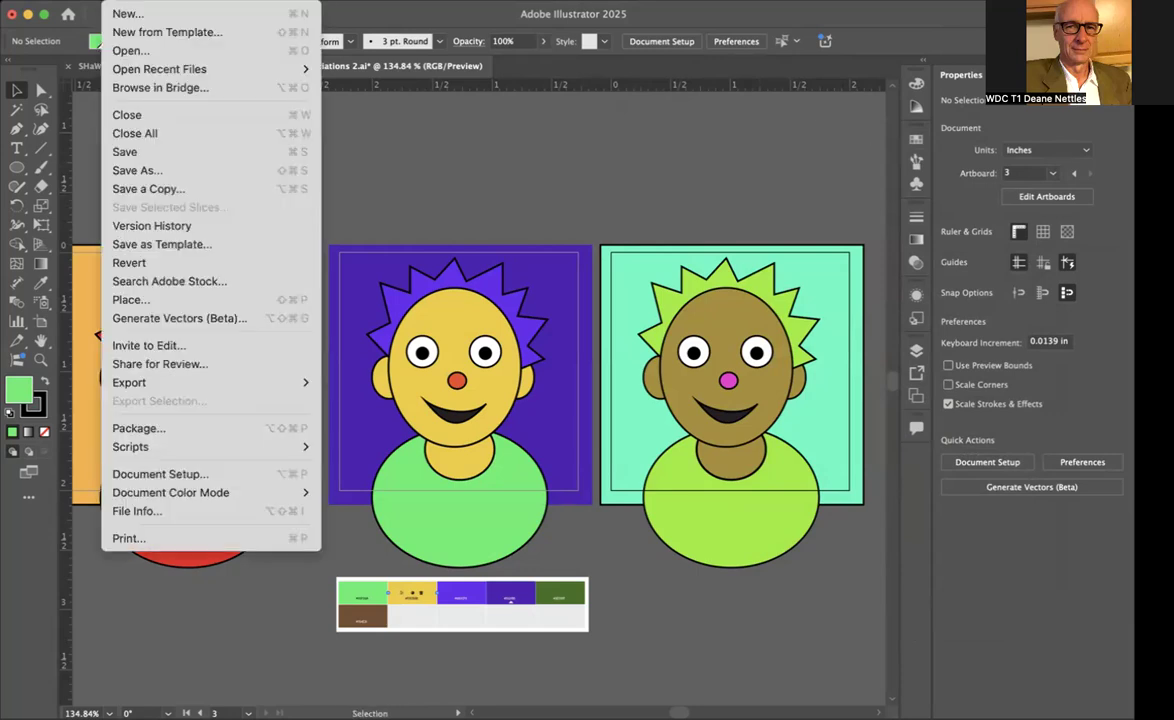
{"action": "left_click", "coordinate": [125, 156]}
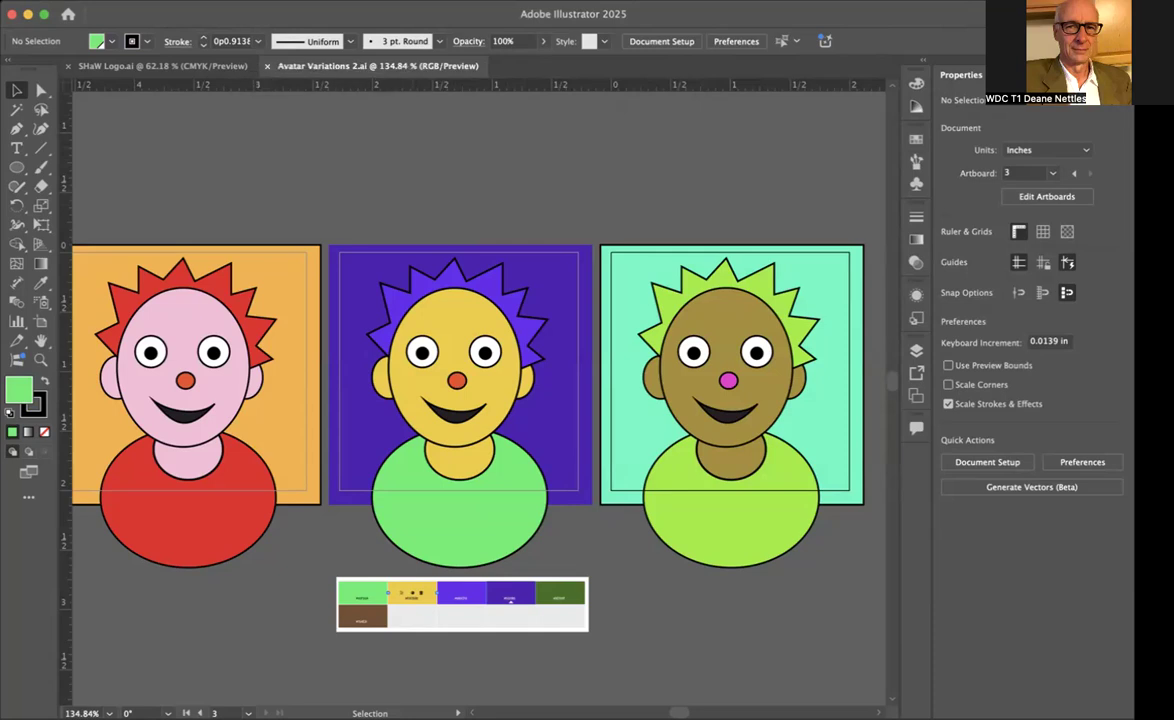
{"action": "left_click", "coordinate": [118, 1]}
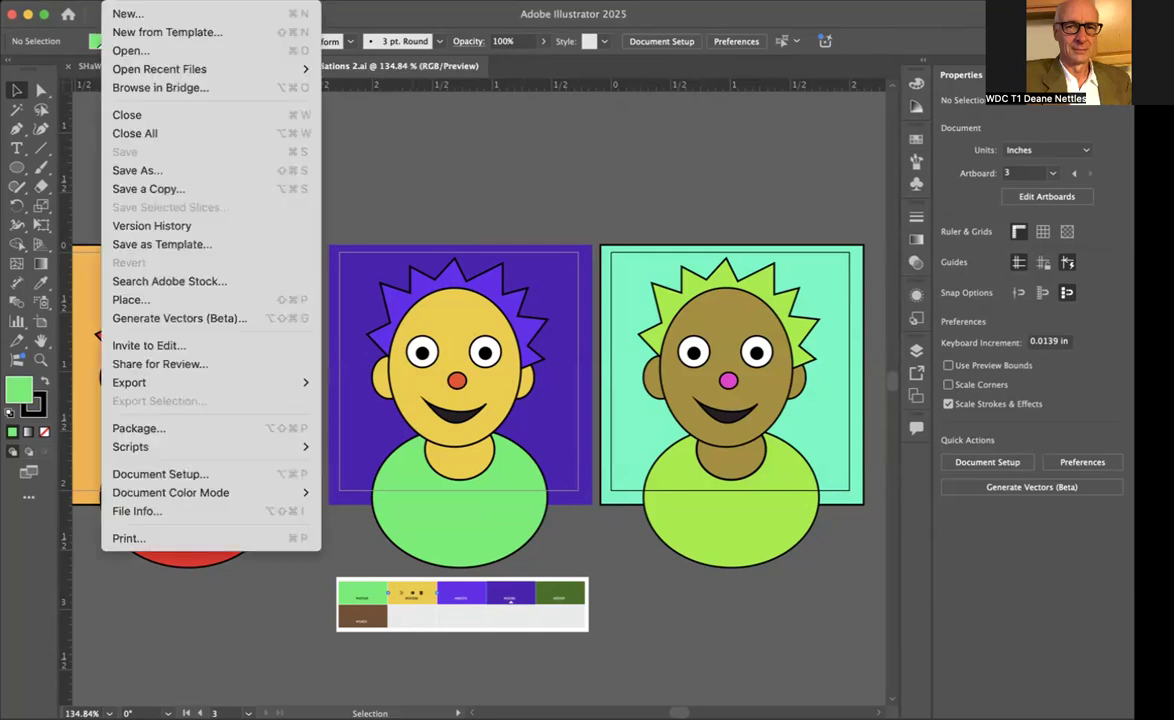
{"action": "left_click", "coordinate": [146, 172]}
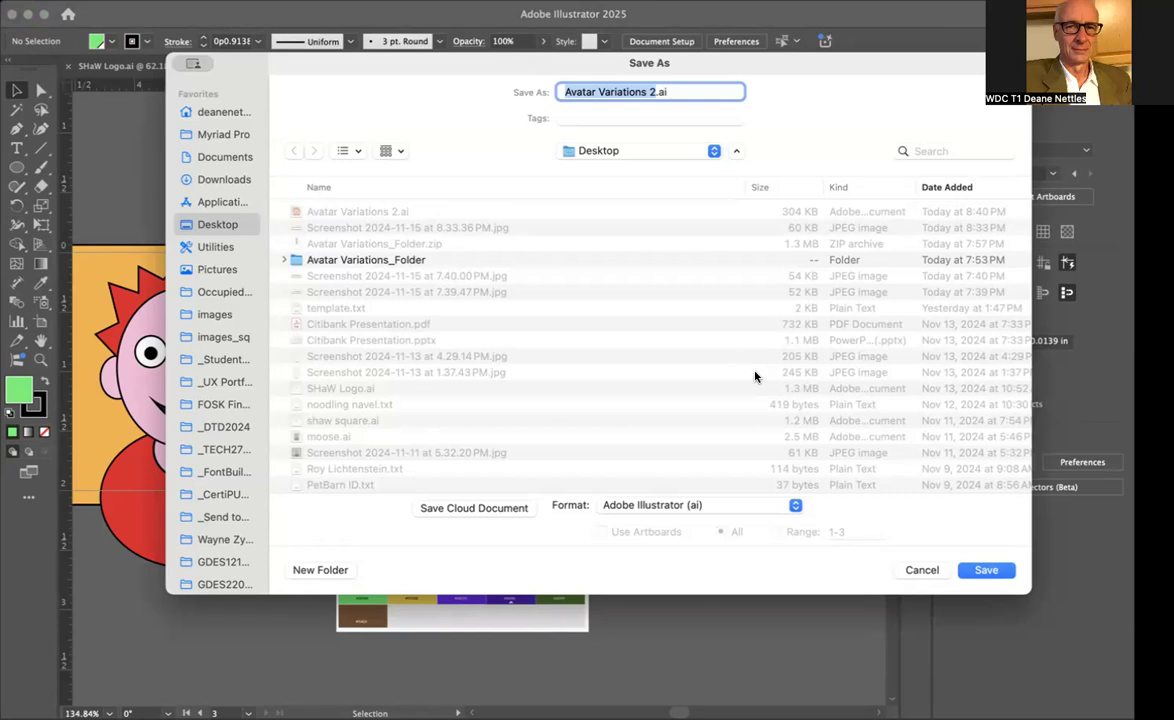
{"action": "left_click", "coordinate": [923, 571]}
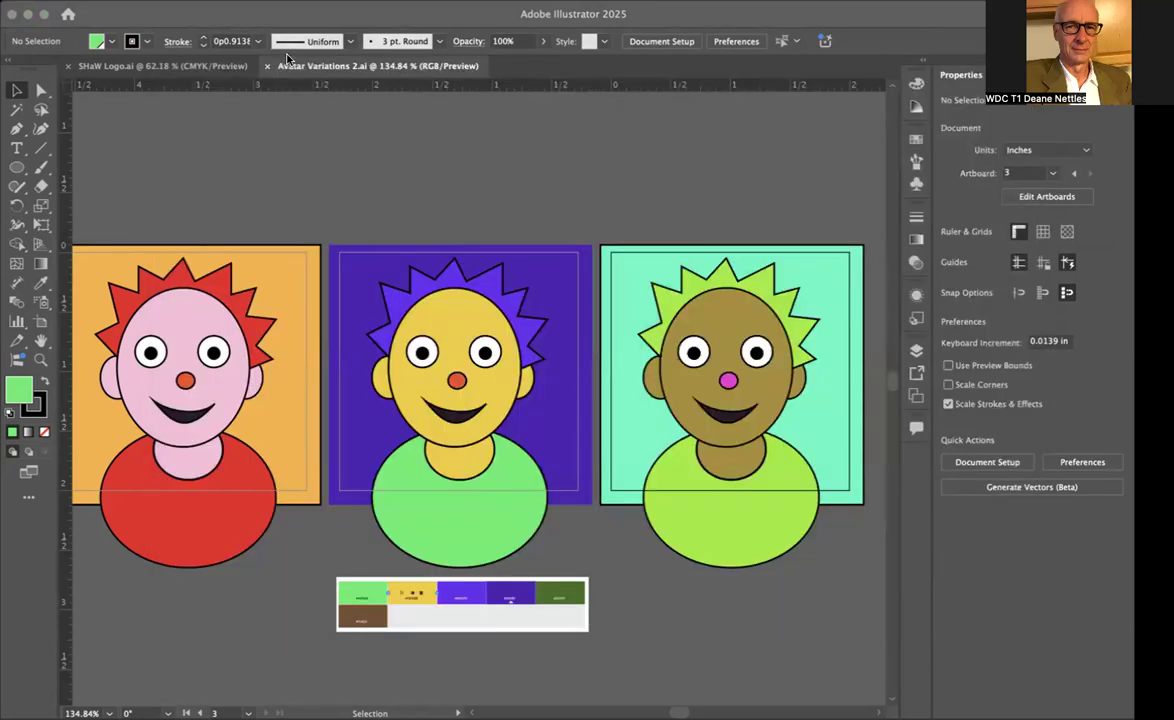
Save the document as Avatar Variations 2.ai, version Illustrator 2020, in a new Desktop folder named AvatarVariations2
{"action": "left_click", "coordinate": [115, 1]}
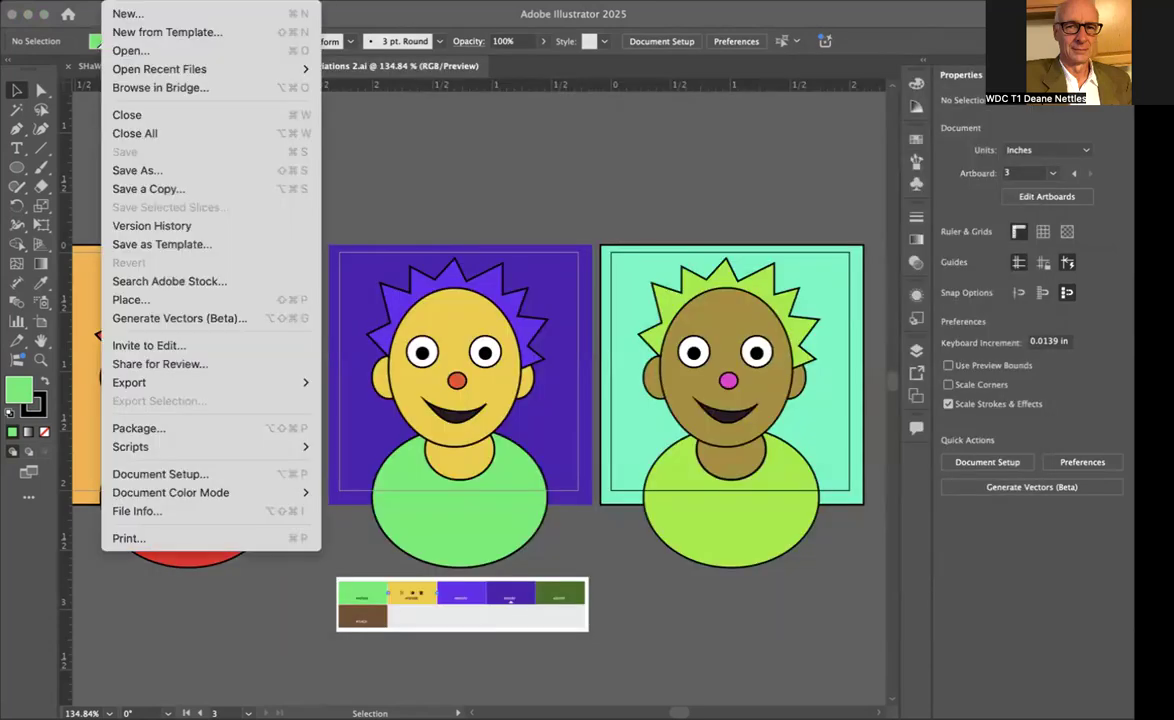
{"action": "left_click", "coordinate": [126, 172]}
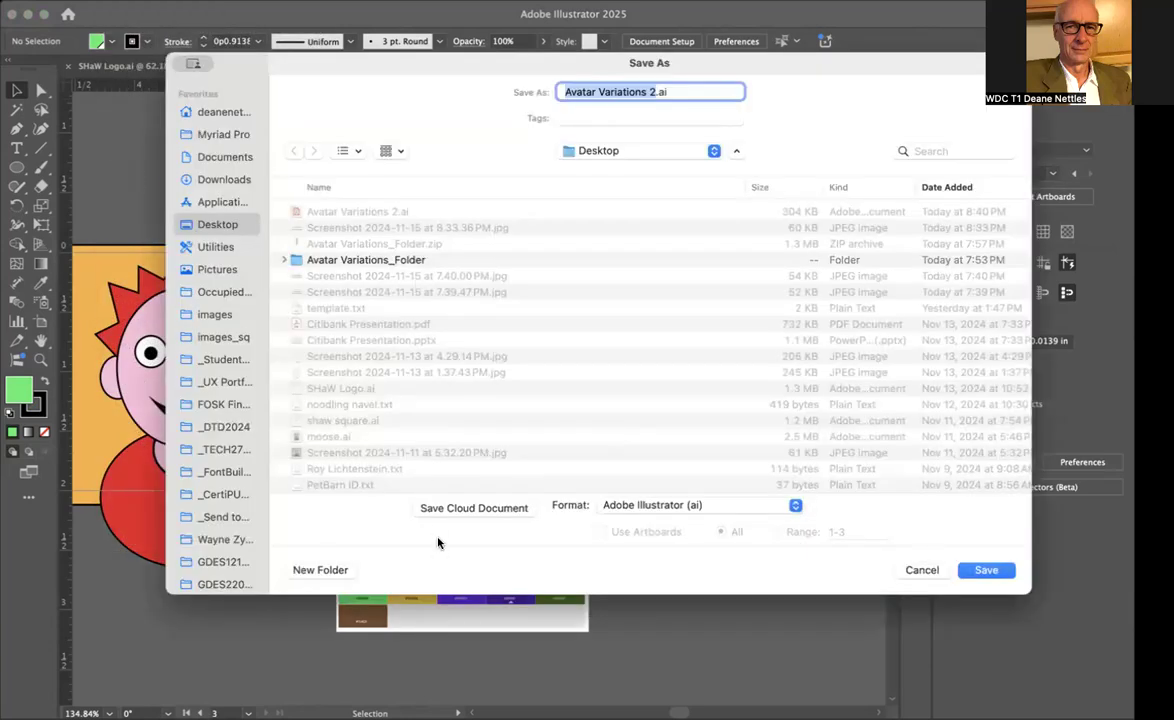
{"action": "left_click", "coordinate": [322, 569]}
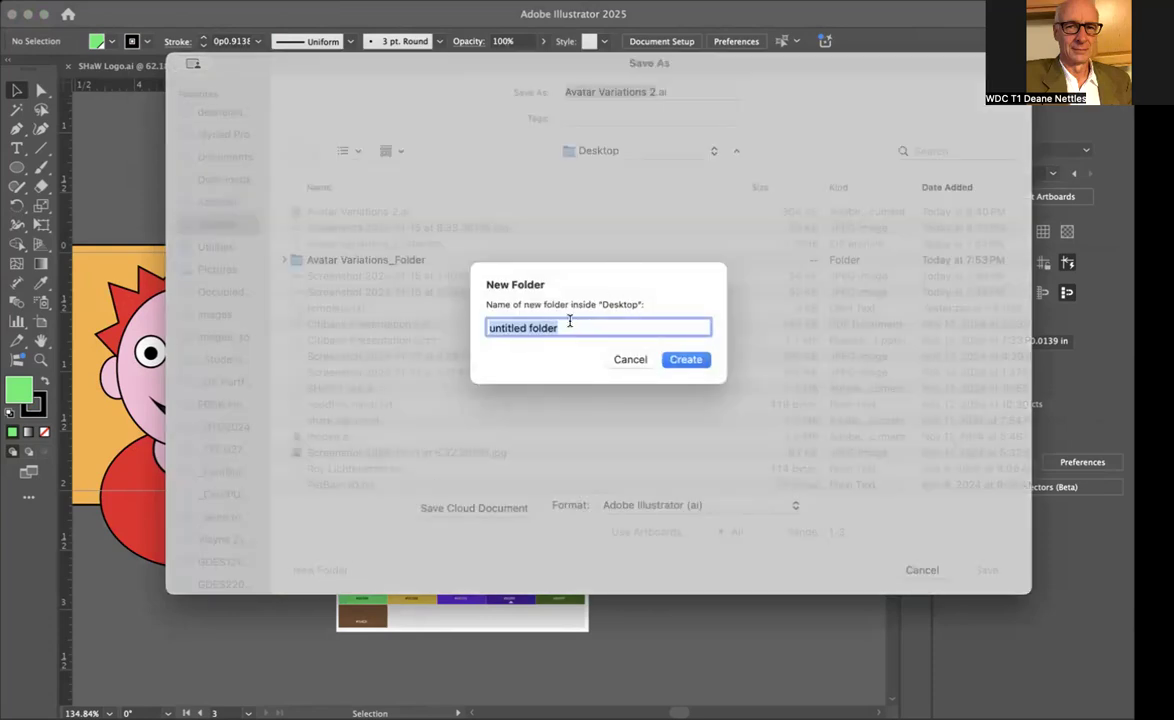
{"action": "type", "text": "AvatarVariations2"}
{"action": "left_click", "coordinate": [679, 362]}
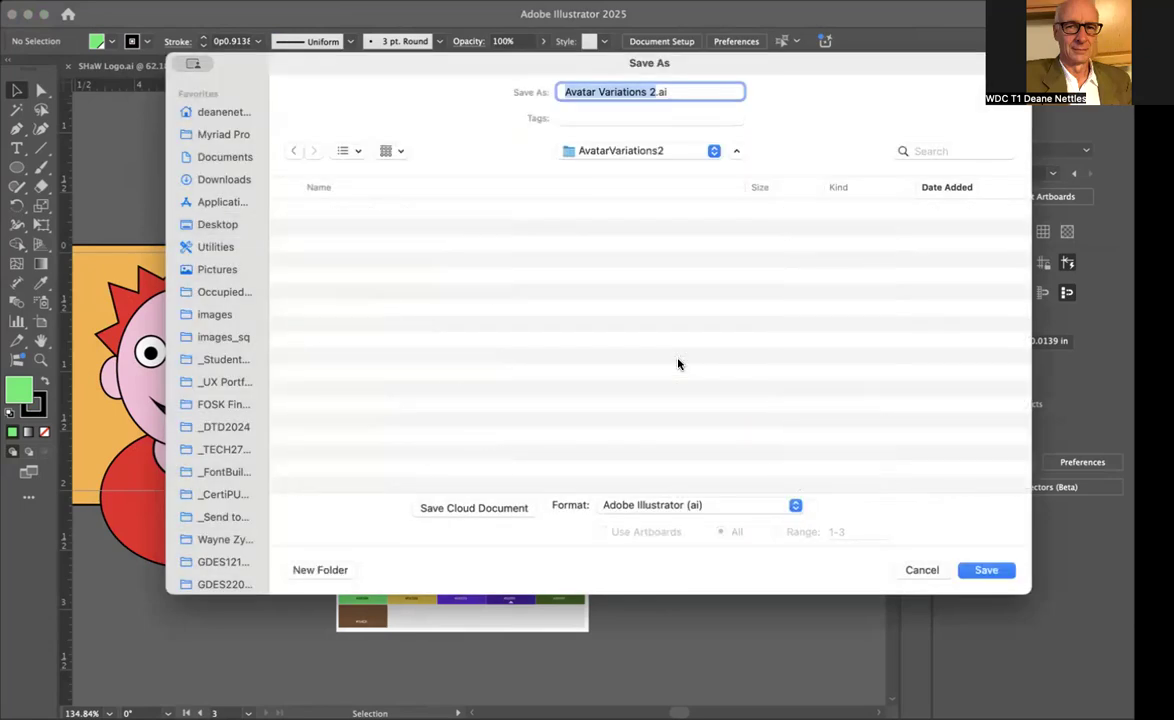
{"action": "left_click", "coordinate": [985, 570]}
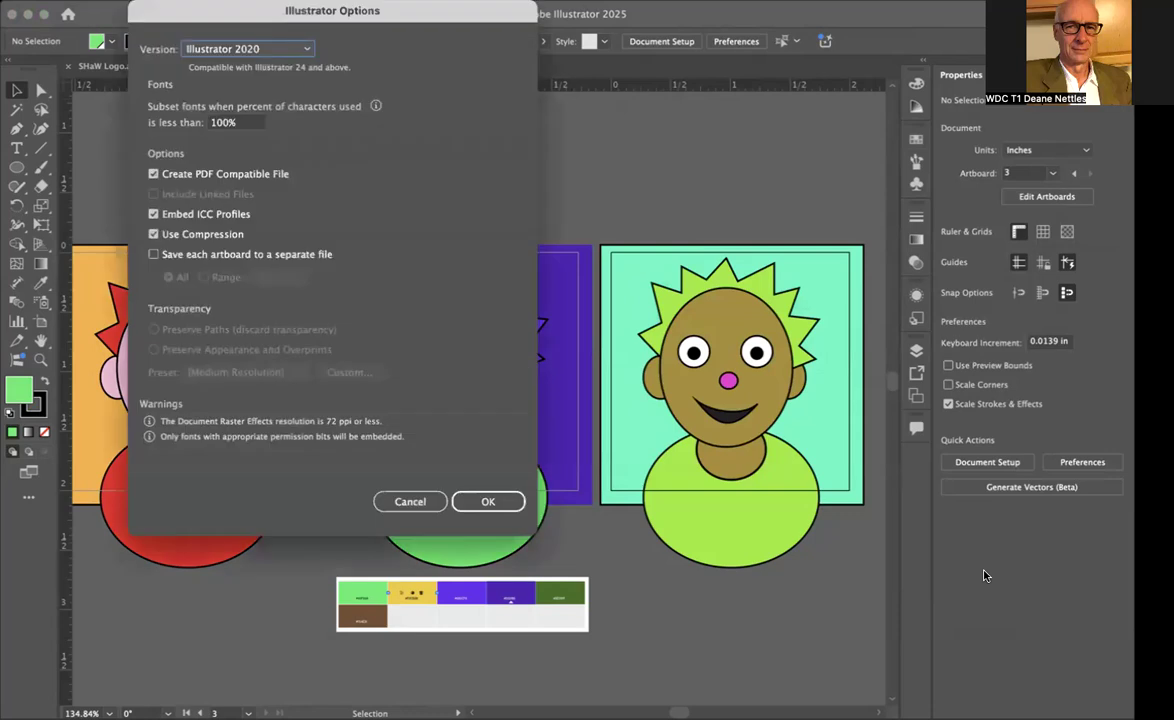
{"action": "left_click", "coordinate": [478, 501]}
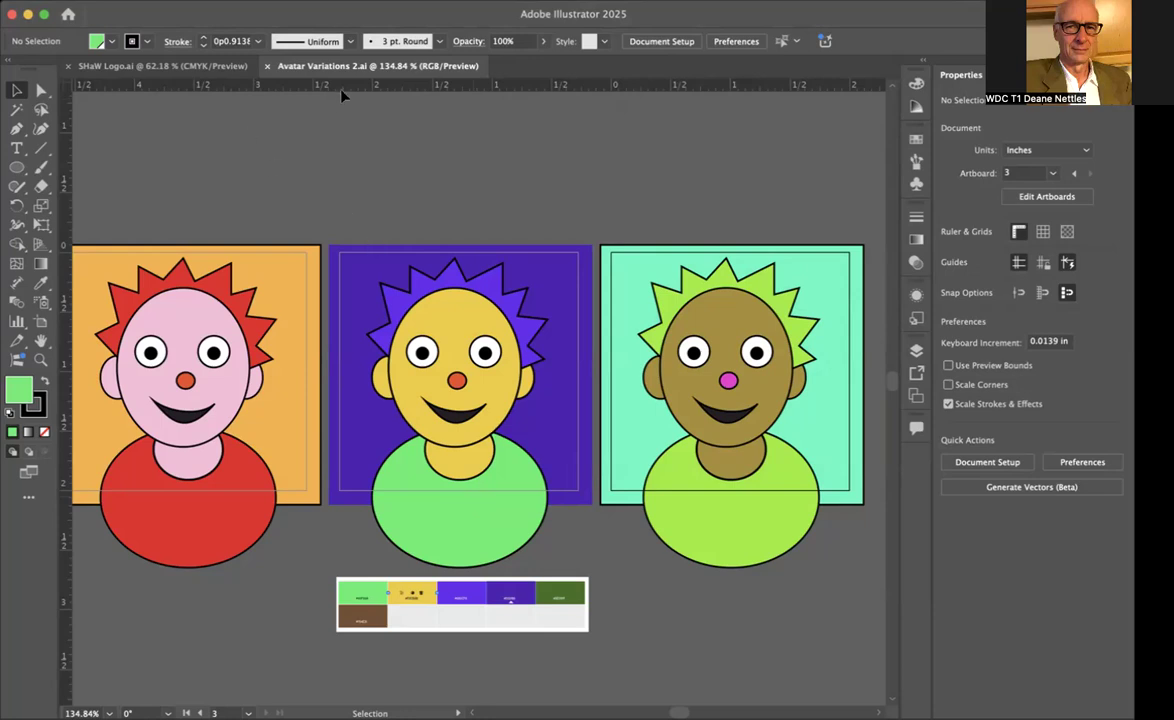
Save the document as Avatar Variations 2.eps in the AvatarVariations2 folder, using artboards and the Illustrator 2020 EPS version
{"action": "left_click", "coordinate": [125, 2]}
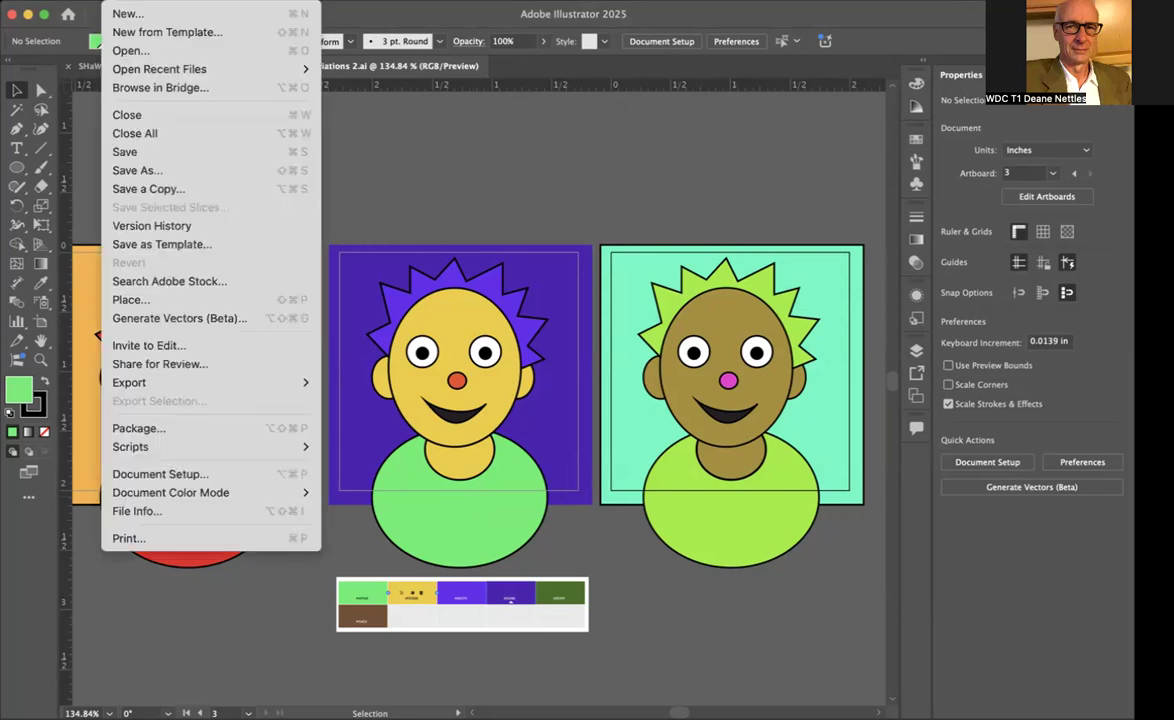
{"action": "left_click", "coordinate": [137, 168]}
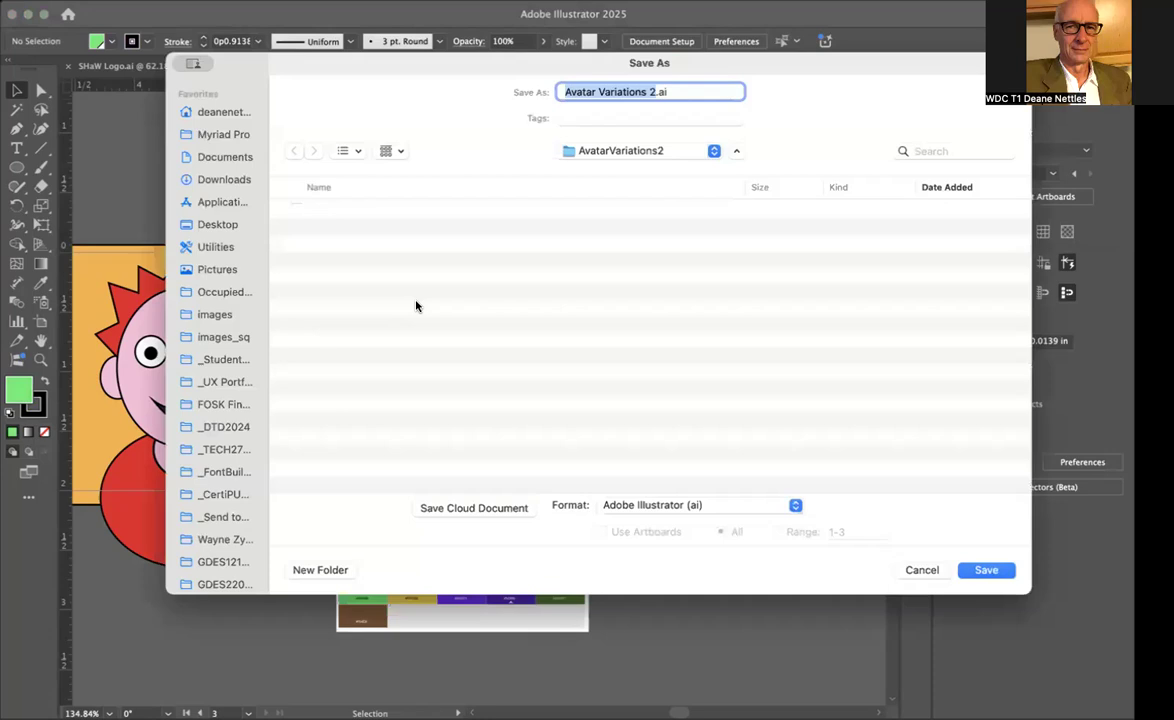
{"action": "left_click", "coordinate": [647, 508]}
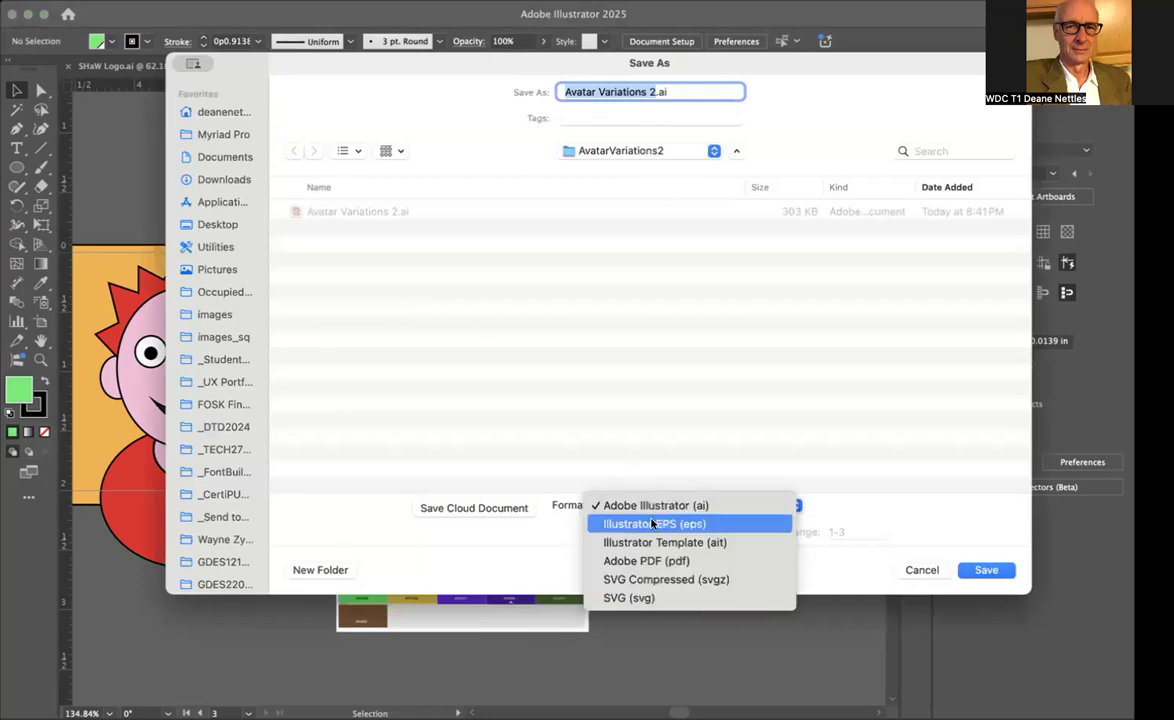
{"action": "left_click", "coordinate": [651, 523]}
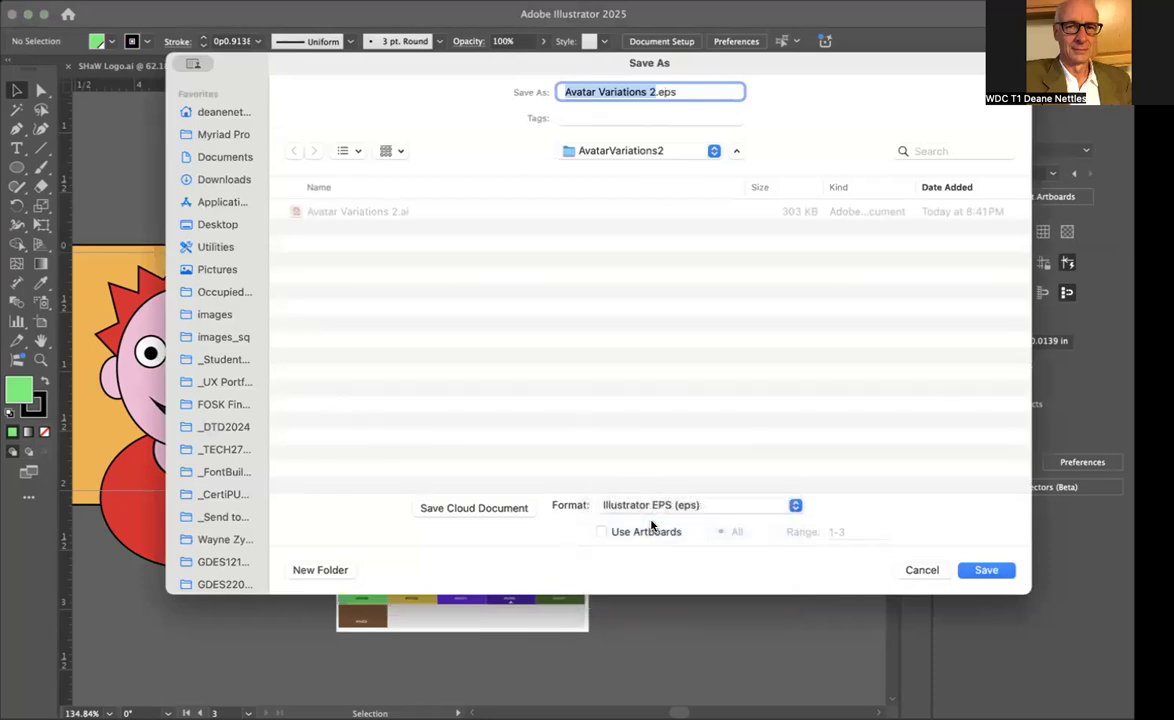
{"action": "left_click", "coordinate": [601, 531]}
{"action": "left_click", "coordinate": [986, 570]}
{"action": "left_click", "coordinate": [740, 524]}
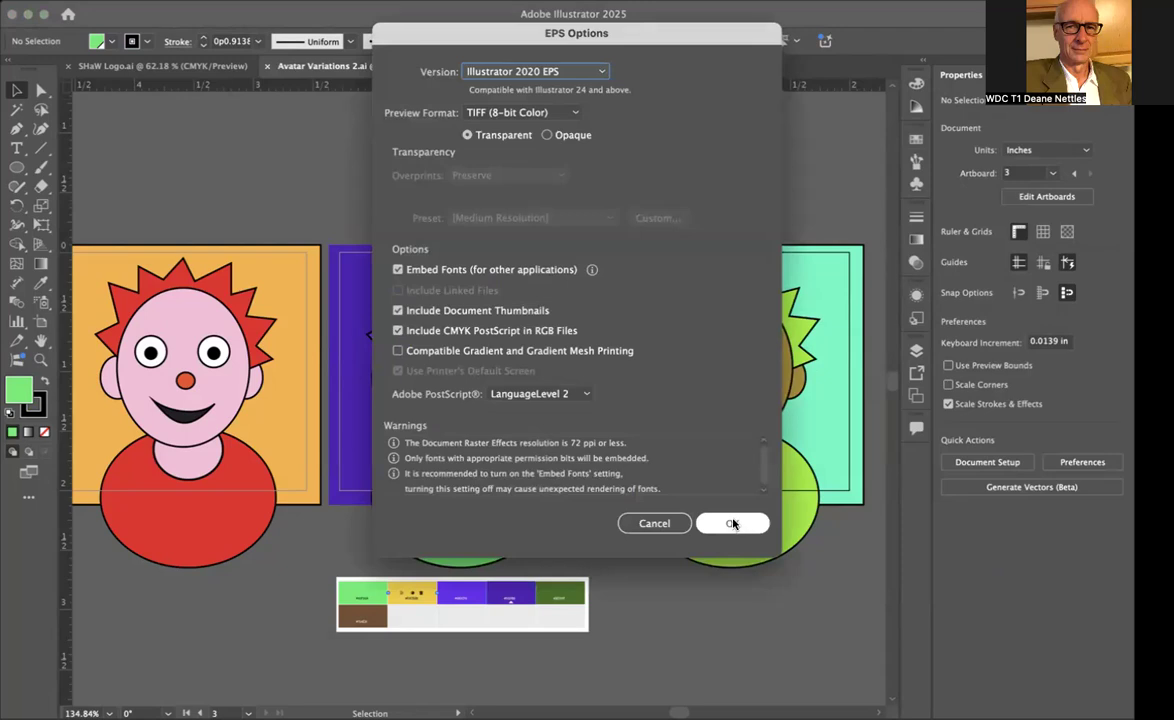
{"action": "left_click", "coordinate": [732, 523]}
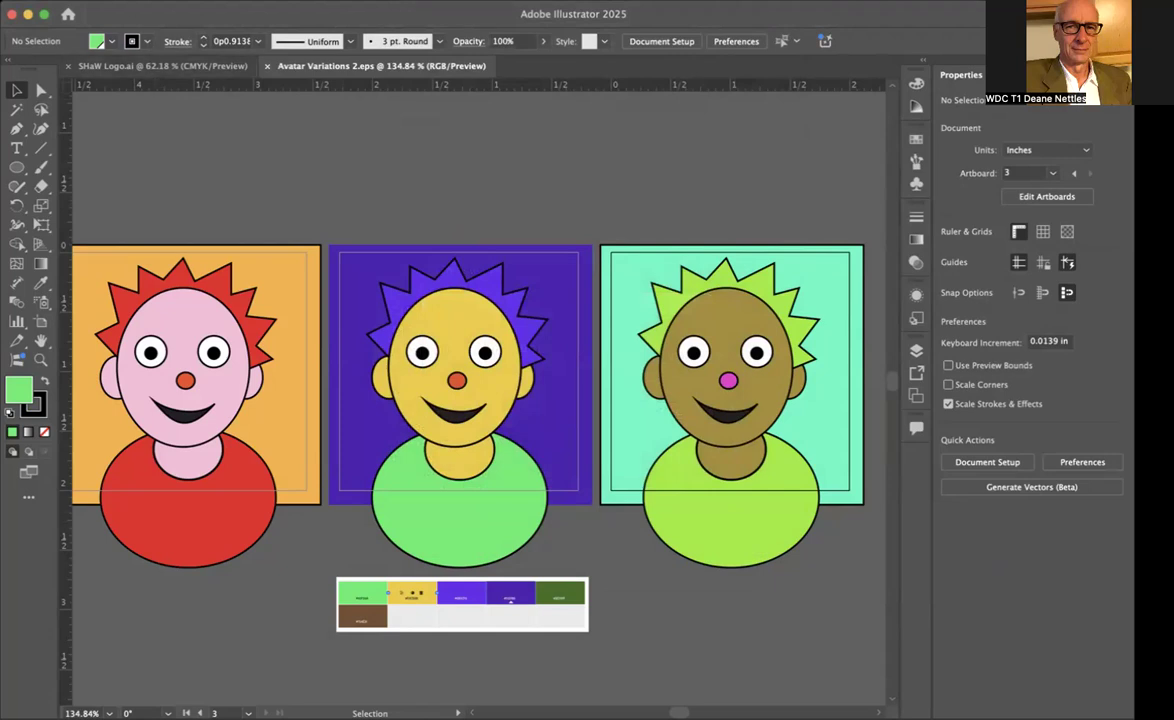
Export all three artboards for screens as 1x JPG 80 files with the -80 suffix, without sub-folders, into the AvatarVariations2 folder
{"action": "left_click", "coordinate": [113, 1]}
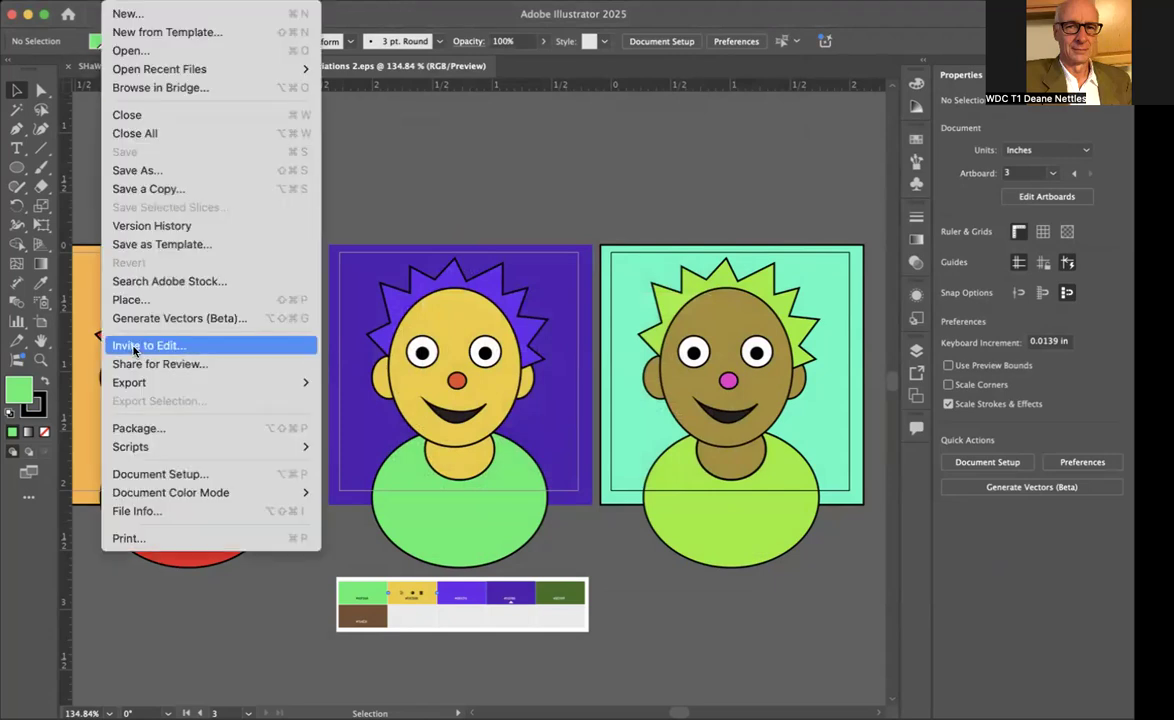
{"action": "mouse_move", "coordinate": [138, 390]}
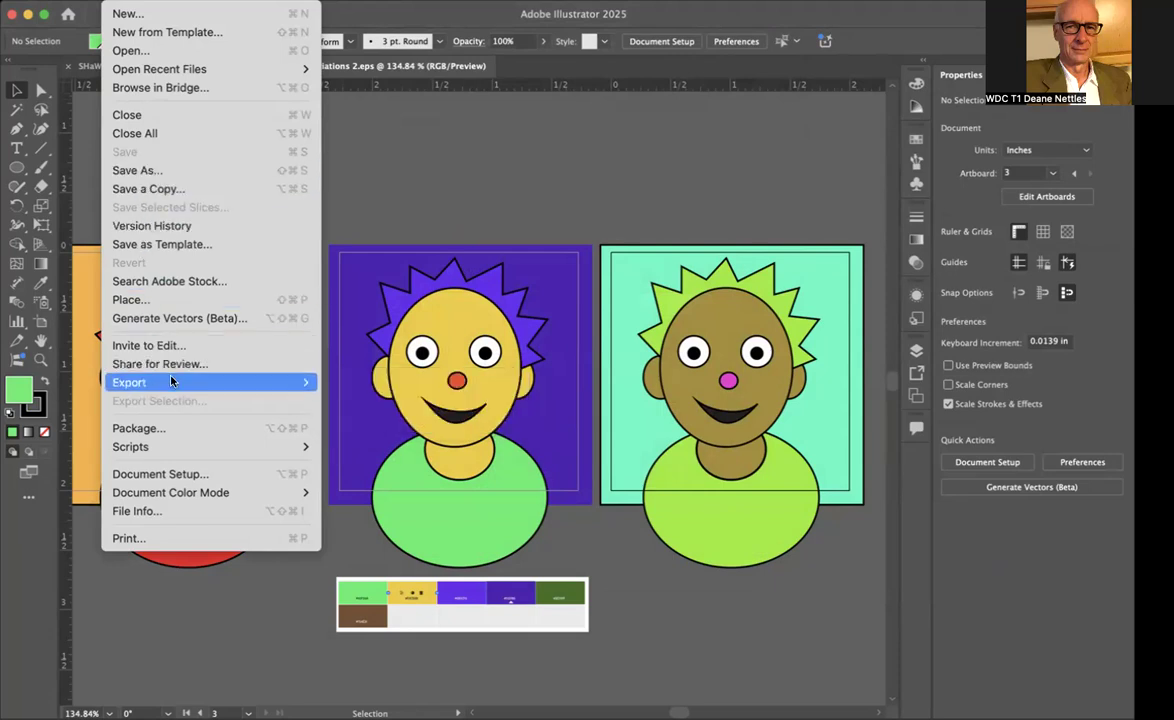
{"action": "mouse_move", "coordinate": [171, 381]}
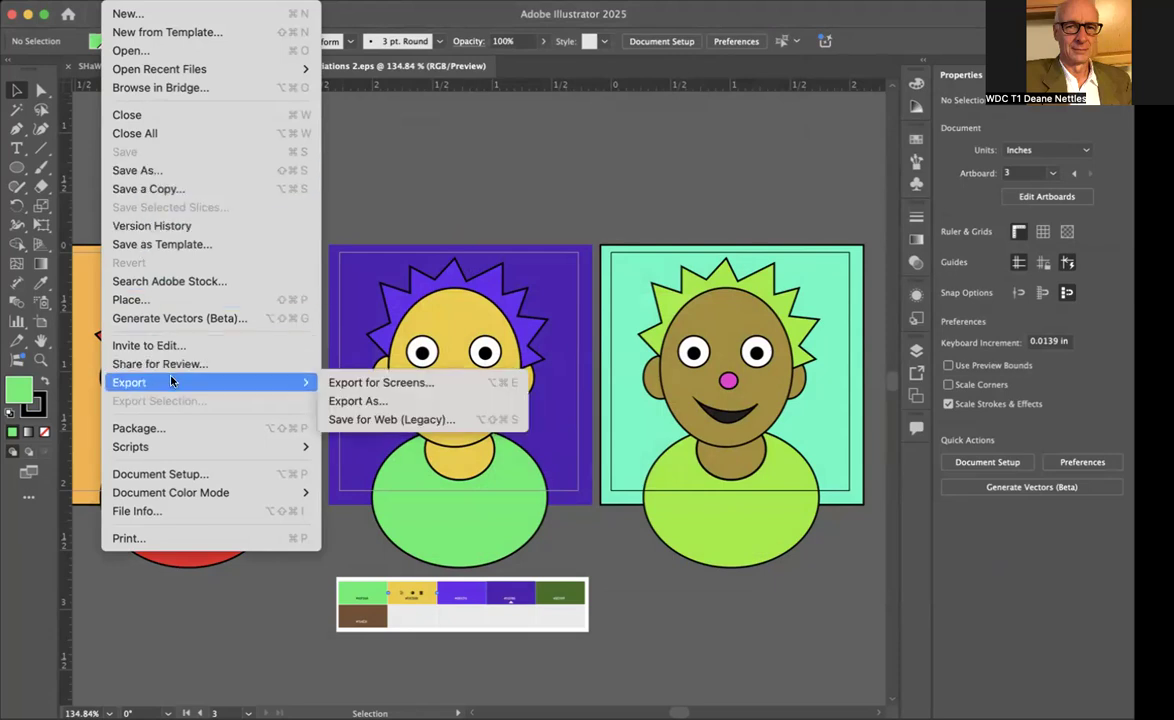
{"action": "left_click", "coordinate": [380, 383]}
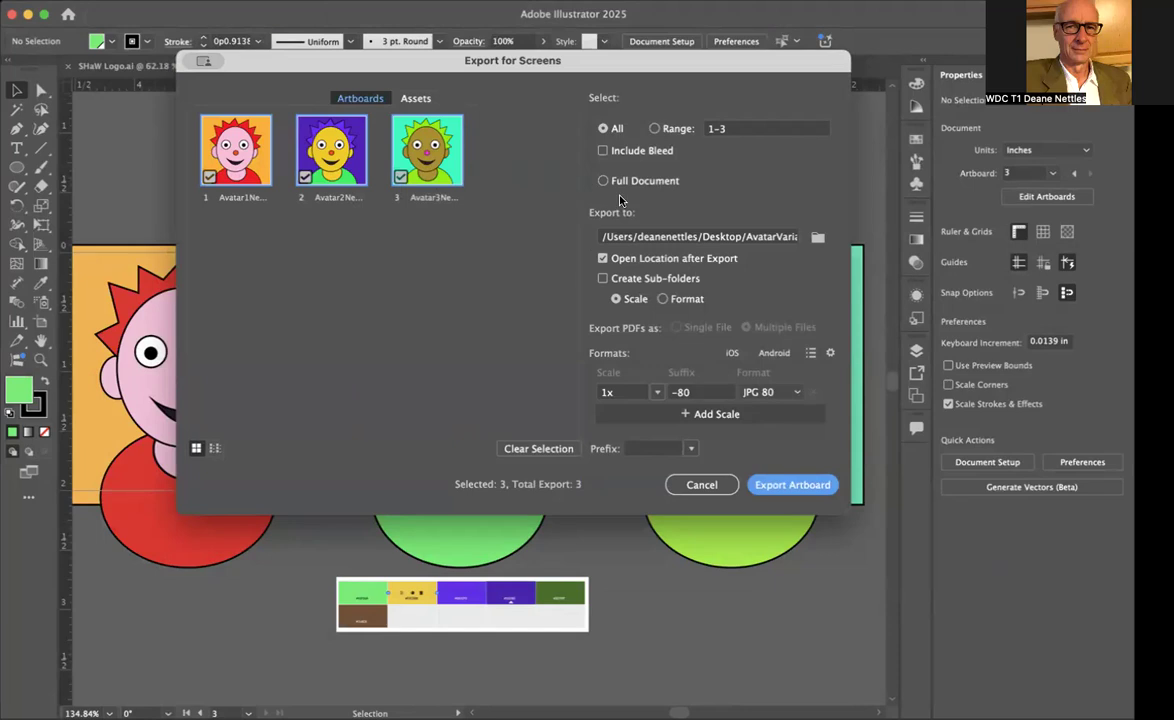
{"action": "left_click", "coordinate": [602, 279]}
{"action": "left_click", "coordinate": [797, 392]}
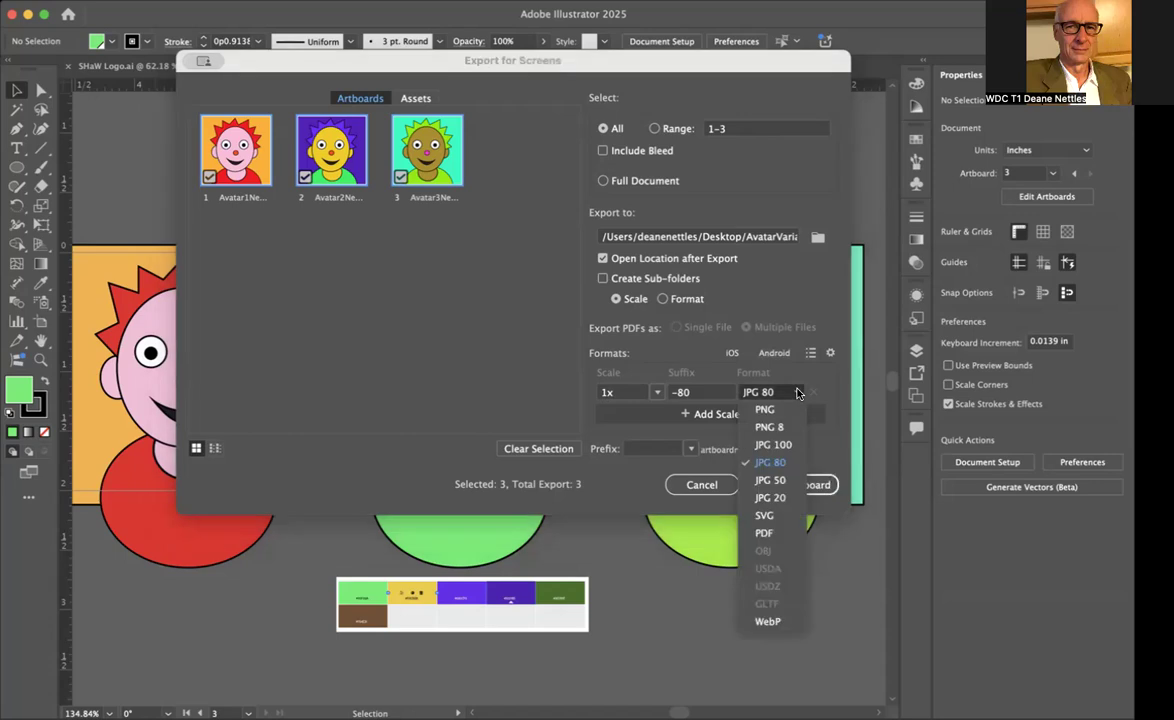
{"action": "left_click", "coordinate": [822, 449]}
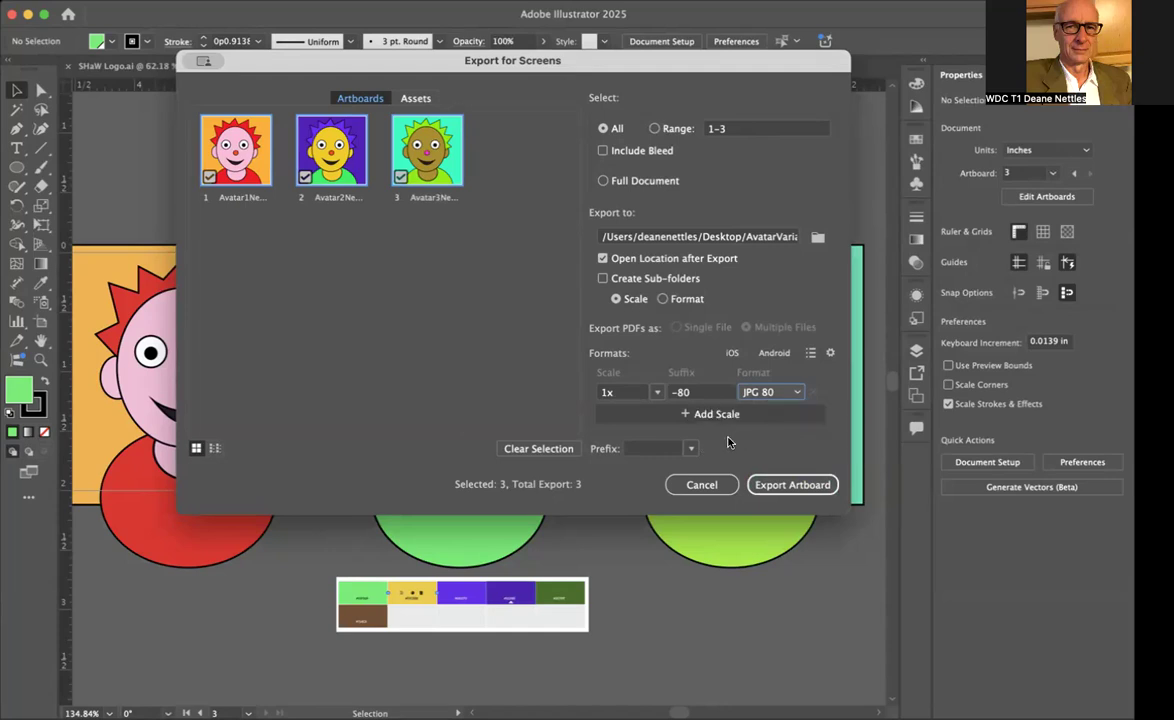
{"action": "left_click", "coordinate": [781, 486]}
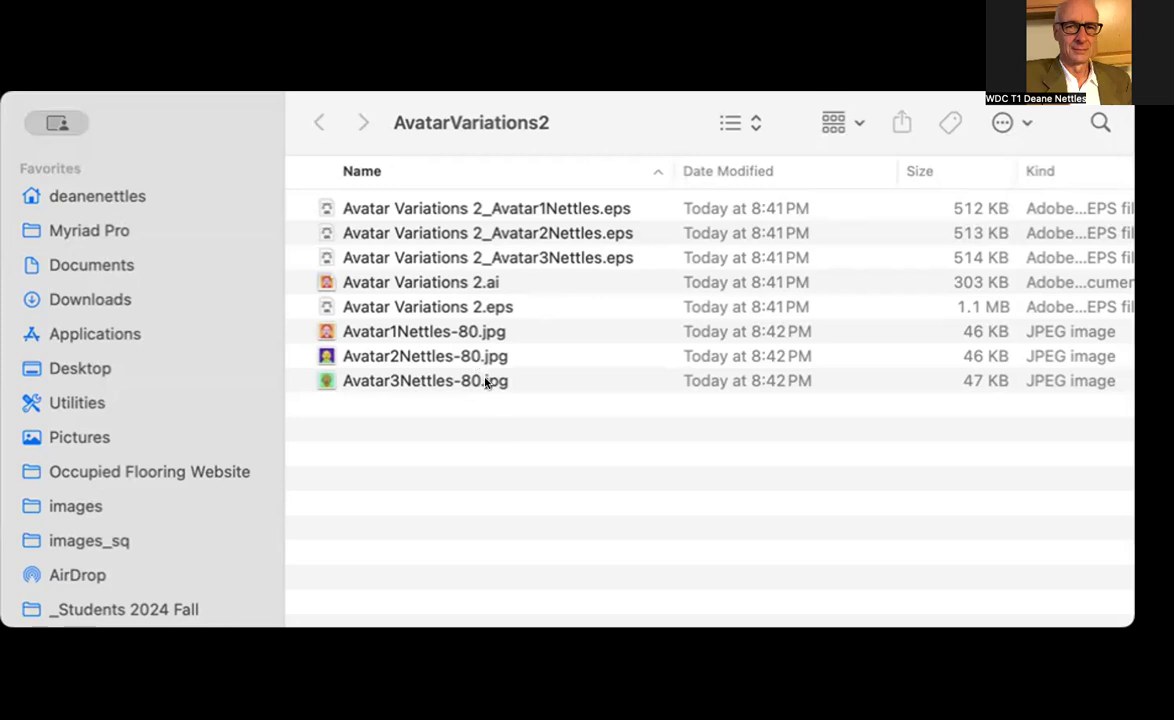
Open Avatar Variations 2.ai from the AvatarVariations2 folder in Finder
{"action": "left_click", "coordinate": [461, 207]}
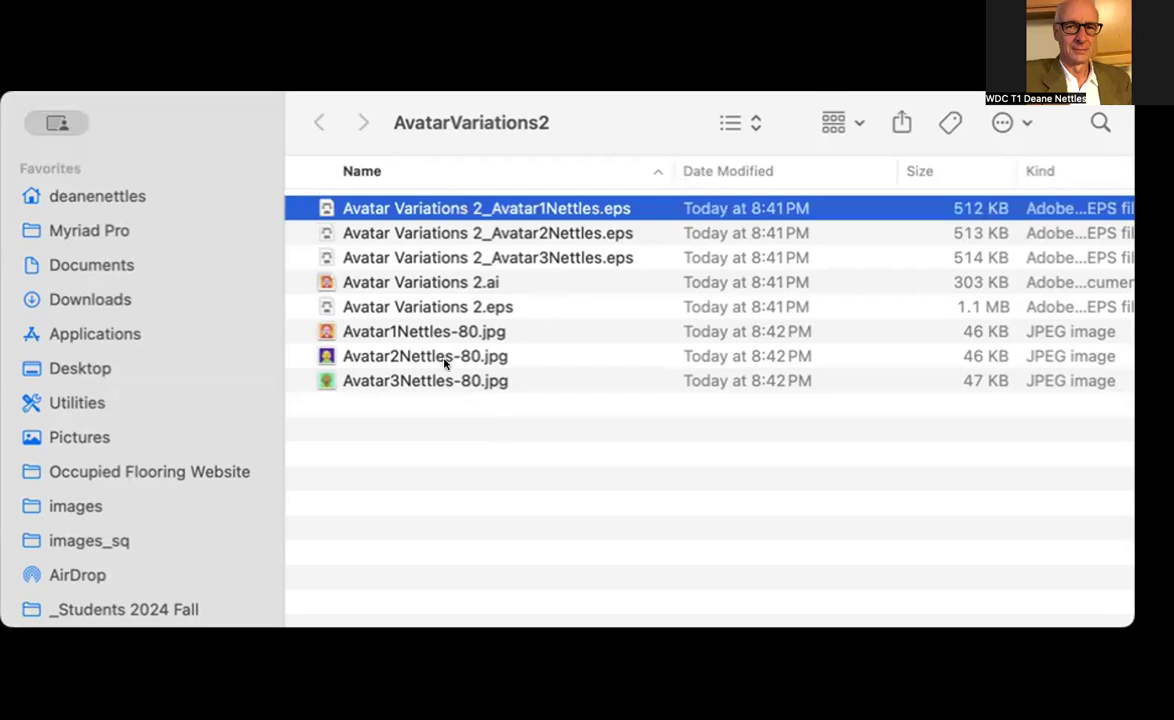
{"action": "left_click", "coordinate": [443, 421]}
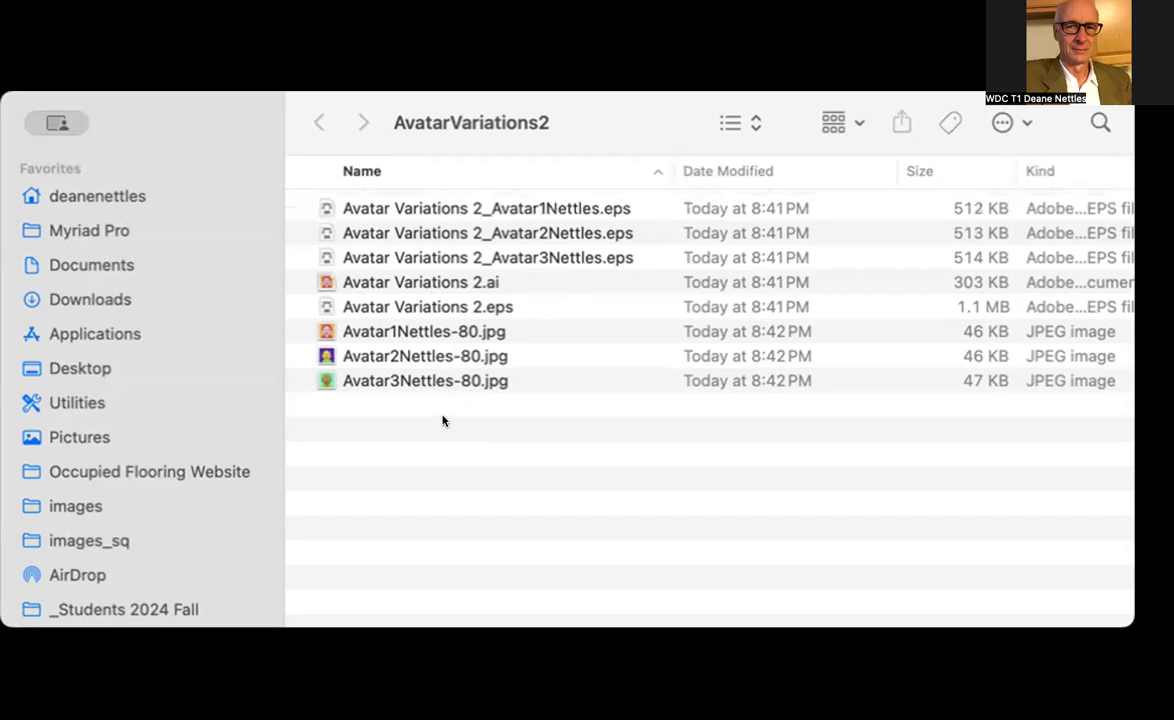
{"action": "double_click", "coordinate": [426, 283]}
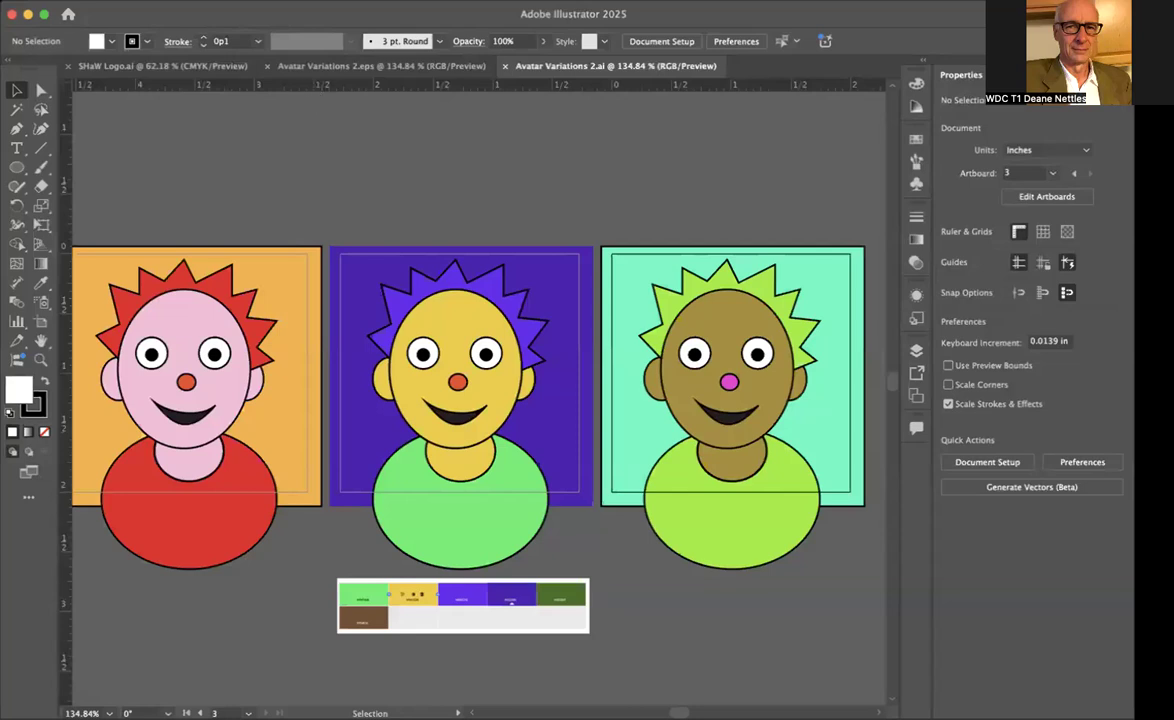
Package the document into Avatar Variations 2_Folder inside AvatarVariations2, copying links and fonts and creating a report
{"action": "left_click", "coordinate": [121, 2]}
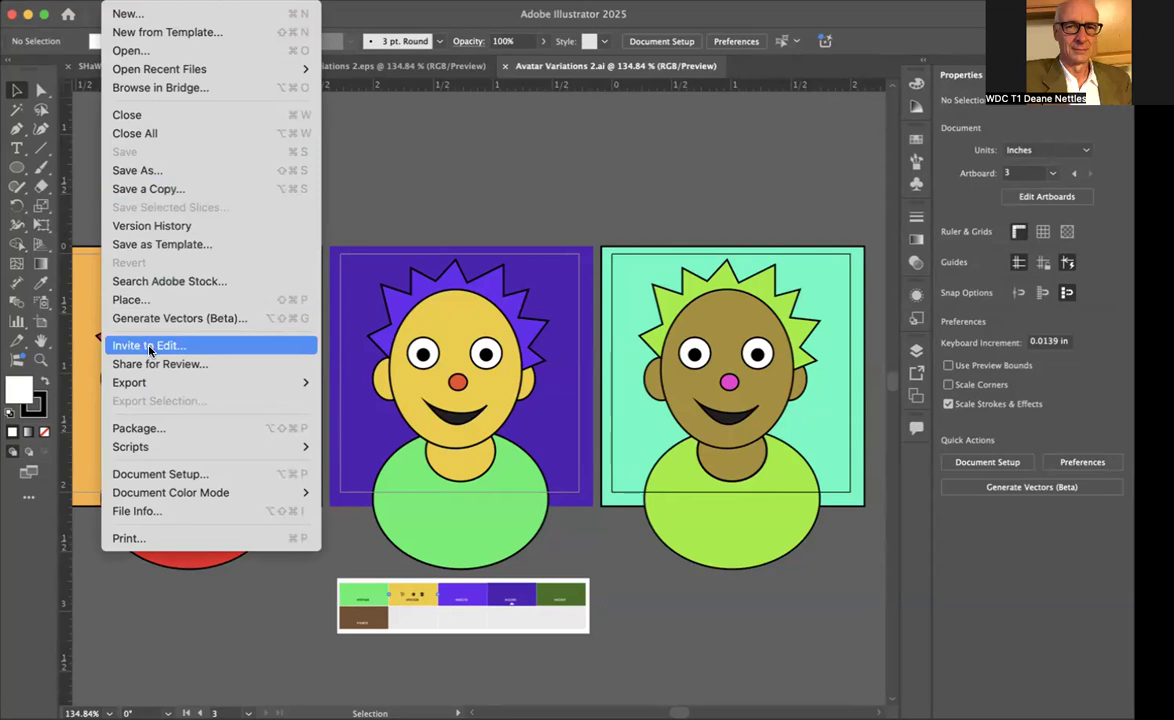
{"action": "left_click", "coordinate": [156, 428]}
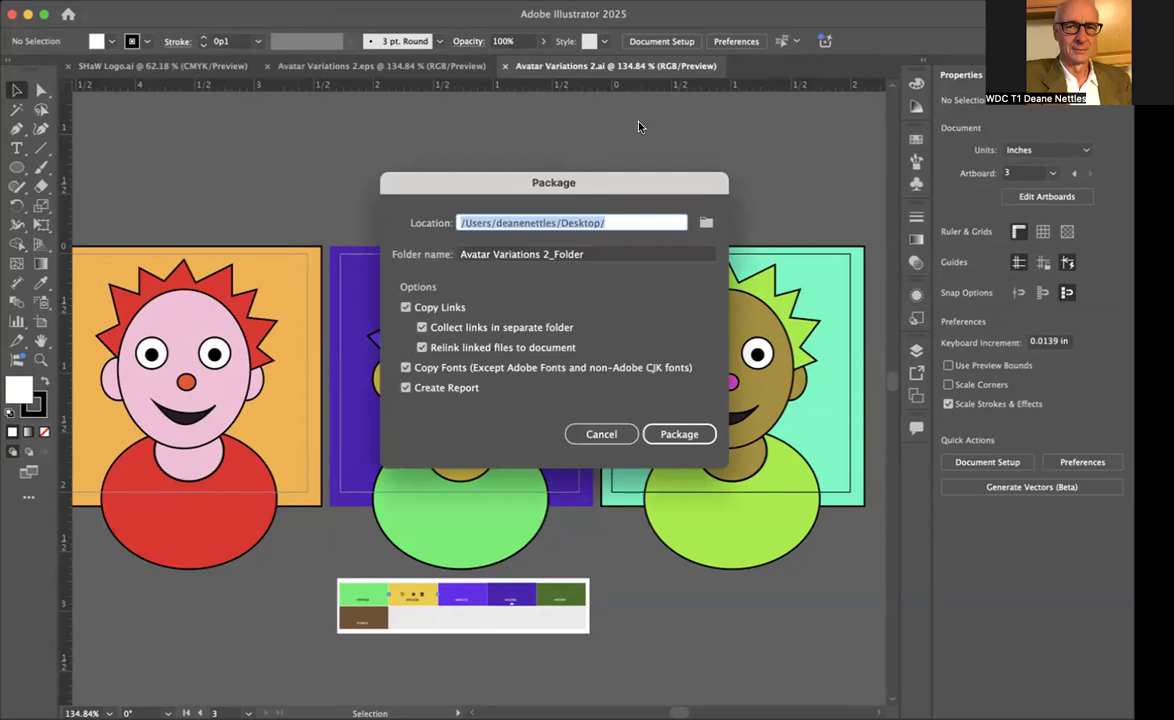
{"action": "left_click", "coordinate": [705, 223]}
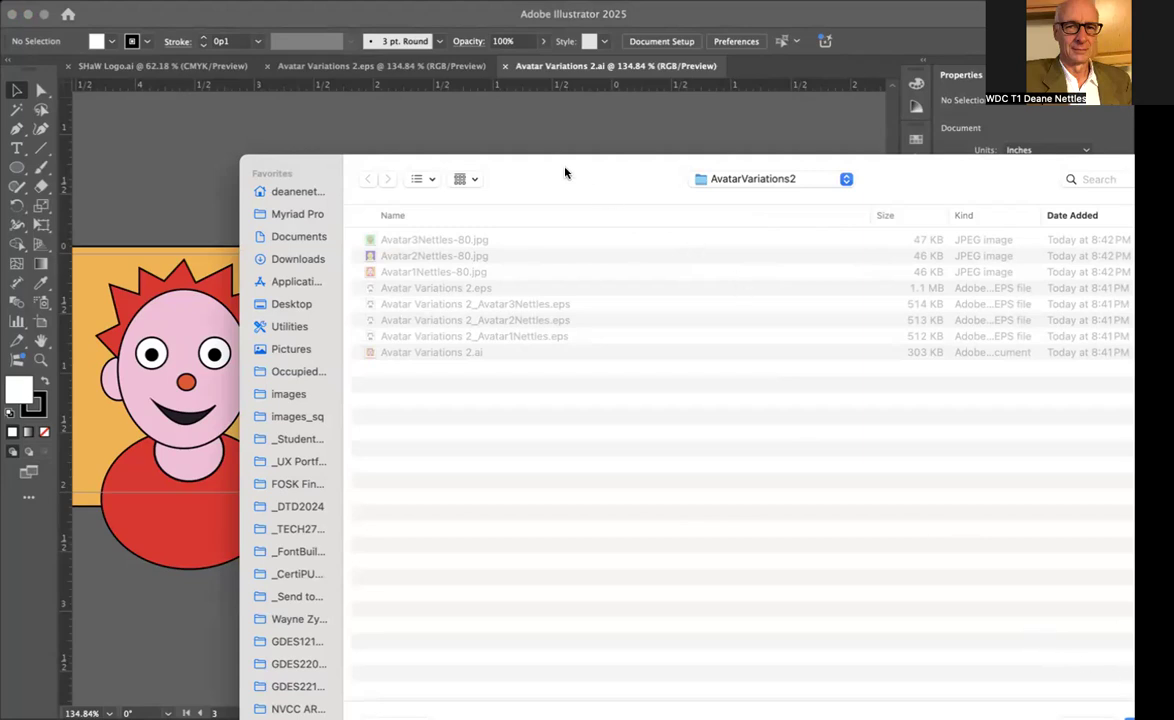
{"action": "left_click_drag", "start_coordinate": [565, 173], "coordinate": [468, 115]}
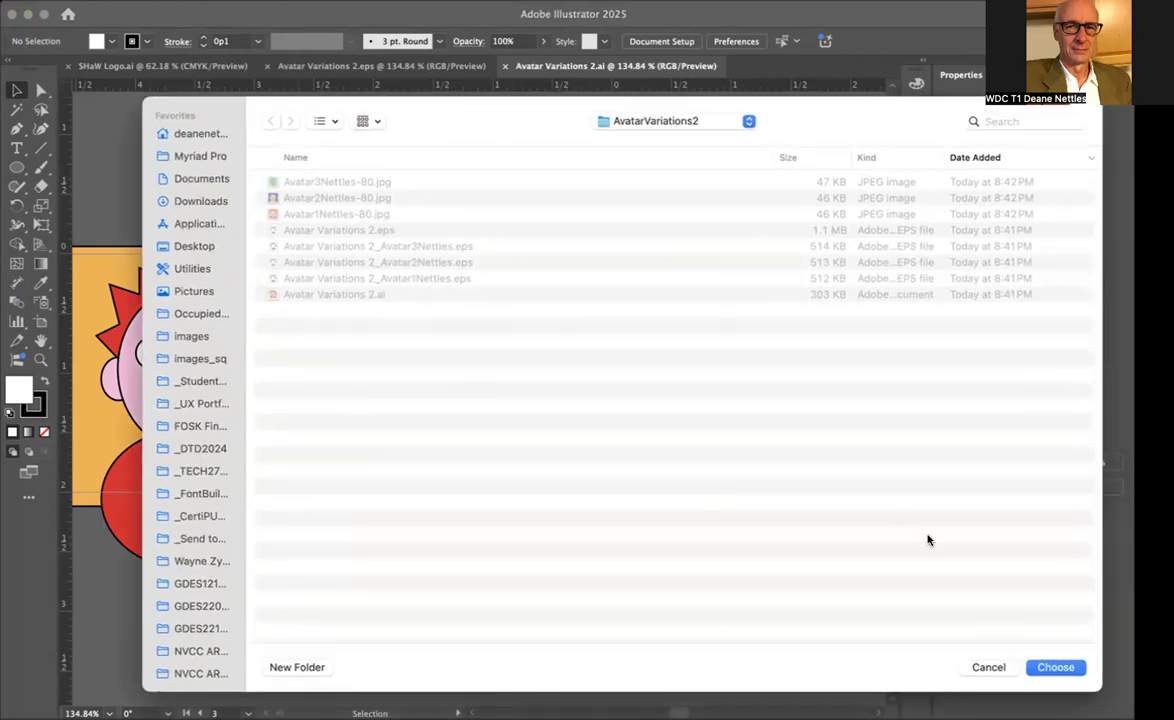
{"action": "left_click", "coordinate": [1052, 667]}
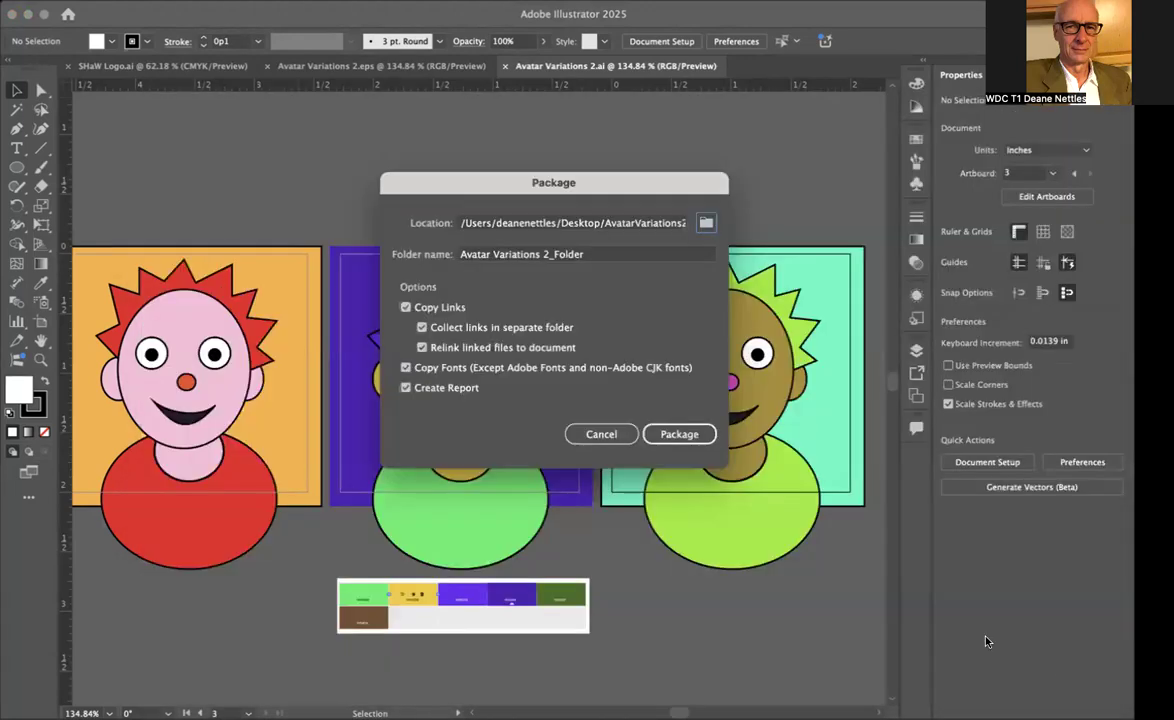
{"action": "left_click", "coordinate": [677, 432]}
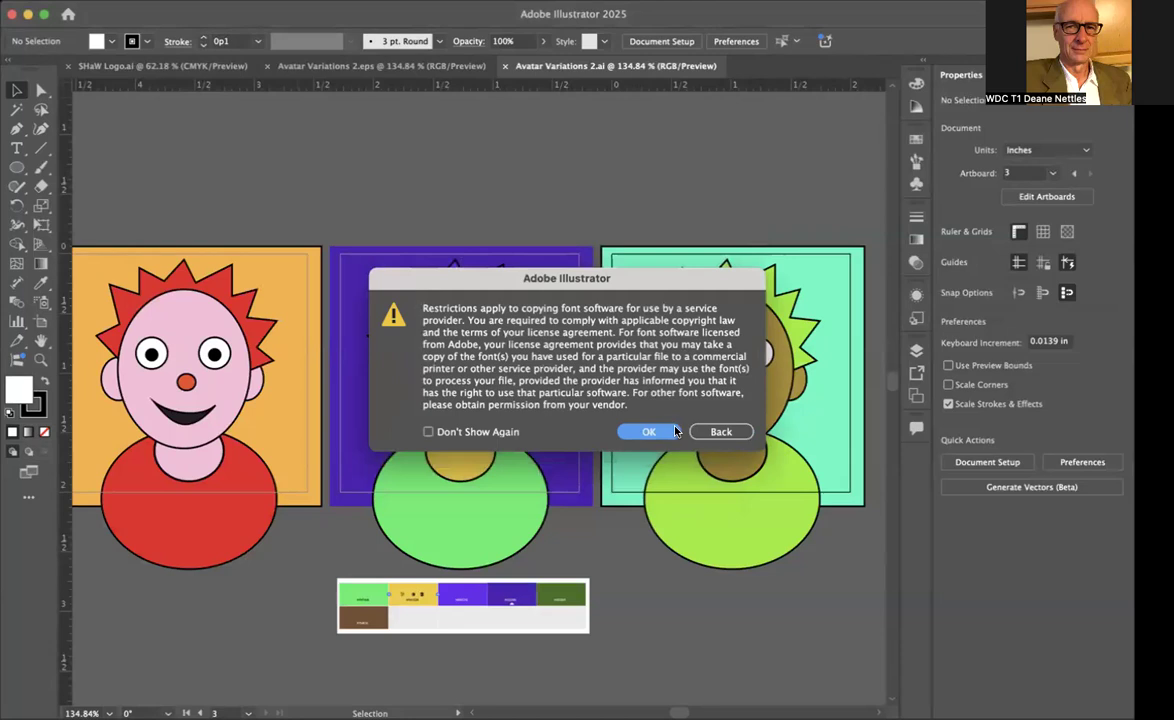
{"action": "left_click", "coordinate": [650, 431]}
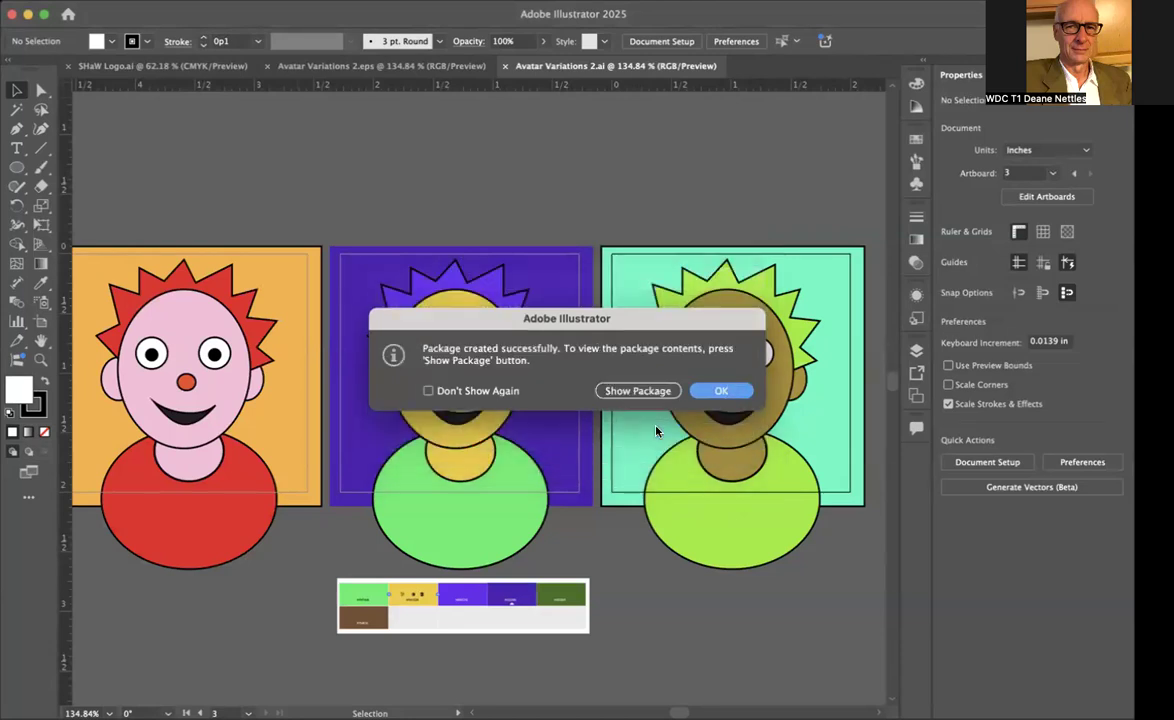
{"action": "left_click", "coordinate": [720, 391]}
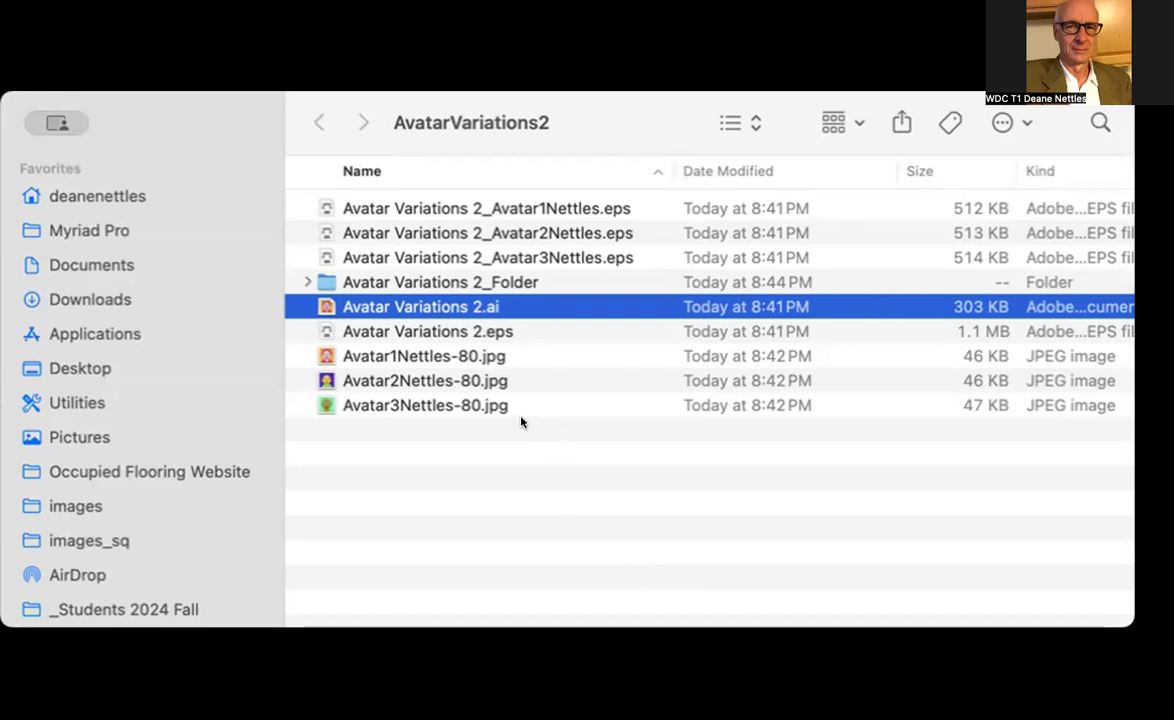
In Finder, move the AI file, all EPS files and the three JPGs into Avatar Variations 2_Folder
{"action": "left_click_drag", "start_coordinate": [519, 403], "coordinate": [320, 282]}
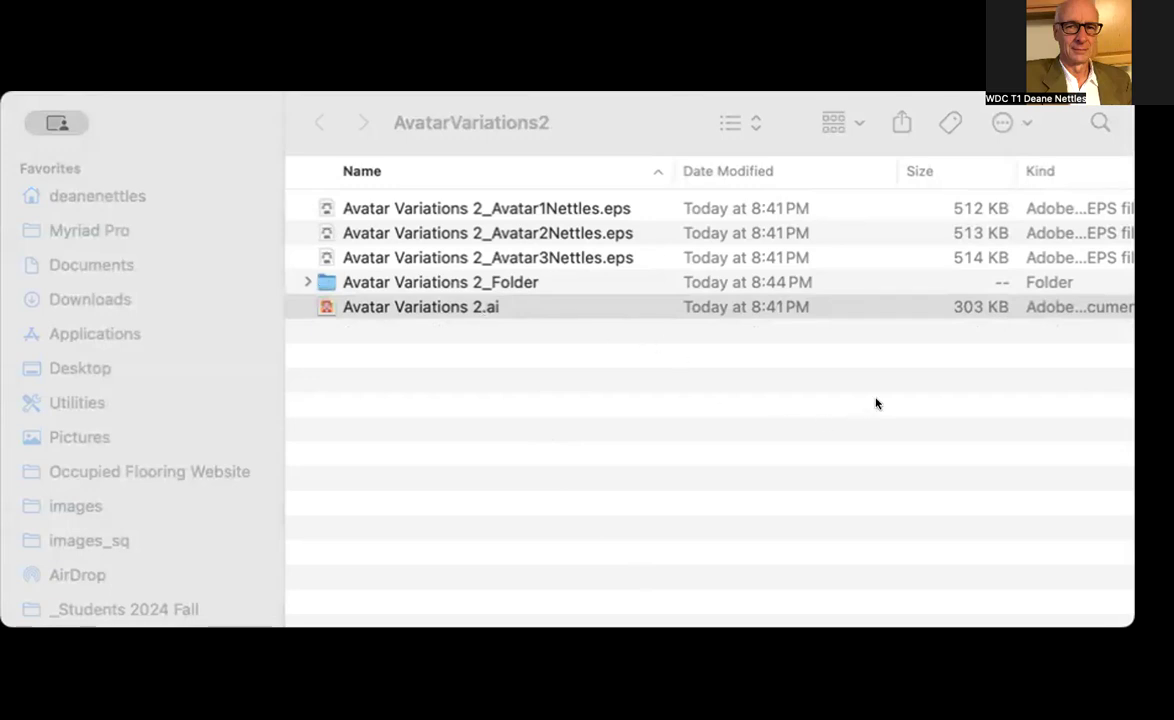
{"action": "left_click", "coordinate": [831, 204]}
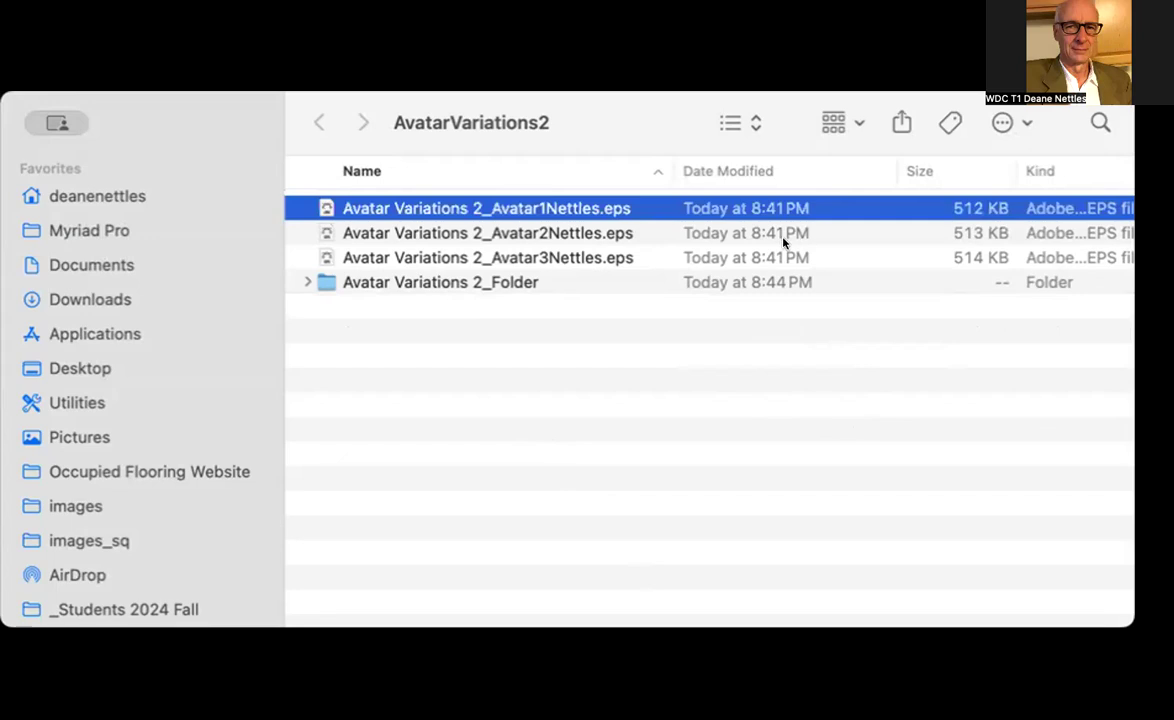
{"action": "left_click", "coordinate": [614, 230], "text": "shift"}
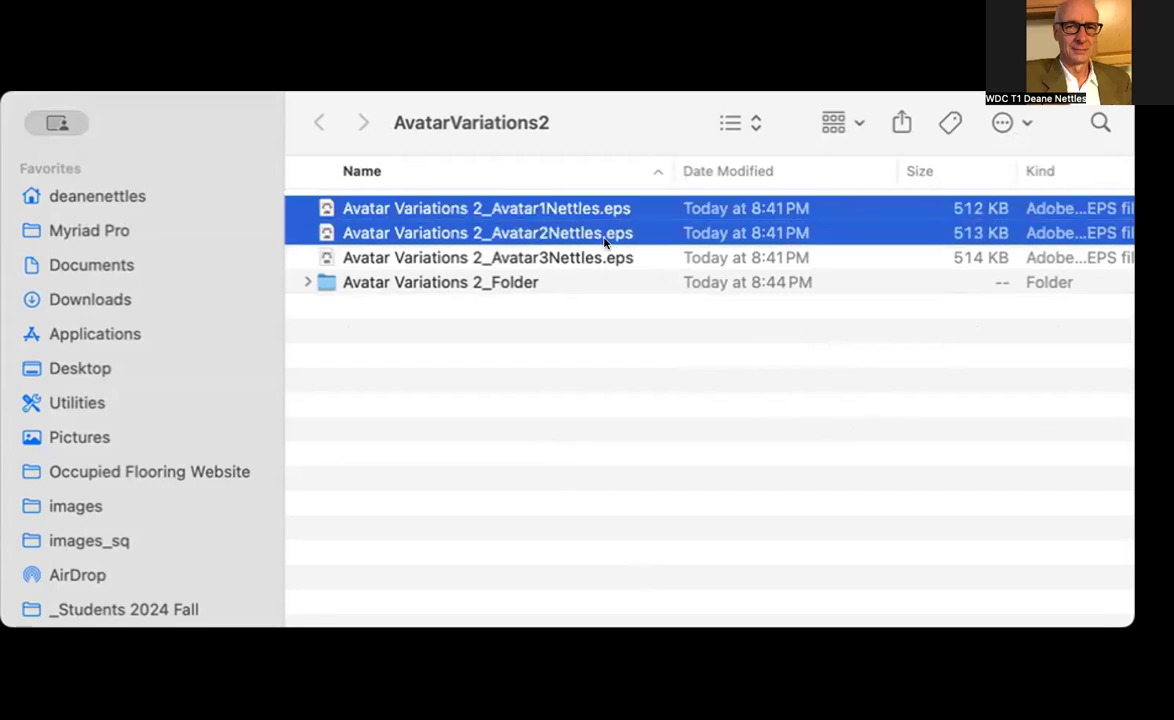
{"action": "left_click", "coordinate": [418, 257], "text": "shift"}
{"action": "left_click_drag", "start_coordinate": [418, 257], "coordinate": [401, 281]}
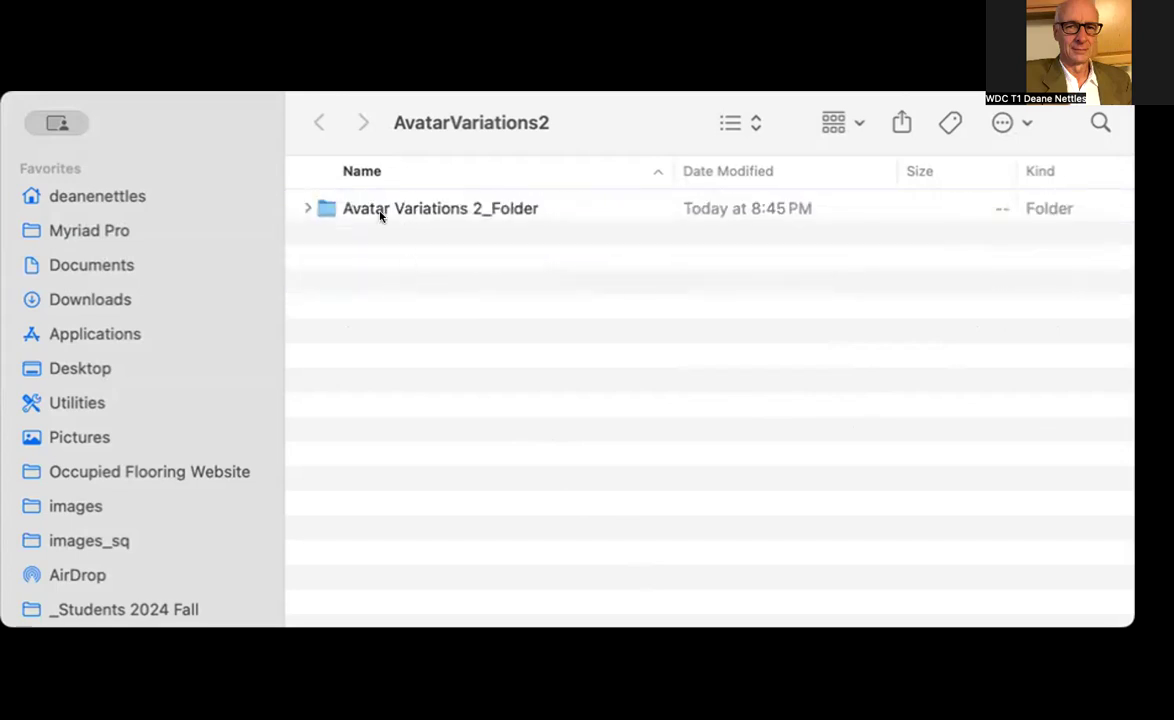
Compress Avatar Variations 2_Folder into a ZIP archive
{"action": "left_click", "coordinate": [380, 215]}
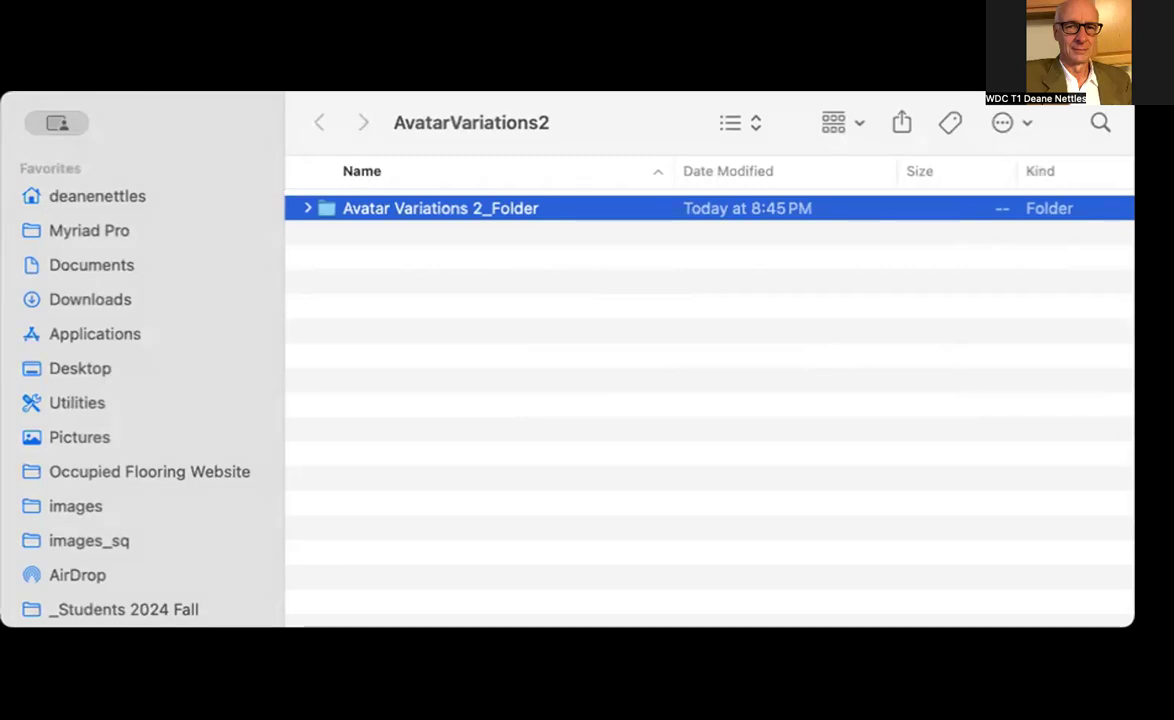
{"action": "right_click", "coordinate": [358, 206]}
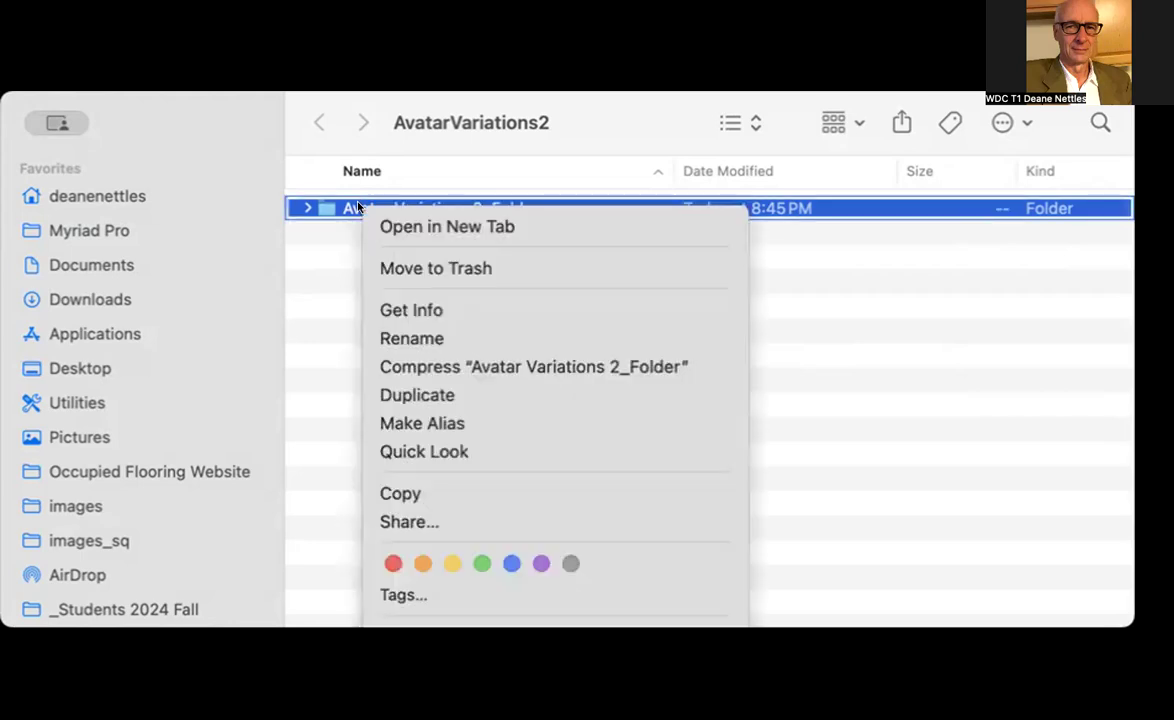
{"action": "left_click", "coordinate": [483, 366]}
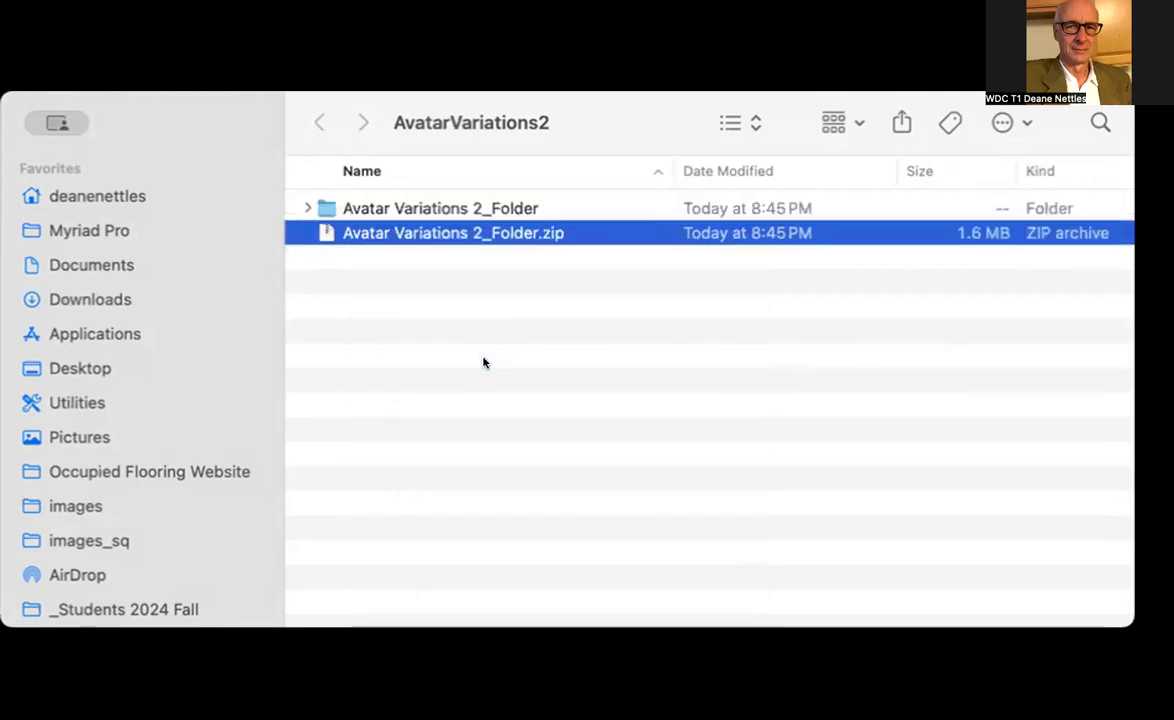
Review the files inside Avatar Variations 2_Folder, collapse it and select the ZIP archive
{"action": "left_click", "coordinate": [444, 234]}
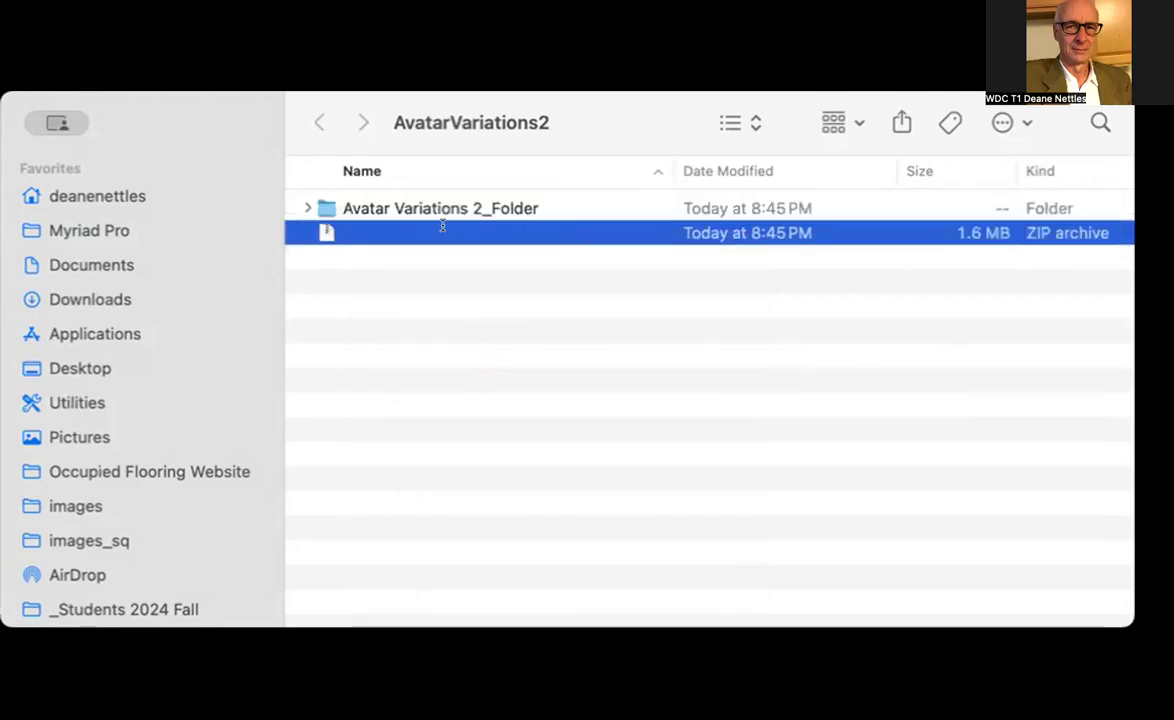
{"action": "left_click", "coordinate": [304, 207]}
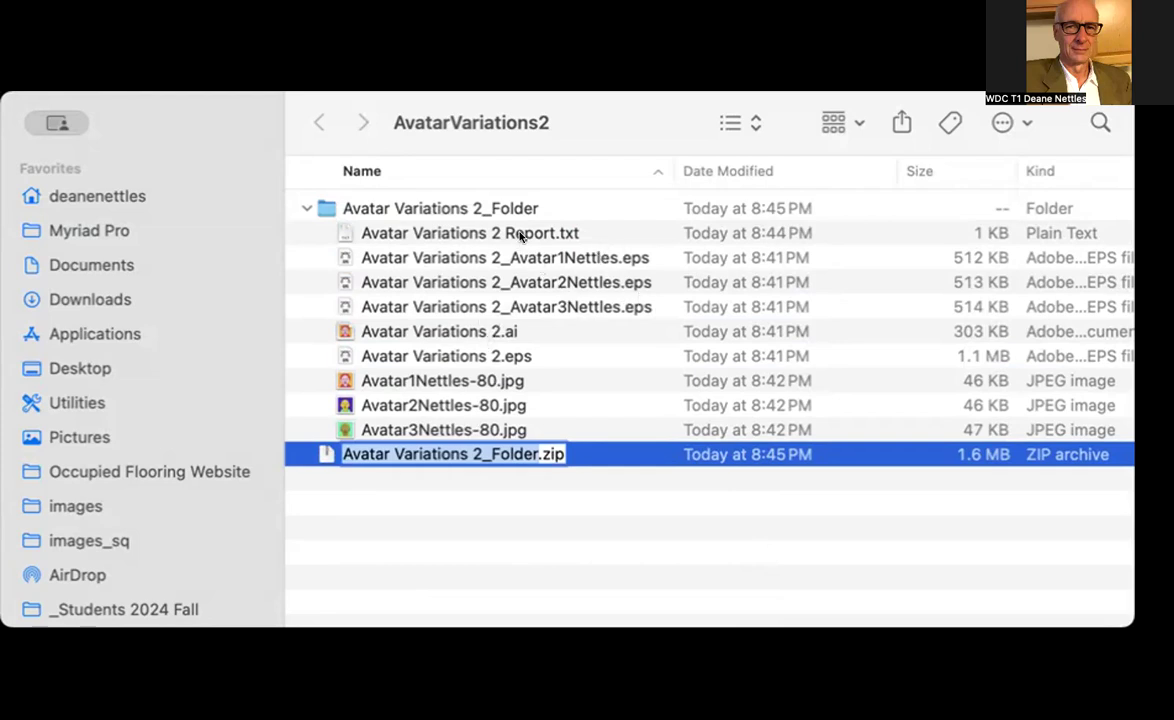
{"action": "left_click", "coordinate": [307, 208]}
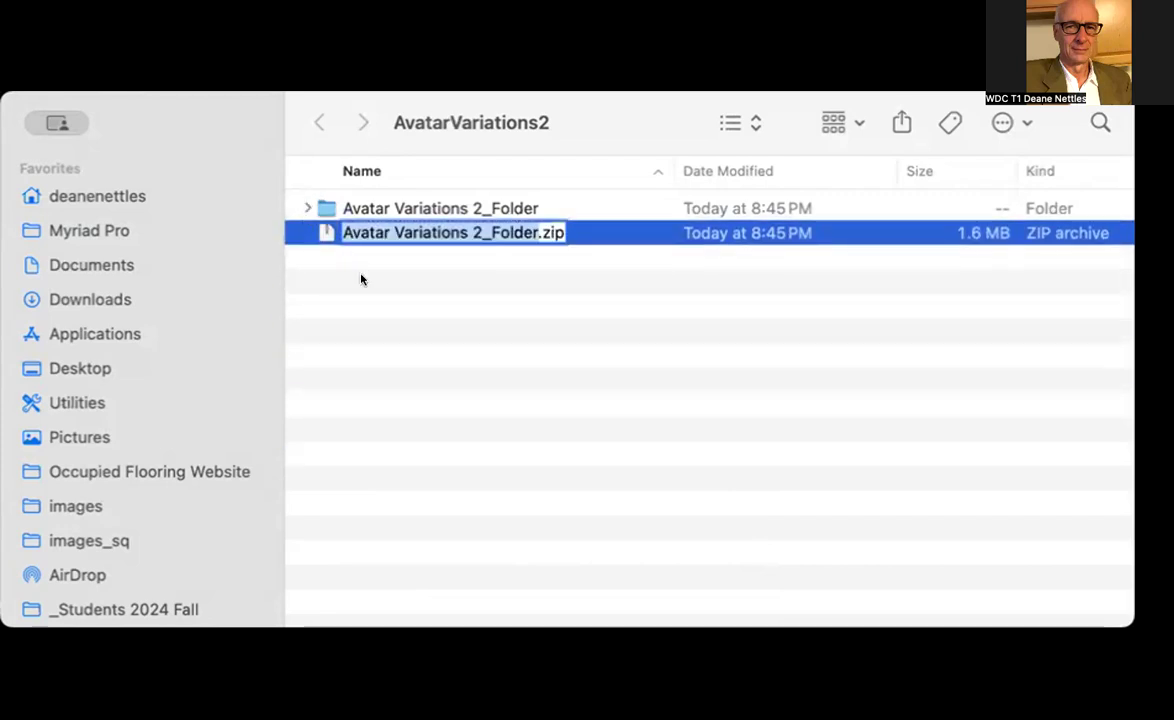
{"action": "left_click", "coordinate": [362, 279]}
{"action": "left_click", "coordinate": [321, 229]}
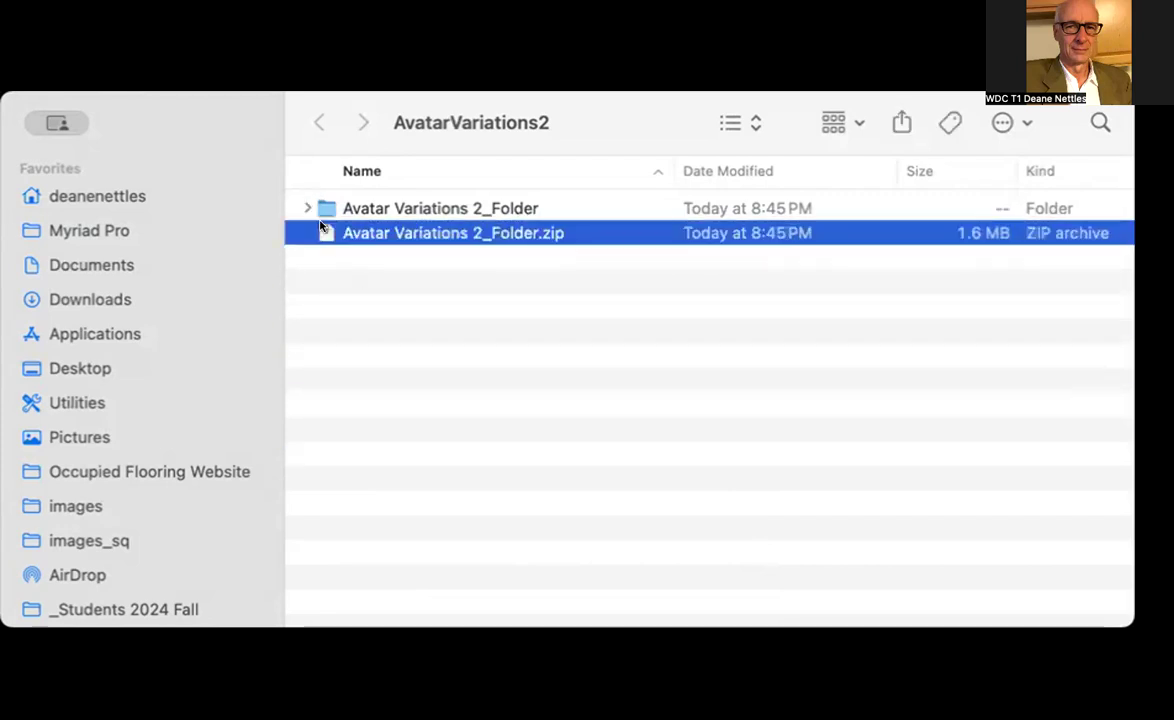